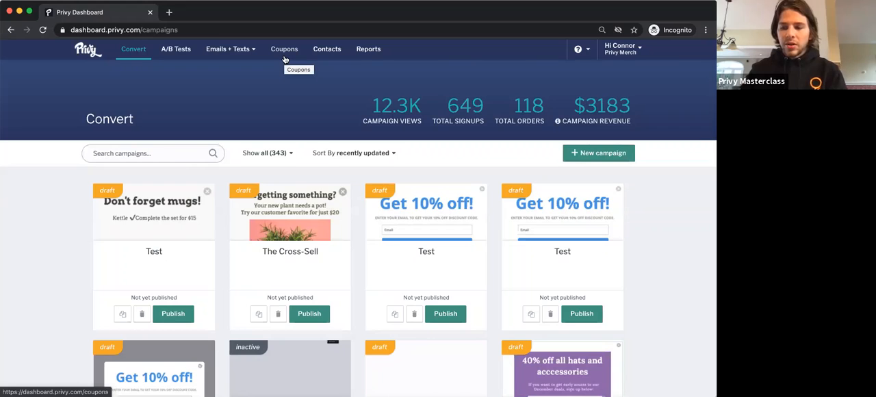
Step: Start a new coupon in the Coupons section and title it "ACE - 1"
{"action": "left_click", "coordinate": [284, 58]}
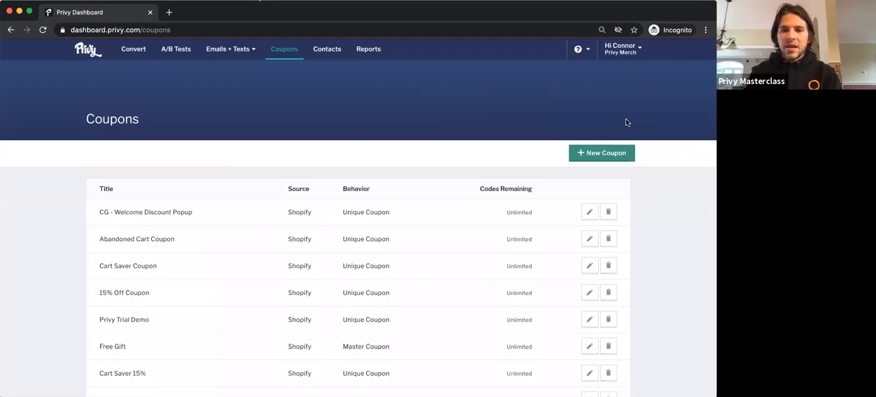
{"action": "left_click", "coordinate": [587, 153]}
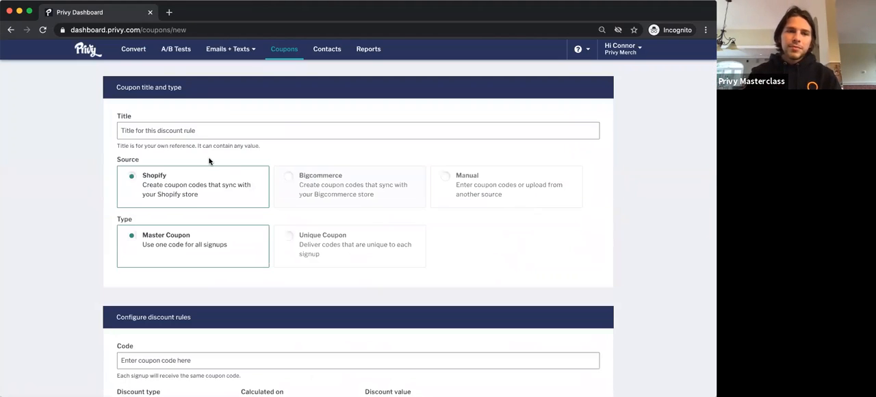
{"action": "left_click", "coordinate": [185, 131]}
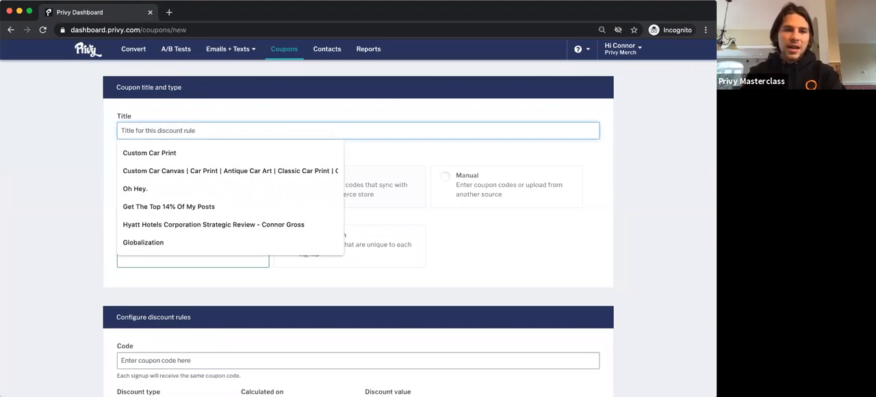
{"action": "type", "text": "ACE"}
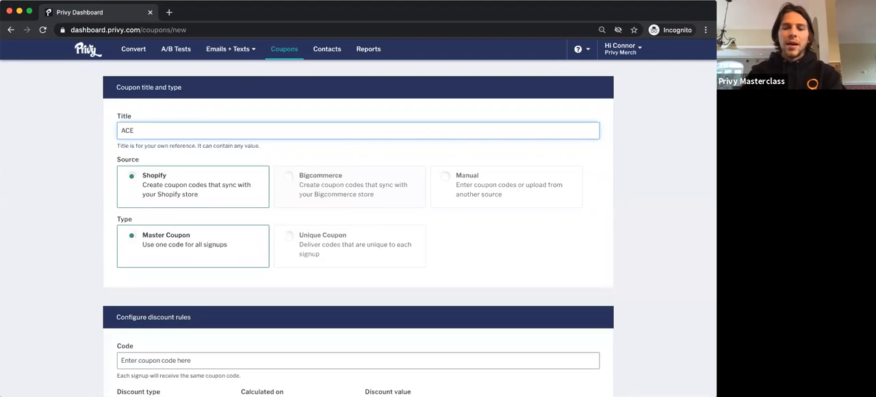
{"action": "type", "text": " - 1"}
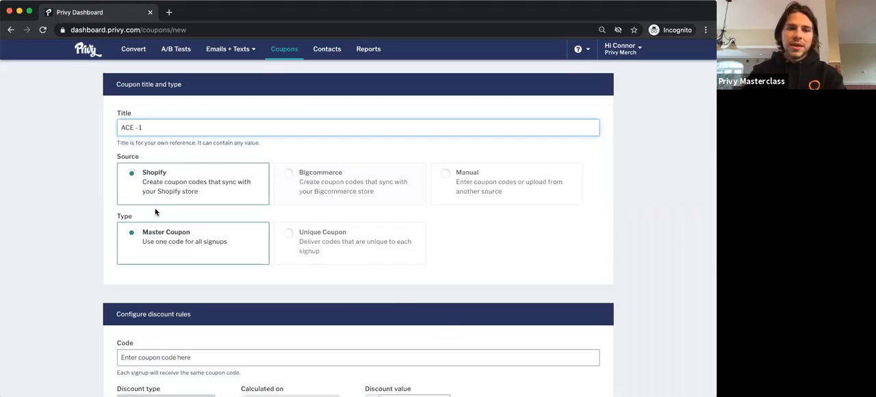
Step: Set the coupon type to Unique Coupon so that each signup gets its own code
{"action": "scroll", "coordinate": [155, 212], "scroll_direction": "down", "scroll_amount": 3}
{"action": "scroll", "coordinate": [160, 175], "scroll_direction": "up", "scroll_amount": 2}
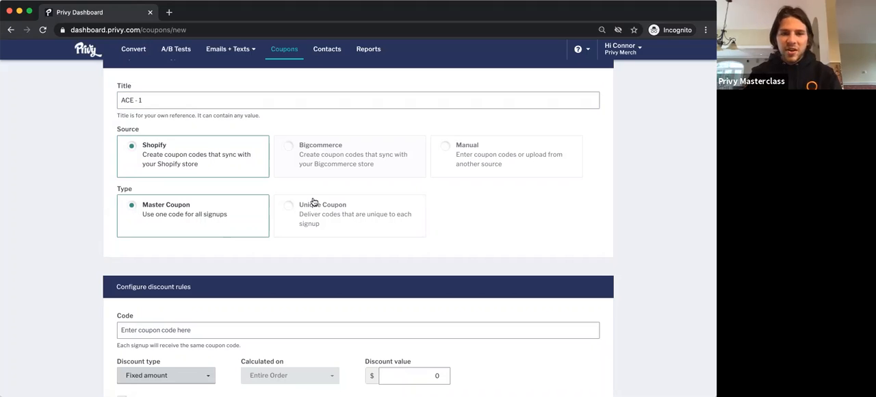
{"action": "left_click", "coordinate": [346, 206]}
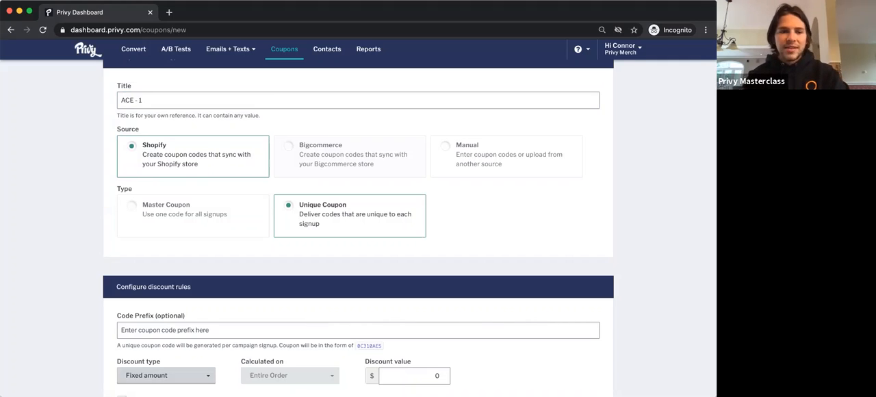
Step: Set the coupon's discount type to Percentage with a discount value of 20%
{"action": "scroll", "coordinate": [233, 379], "scroll_direction": "down", "scroll_amount": 1}
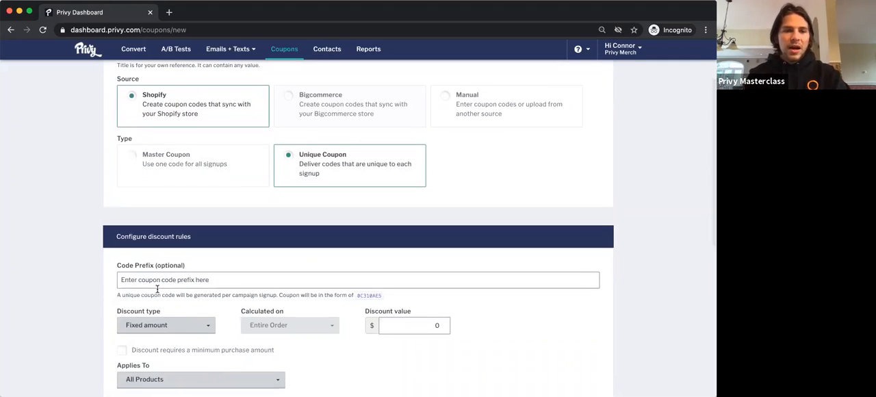
{"action": "left_click", "coordinate": [157, 283]}
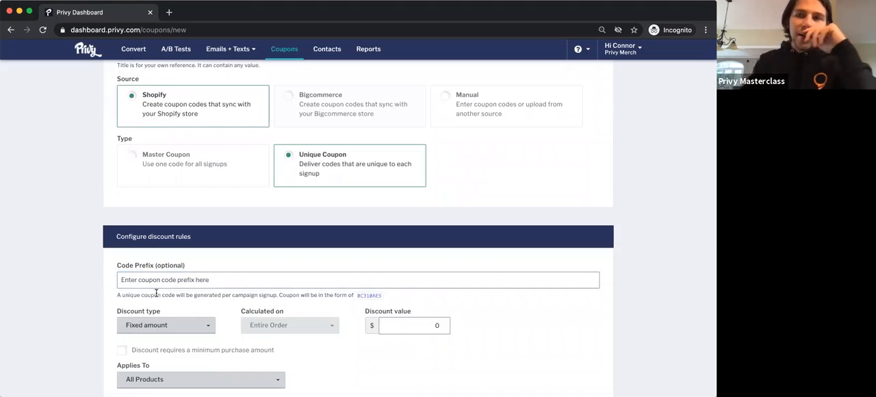
{"action": "scroll", "coordinate": [155, 318], "scroll_direction": "down", "scroll_amount": 1}
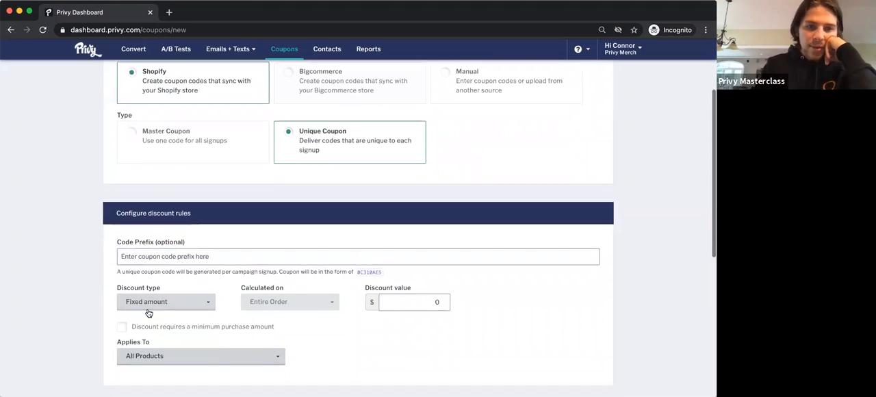
{"action": "left_click", "coordinate": [153, 301]}
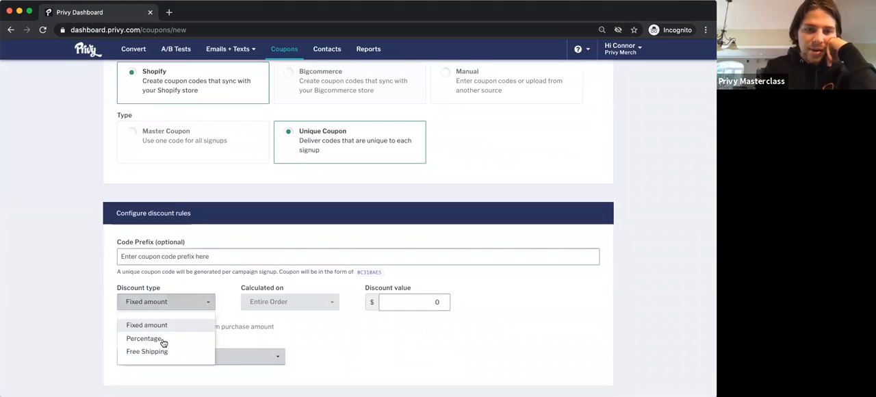
{"action": "left_click", "coordinate": [152, 336]}
{"action": "left_click", "coordinate": [303, 302]}
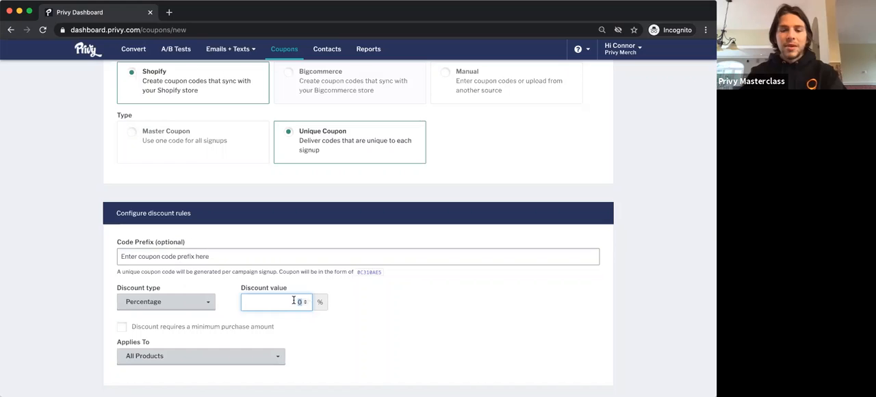
{"action": "type", "text": "20"}
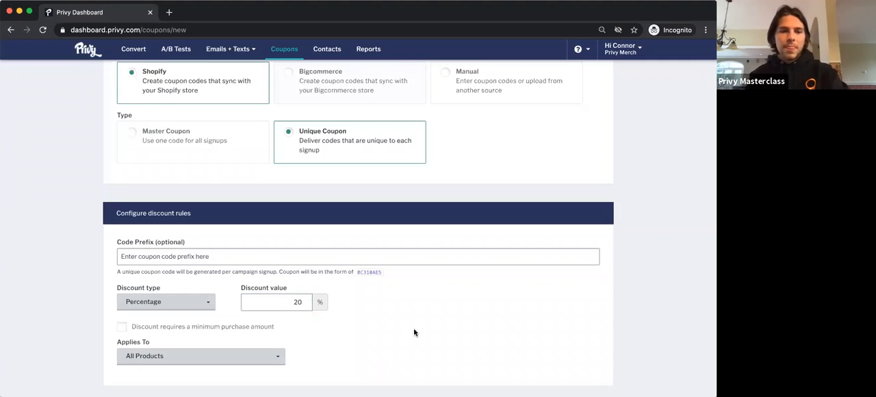
Step: Schedule the coupon to expire 3 days after signup and save it
{"action": "scroll", "coordinate": [413, 332], "scroll_direction": "down", "scroll_amount": 3}
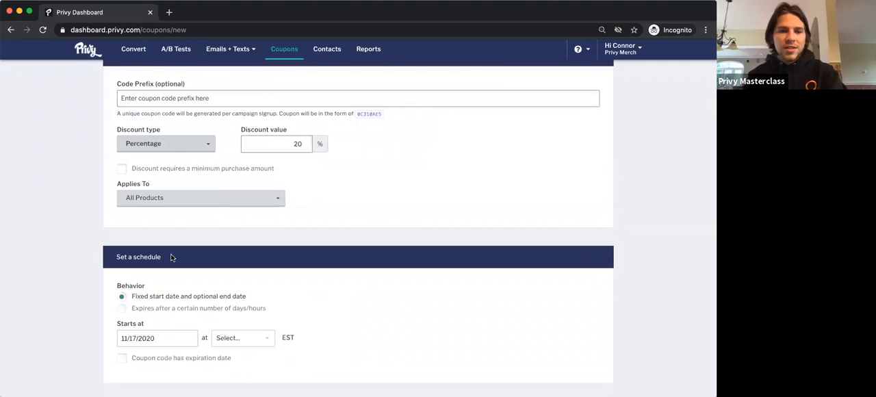
{"action": "left_click", "coordinate": [122, 308]}
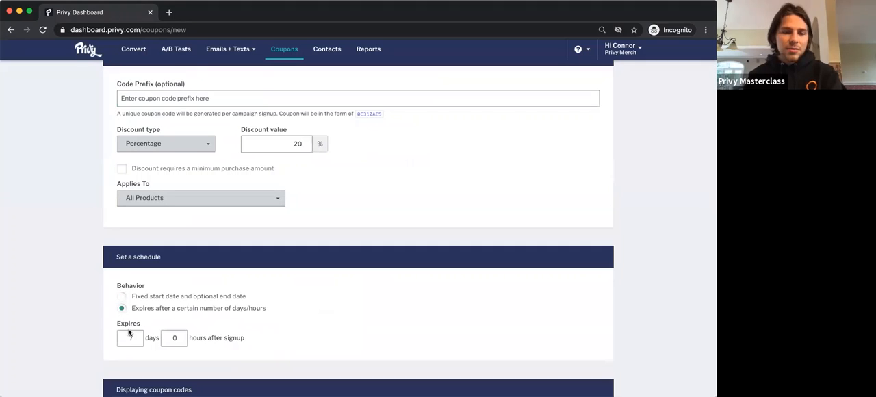
{"action": "left_click", "coordinate": [132, 337]}
{"action": "type", "text": "5"}
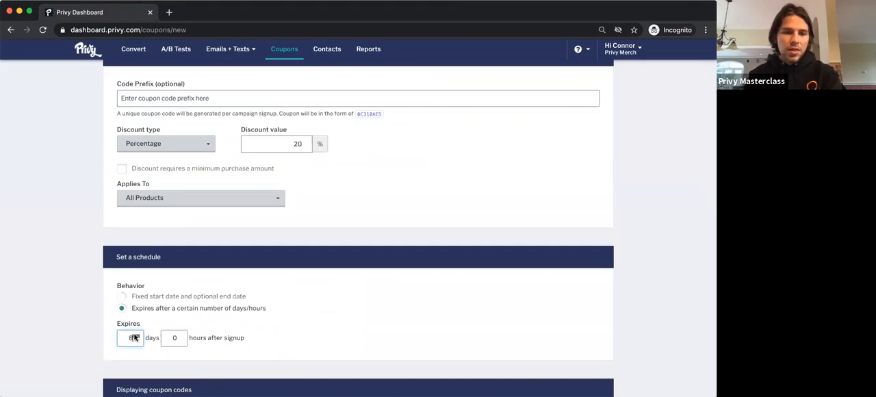
{"action": "left_click", "coordinate": [135, 342]}
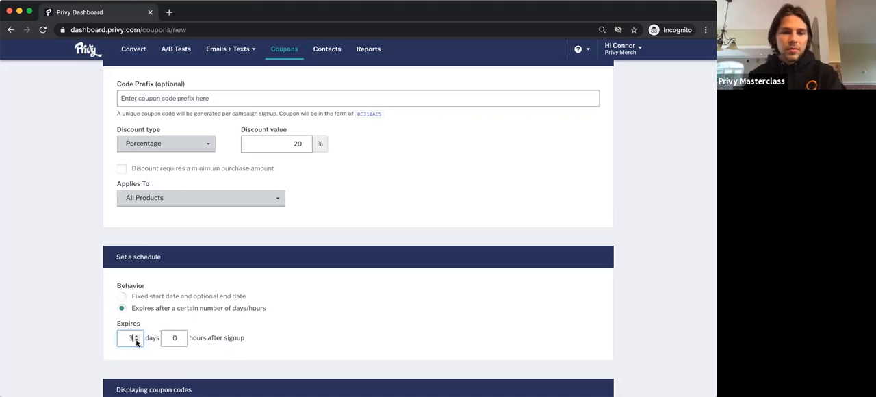
{"action": "left_click", "coordinate": [166, 356]}
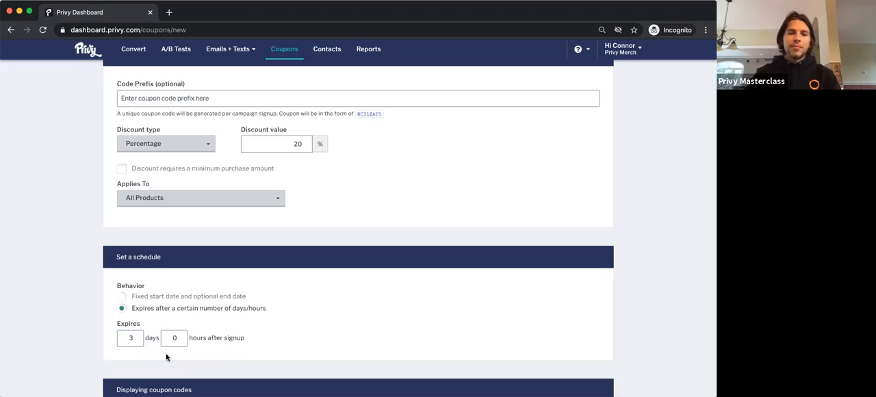
{"action": "scroll", "coordinate": [167, 356], "scroll_direction": "down", "scroll_amount": 3}
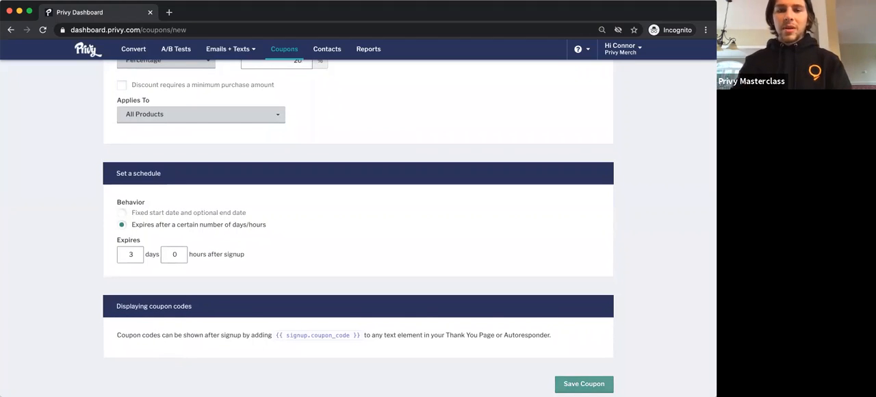
{"action": "left_click", "coordinate": [583, 383]}
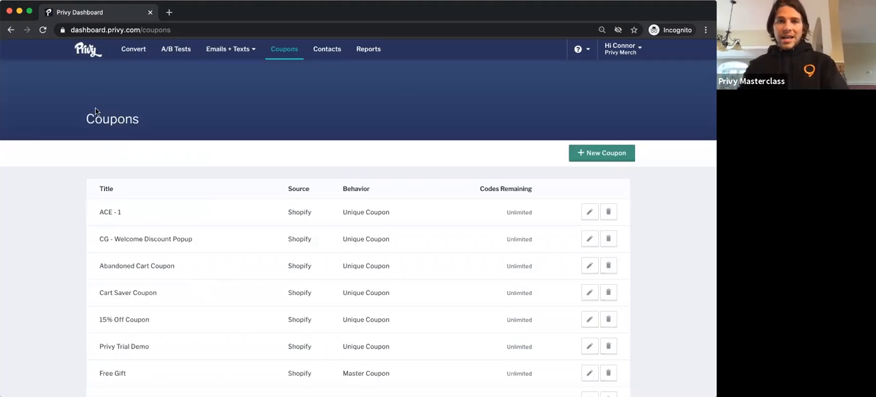
Step: Create a new email in the Abandoned Cart messages
{"action": "left_click", "coordinate": [213, 51]}
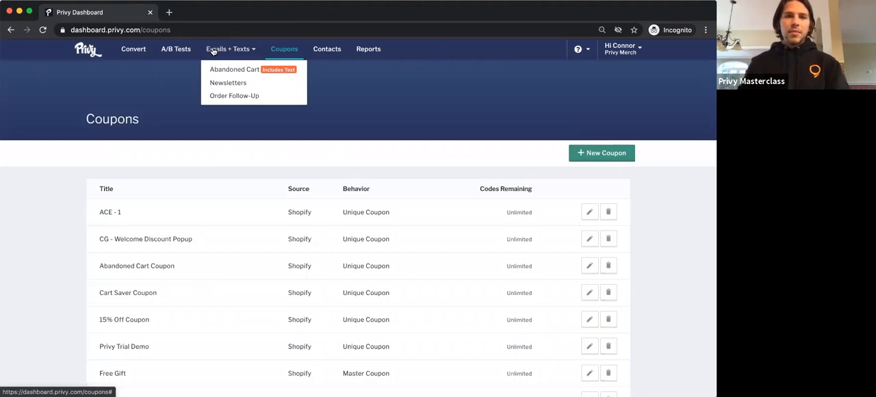
{"action": "left_click", "coordinate": [248, 73]}
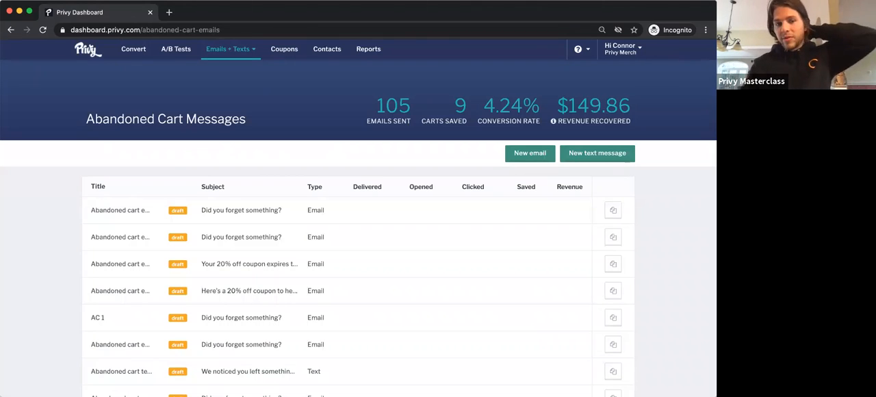
{"action": "left_click", "coordinate": [532, 154]}
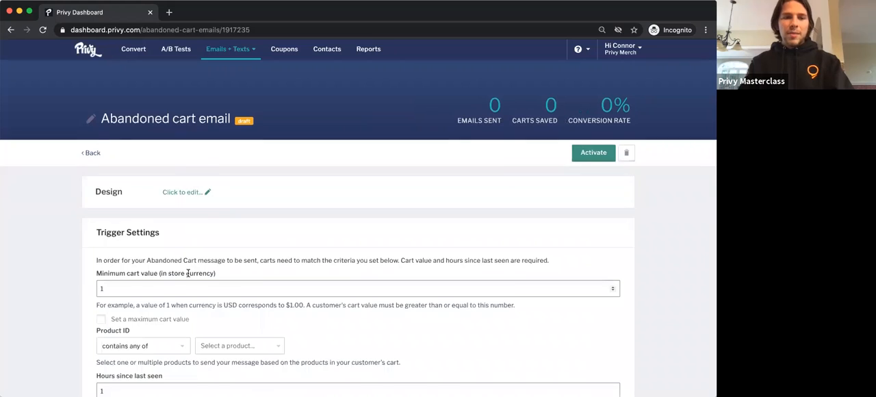
Step: Set the email's product trigger to carts containing any of "Privy Office Mug"
{"action": "scroll", "coordinate": [190, 271], "scroll_direction": "down", "scroll_amount": 5}
{"action": "scroll", "coordinate": [180, 287], "scroll_direction": "up", "scroll_amount": 1}
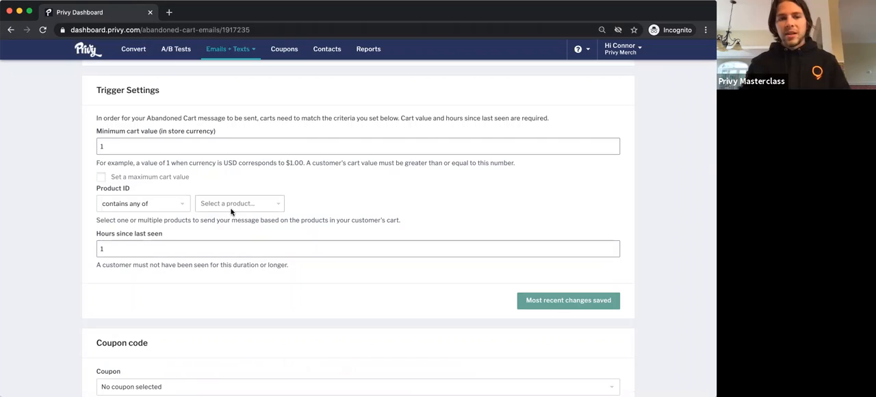
{"action": "left_click", "coordinate": [177, 208]}
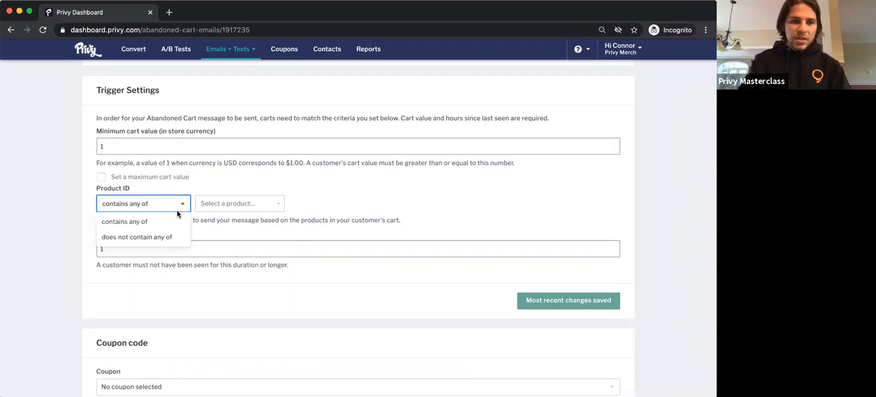
{"action": "left_click", "coordinate": [240, 203]}
{"action": "scroll", "coordinate": [242, 282], "scroll_direction": "down", "scroll_amount": 3}
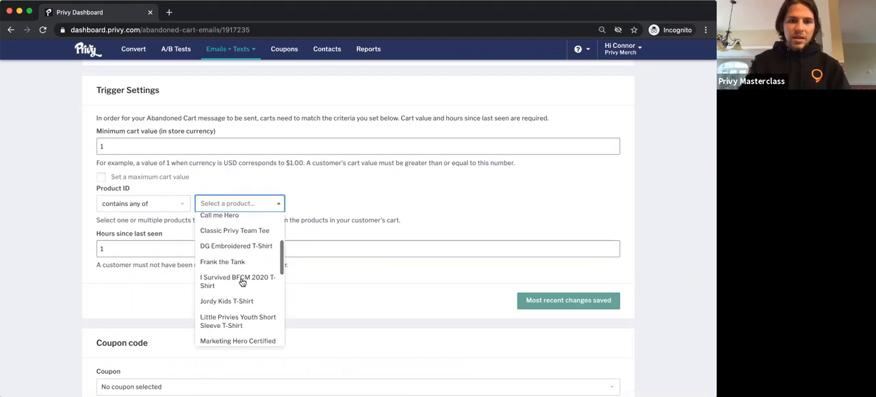
{"action": "scroll", "coordinate": [240, 282], "scroll_direction": "down", "scroll_amount": 3}
{"action": "scroll", "coordinate": [233, 280], "scroll_direction": "down", "scroll_amount": 3}
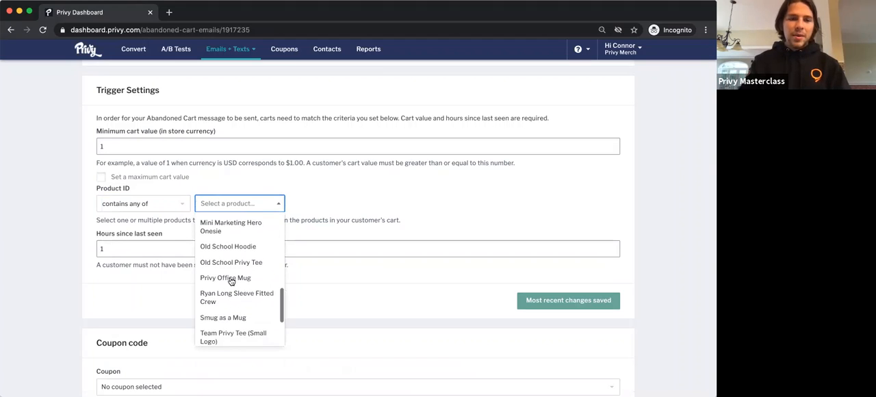
{"action": "left_click", "coordinate": [232, 279]}
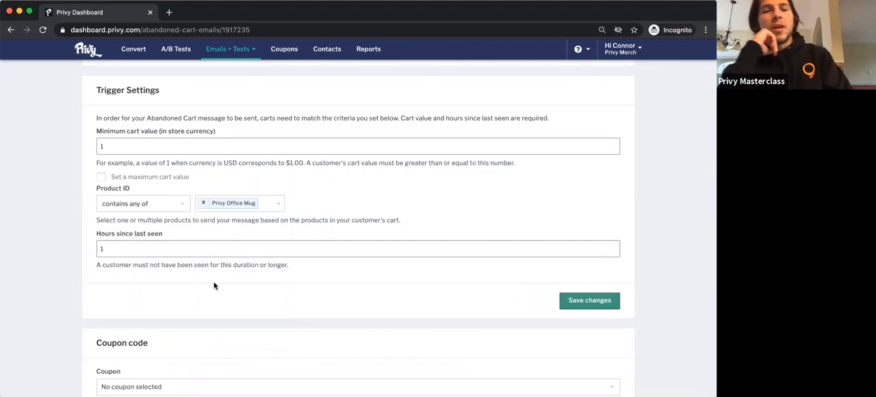
{"action": "left_click", "coordinate": [182, 250]}
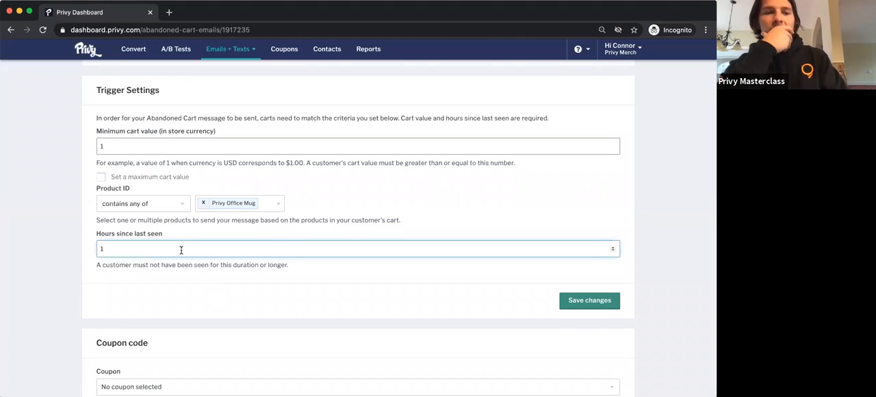
{"action": "left_click", "coordinate": [166, 240]}
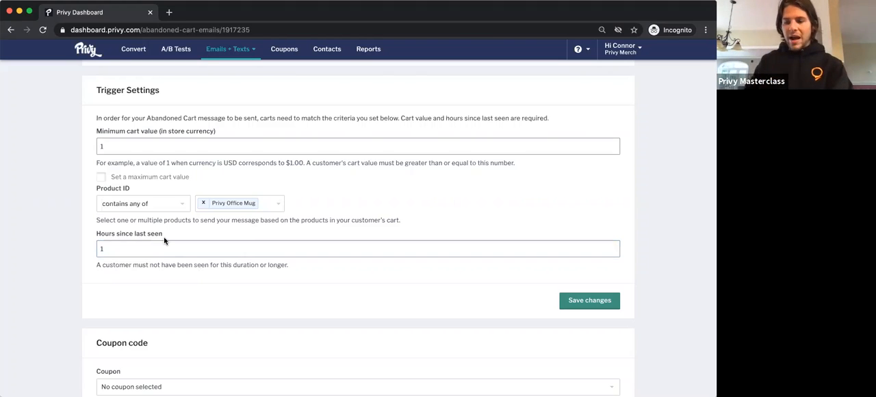
Step: Open the abandoned cart email's design and its subject line for editing
{"action": "scroll", "coordinate": [167, 239], "scroll_direction": "up", "scroll_amount": 2}
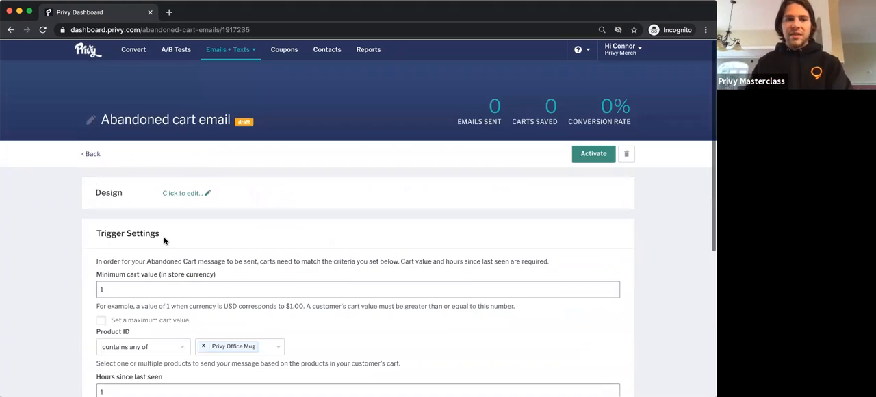
{"action": "left_click", "coordinate": [179, 192]}
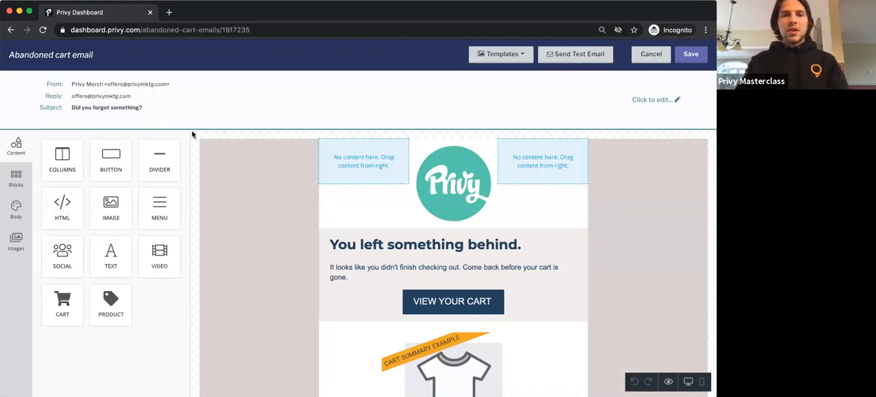
{"action": "scroll", "coordinate": [365, 223], "scroll_direction": "down", "scroll_amount": 1}
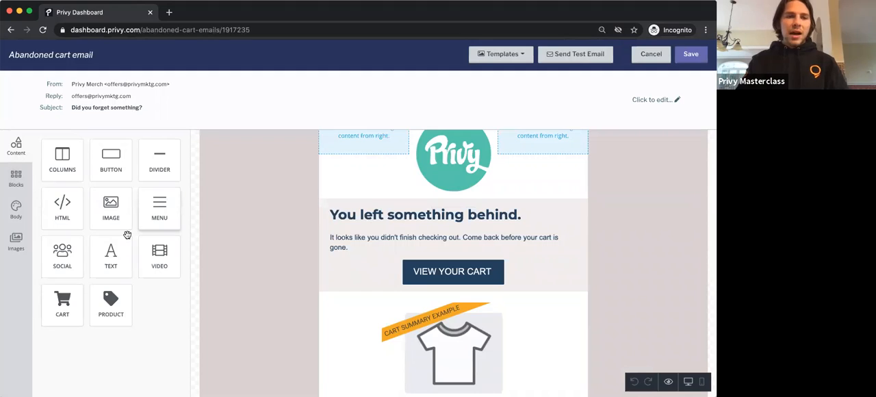
{"action": "left_click", "coordinate": [121, 107]}
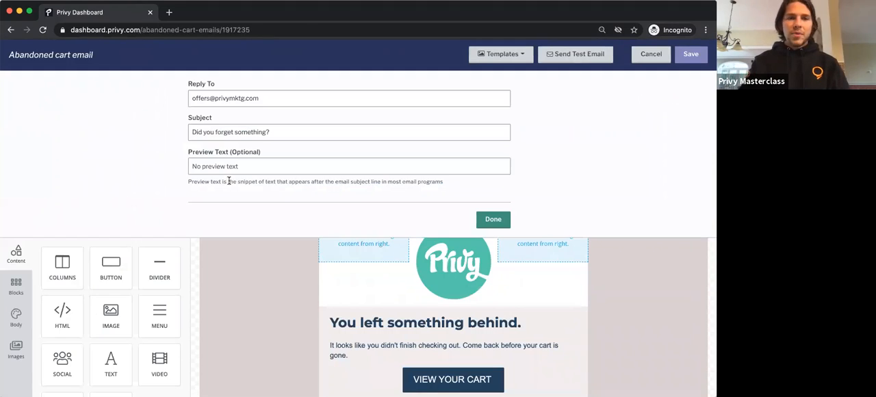
{"action": "triple_click", "coordinate": [229, 131]}
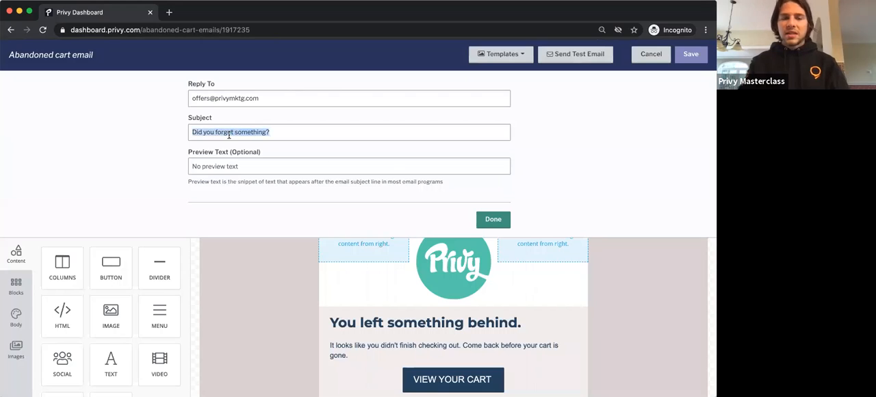
Step: Close the subject line settings, turn off the header logo's auto width and shrink the logo to 41%
{"action": "left_click", "coordinate": [487, 219]}
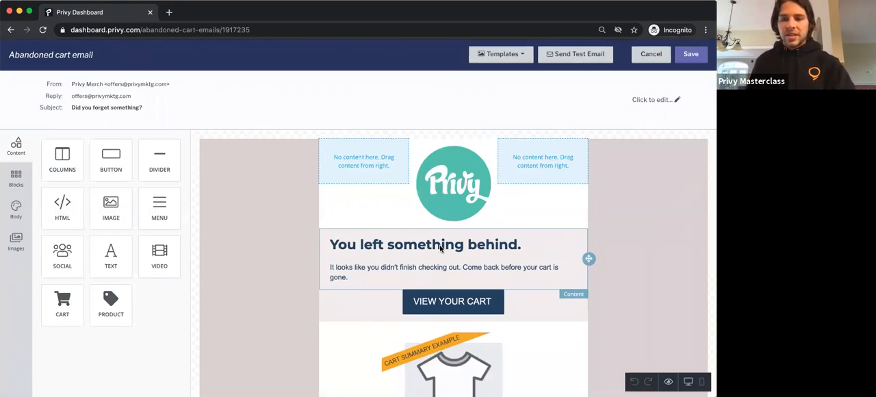
{"action": "scroll", "coordinate": [440, 248], "scroll_direction": "down", "scroll_amount": 15}
{"action": "scroll", "coordinate": [440, 248], "scroll_direction": "up", "scroll_amount": 15}
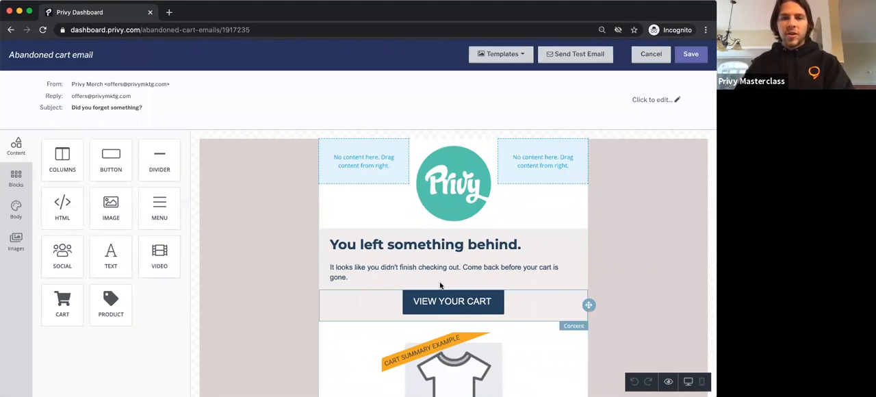
{"action": "left_click", "coordinate": [456, 210]}
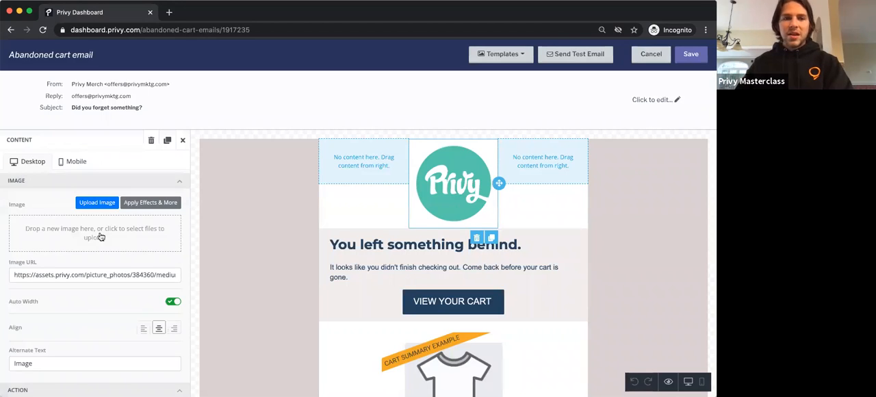
{"action": "left_click", "coordinate": [173, 300]}
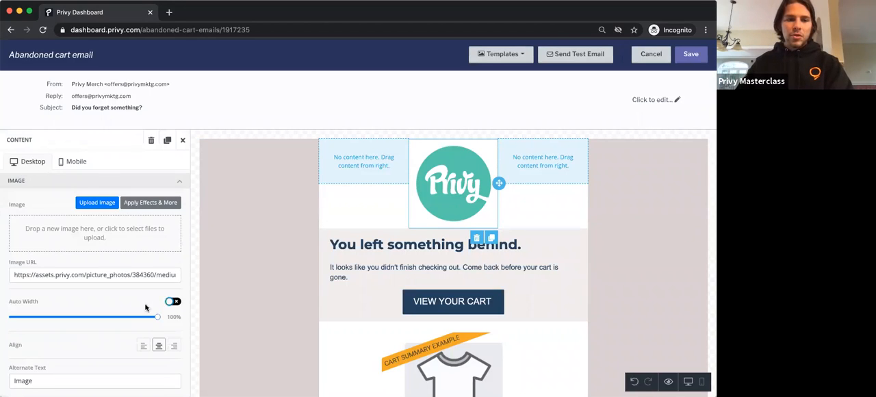
{"action": "left_click_drag", "start_coordinate": [99, 317], "coordinate": [68, 313]}
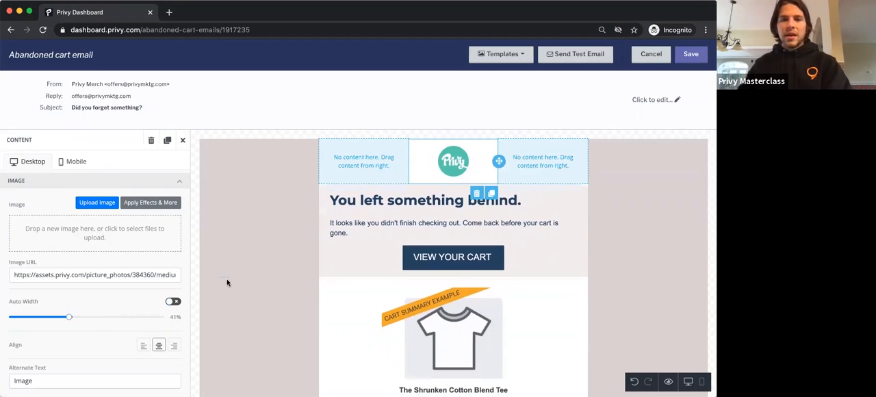
{"action": "left_click", "coordinate": [259, 307]}
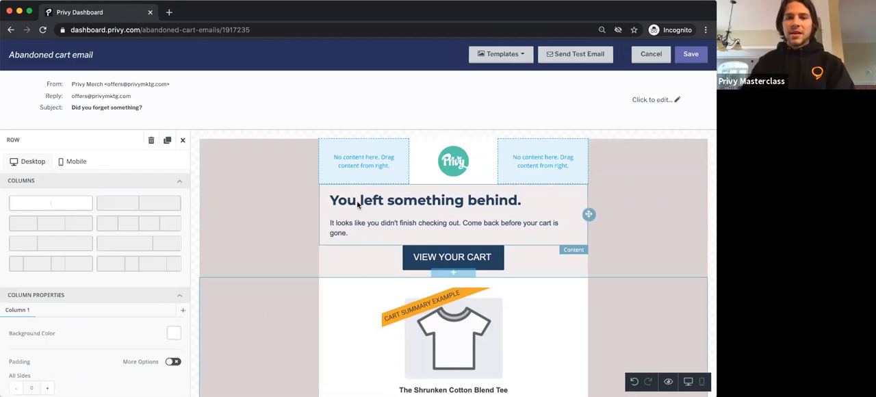
Step: Review the cart summary block and the checkout button and footer below it
{"action": "scroll", "coordinate": [400, 291], "scroll_direction": "down", "scroll_amount": 3}
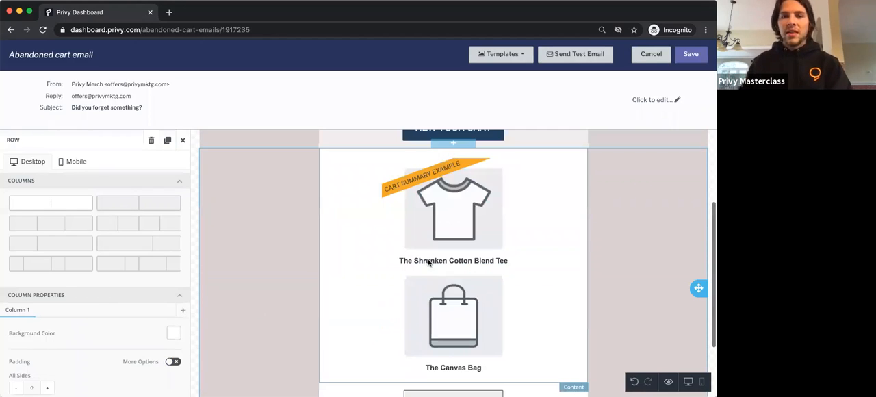
{"action": "left_click", "coordinate": [428, 263]}
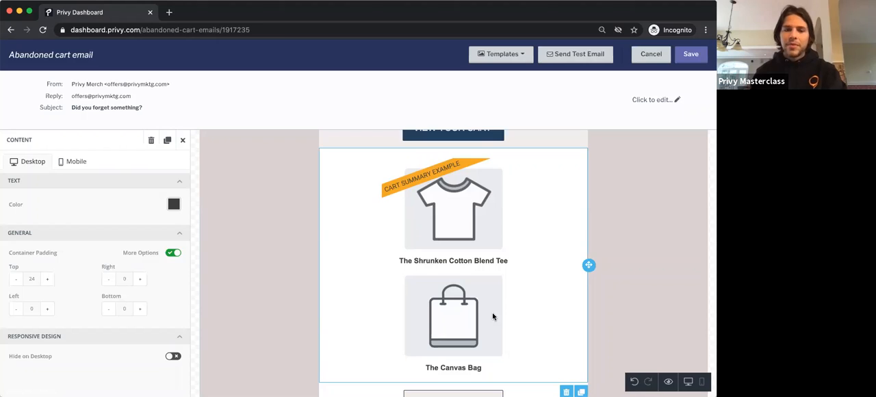
{"action": "scroll", "coordinate": [493, 313], "scroll_direction": "down", "scroll_amount": 3}
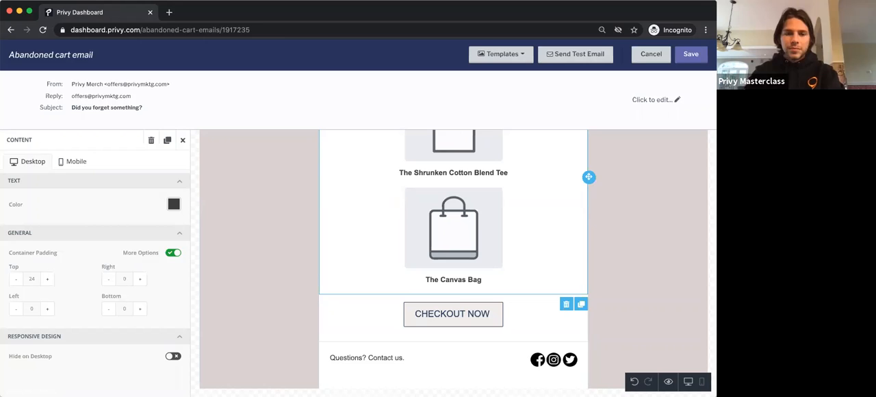
{"action": "scroll", "coordinate": [344, 313], "scroll_direction": "up", "scroll_amount": 7}
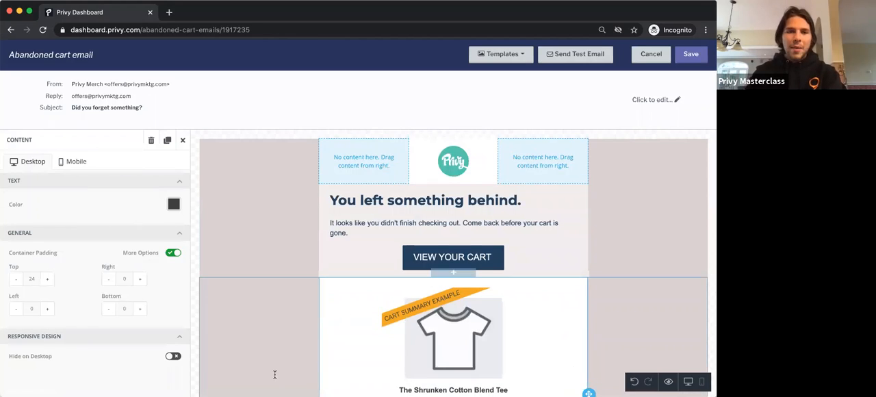
Step: Paste "Oops, Did you forget to checkout?" over the "You left something" wording in the email's heading
{"action": "left_click", "coordinate": [137, 36]}
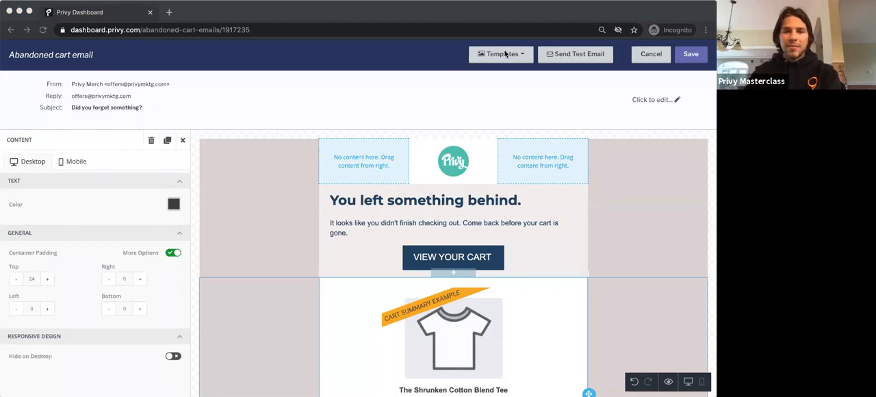
{"action": "left_click", "coordinate": [421, 200]}
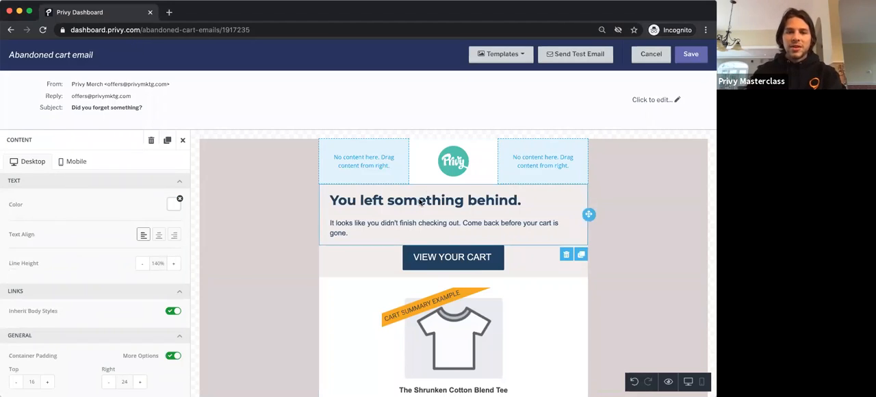
{"action": "left_click", "coordinate": [410, 201]}
{"action": "triple_click", "coordinate": [405, 199]}
{"action": "key", "text": "BackSpace"}
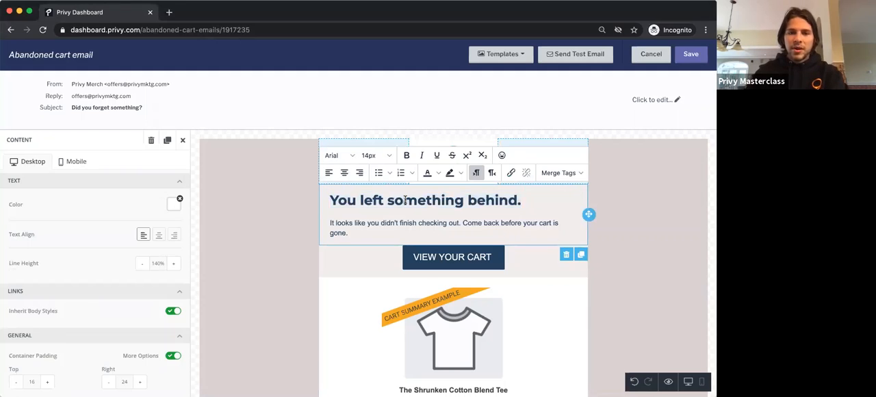
{"action": "key", "text": "super+z"}
{"action": "left_click", "coordinate": [416, 199]}
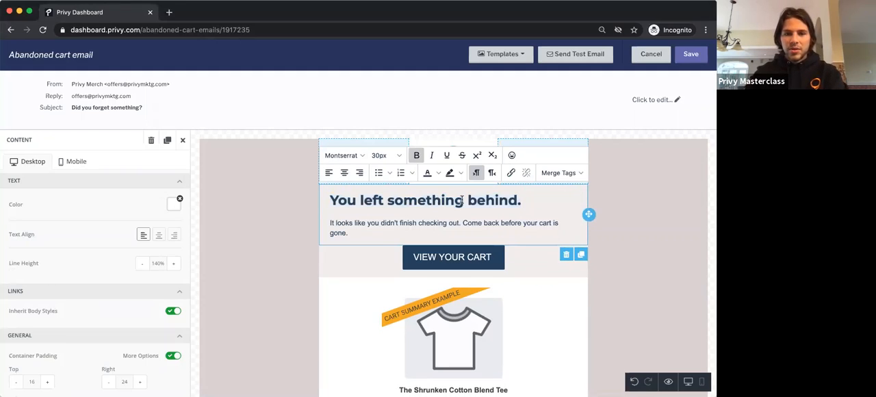
{"action": "type", "text": "Oops, Did you forget to checkout?"}
{"action": "left_click_drag", "start_coordinate": [464, 200], "coordinate": [321, 205]}
{"action": "key", "text": "BackSpace"}
Step: Delete the leftover word "behind." from the end of the email's heading
{"action": "left_click_drag", "start_coordinate": [404, 221], "coordinate": [316, 223]}
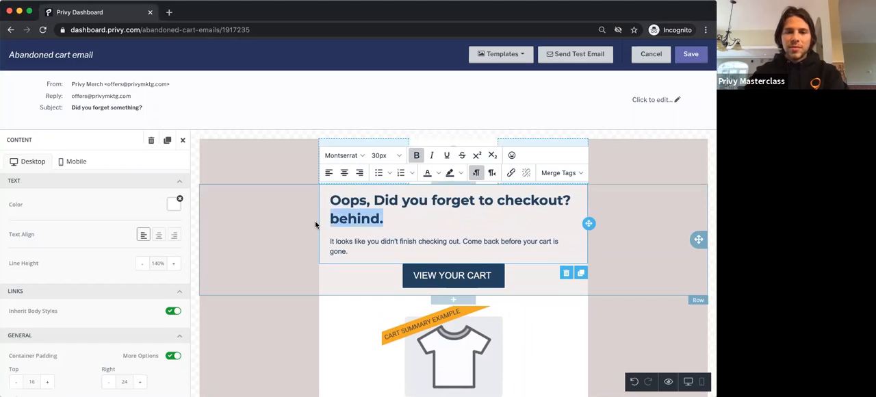
{"action": "left_click", "coordinate": [314, 221]}
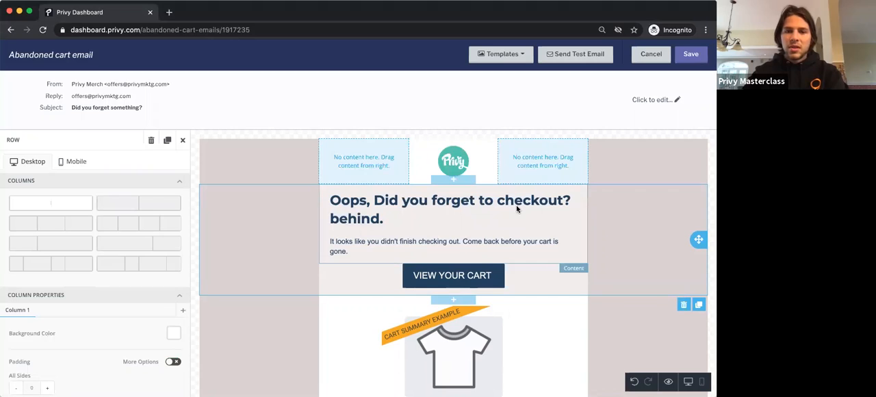
{"action": "key", "text": "super+Tab"}
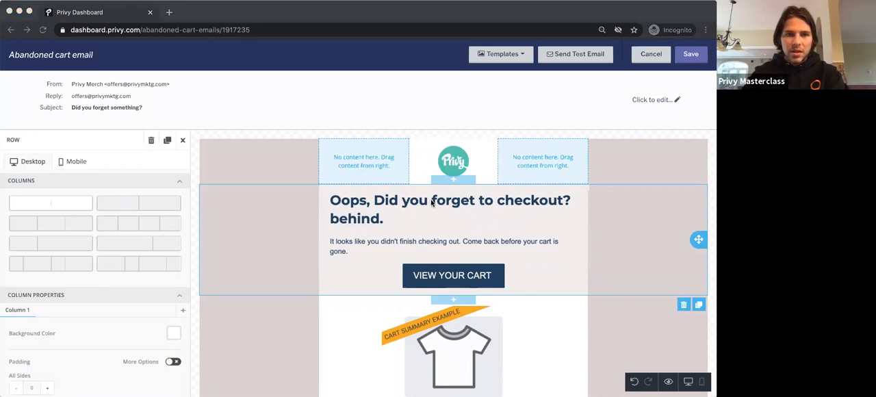
{"action": "double_click", "coordinate": [365, 217]}
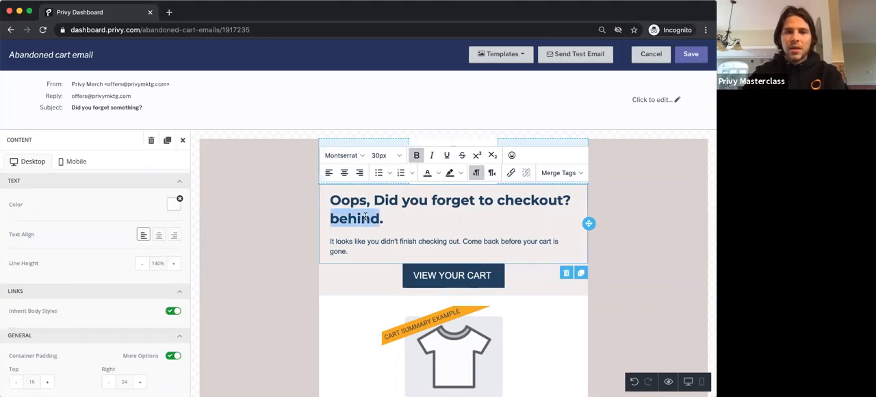
{"action": "key", "text": "BackSpace"}
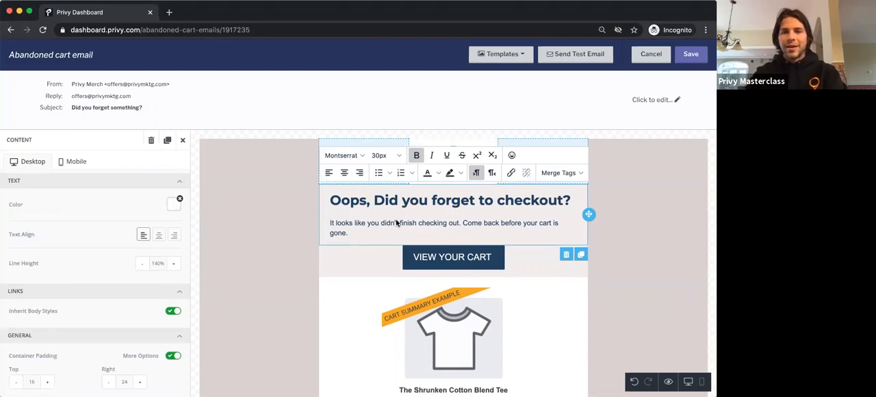
Step: Replace the body paragraph with copied text saying the cart is saved and to finish the order "before we run out of stock"
{"action": "left_click", "coordinate": [395, 222]}
{"action": "triple_click", "coordinate": [439, 231]}
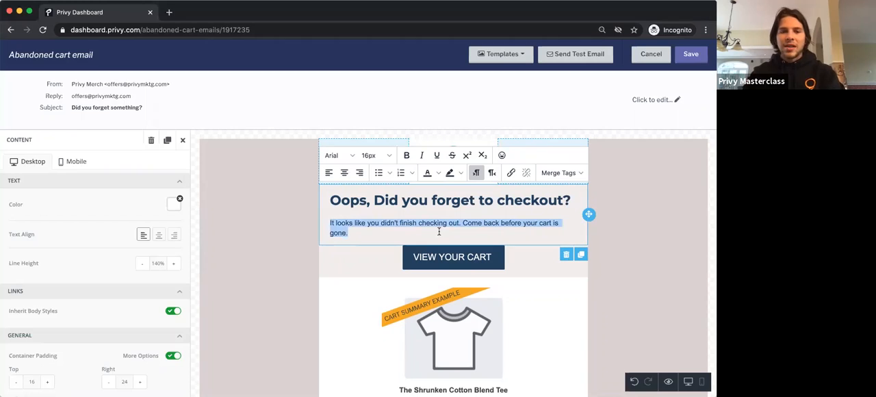
{"action": "key", "text": "super+Tab"}
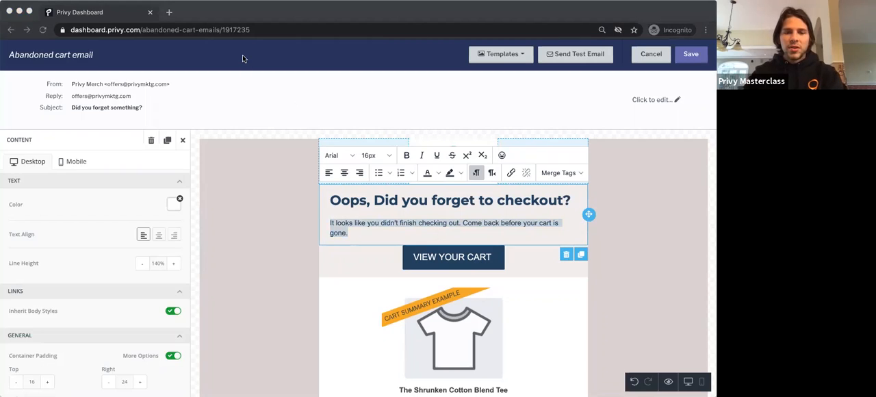
{"action": "key", "text": "super+Tab"}
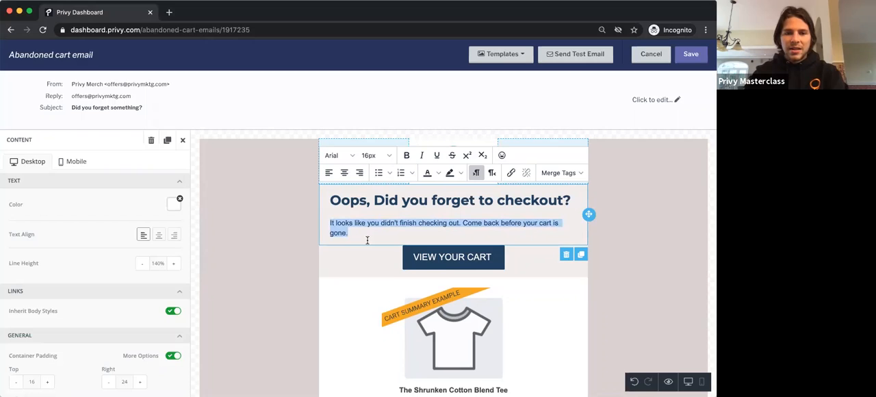
{"action": "key", "text": "super+v"}
Step: Format the body paragraph under the heading with black text at 18px
{"action": "triple_click", "coordinate": [366, 238]}
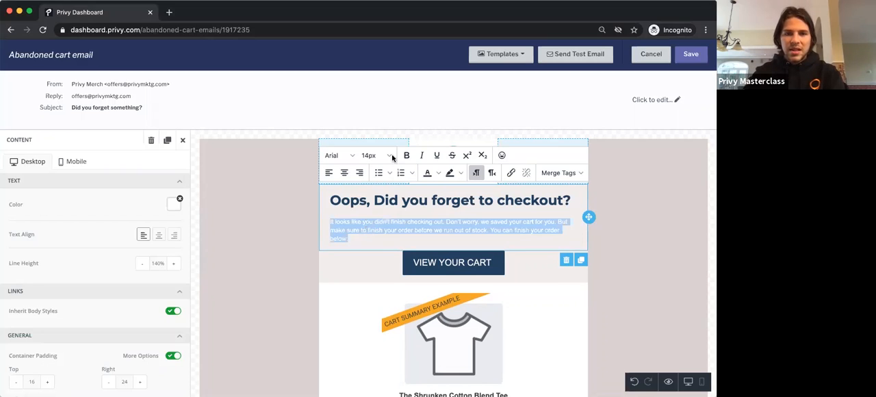
{"action": "left_click", "coordinate": [439, 174]}
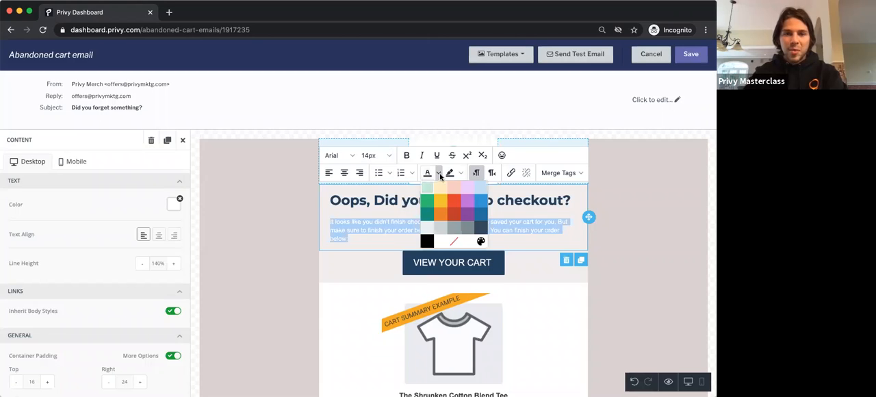
{"action": "left_click", "coordinate": [426, 241]}
{"action": "left_click", "coordinate": [384, 158]}
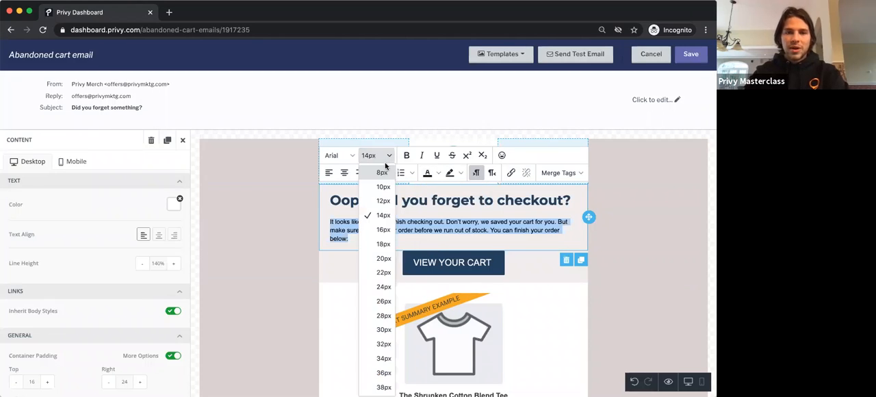
{"action": "left_click", "coordinate": [382, 243]}
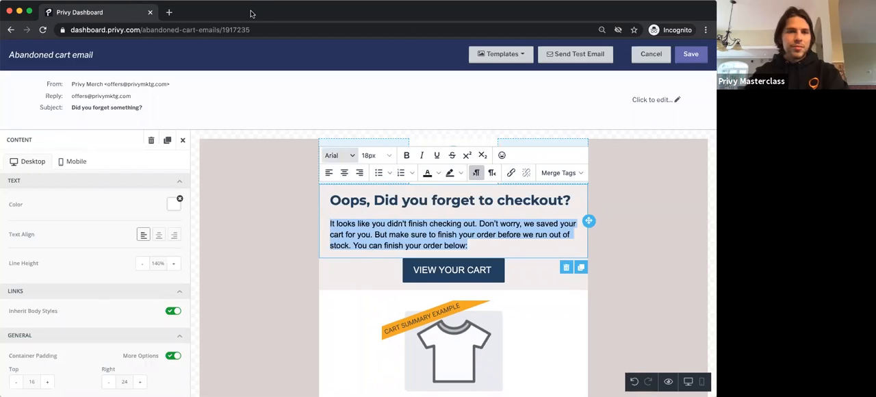
Step: Underline and bold the phrase "before we run out of stock" in the body paragraph
{"action": "left_click", "coordinate": [394, 91]}
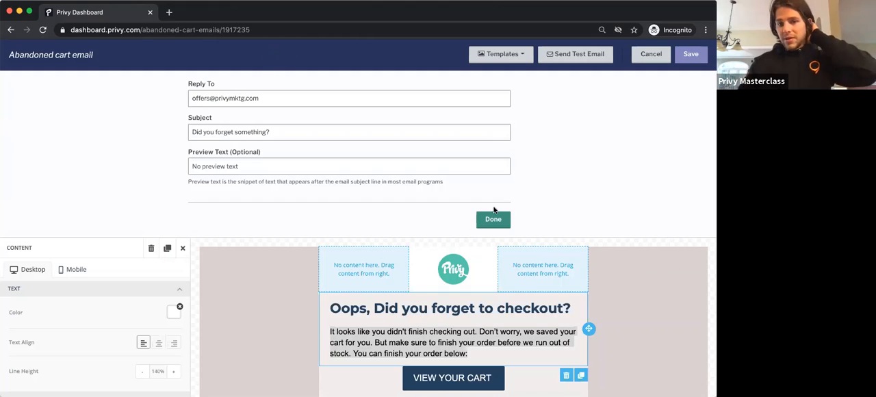
{"action": "scroll", "coordinate": [453, 334], "scroll_direction": "down", "scroll_amount": 2}
{"action": "left_click", "coordinate": [448, 308]}
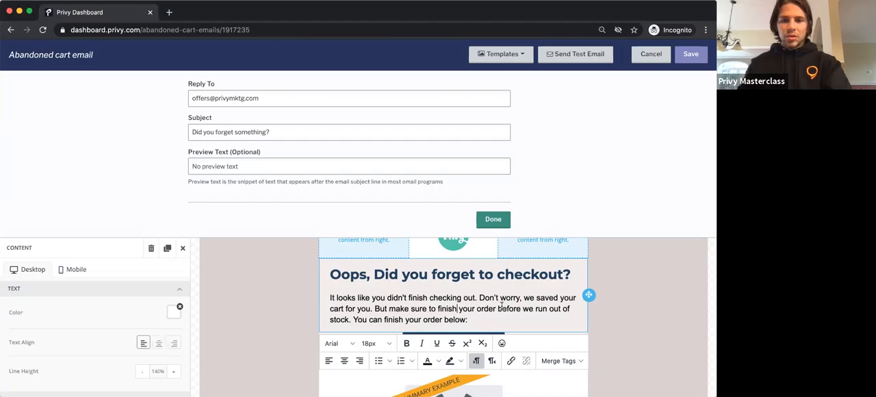
{"action": "left_click_drag", "start_coordinate": [497, 309], "coordinate": [357, 329]}
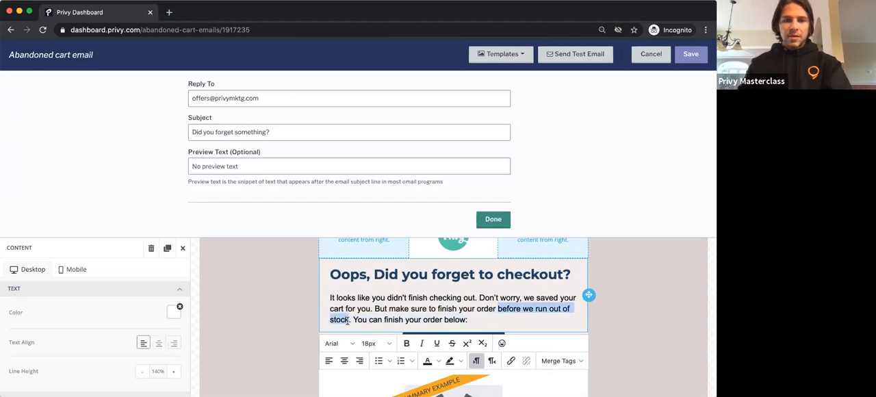
{"action": "key", "text": "super+u"}
{"action": "key", "text": "super+b"}
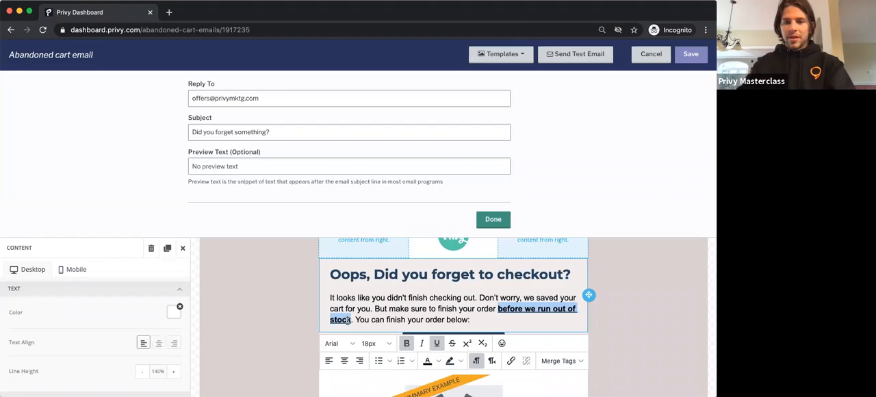
{"action": "left_click", "coordinate": [370, 315]}
{"action": "scroll", "coordinate": [370, 315], "scroll_direction": "down", "scroll_amount": 2}
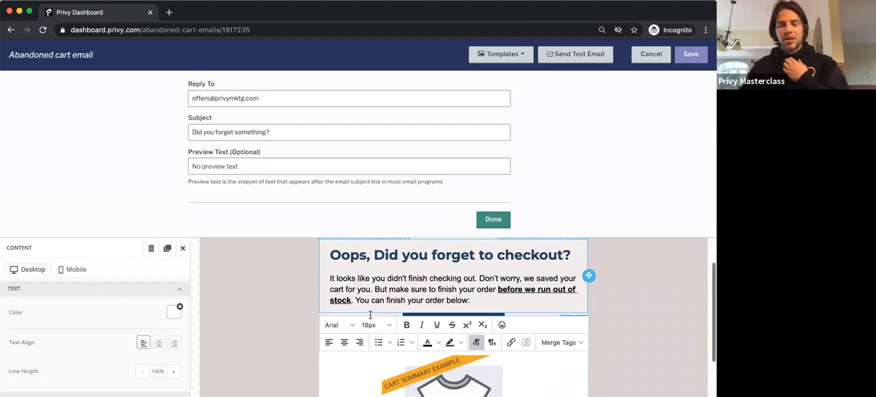
{"action": "left_click", "coordinate": [630, 287]}
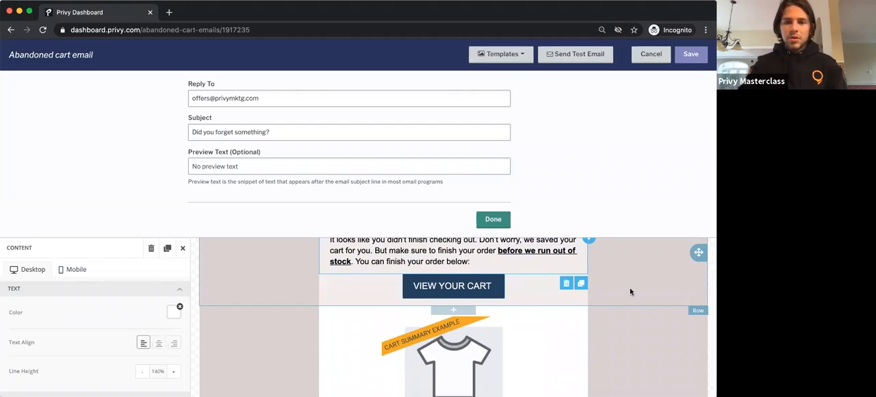
Step: Close the sender and subject settings and review the action settings of the "VIEW YOUR CART" button
{"action": "left_click", "coordinate": [498, 219]}
{"action": "scroll", "coordinate": [499, 219], "scroll_direction": "up", "scroll_amount": 3}
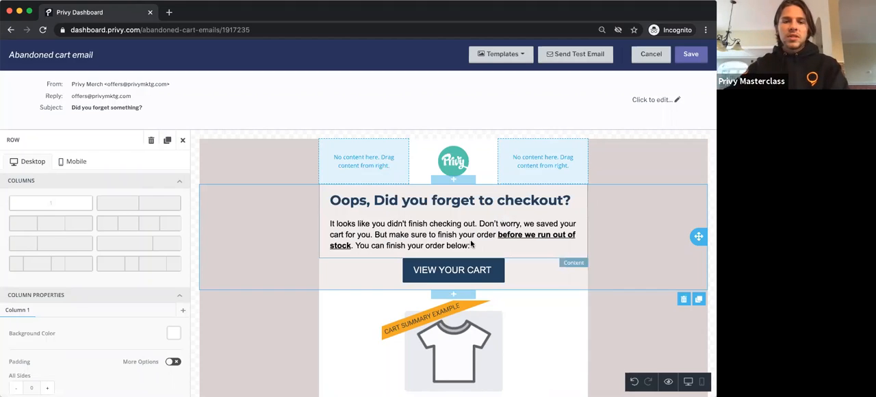
{"action": "left_click", "coordinate": [458, 273]}
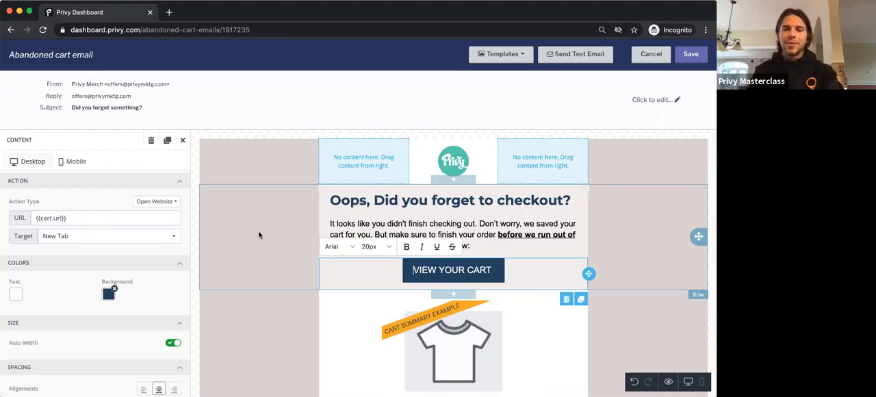
{"action": "left_click", "coordinate": [298, 308]}
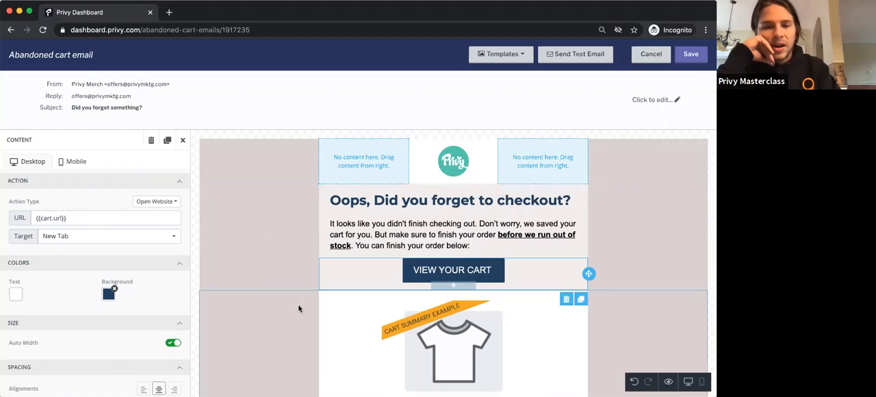
Step: Change the background colour of the "VIEW YOUR CART" button to orange-red (E03E2D)
{"action": "left_click", "coordinate": [417, 271]}
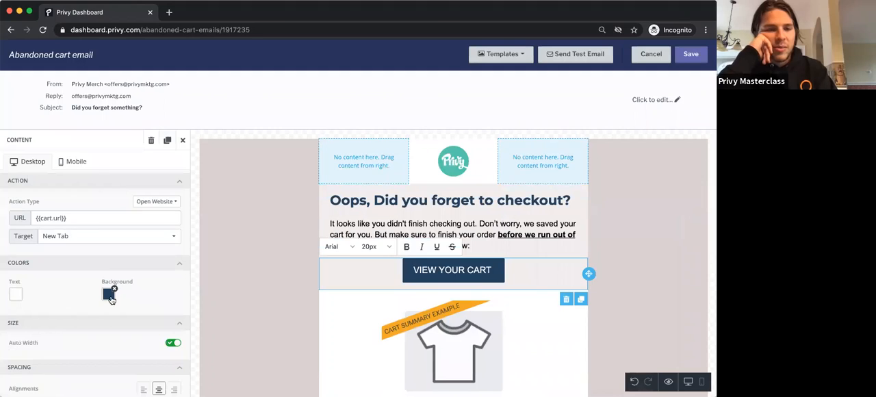
{"action": "left_click", "coordinate": [109, 294]}
{"action": "left_click", "coordinate": [73, 268]}
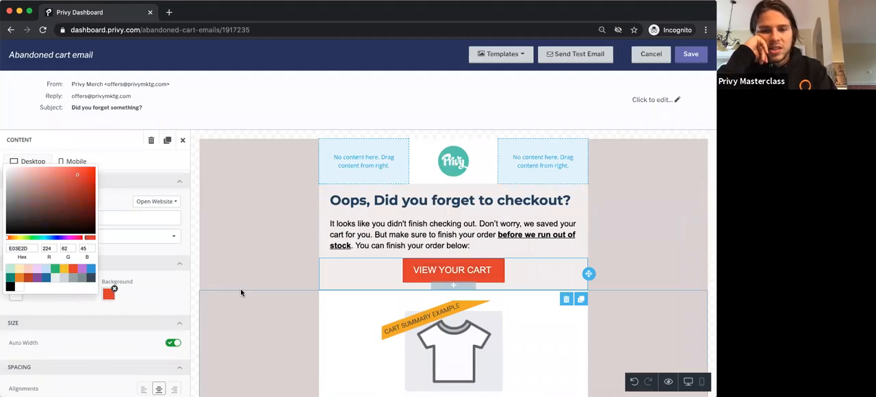
{"action": "left_click", "coordinate": [296, 318]}
Step: Give the "CHECKOUT NOW" button a bright red background (FC0000) and white text (FFFFFF)
{"action": "scroll", "coordinate": [297, 318], "scroll_direction": "down", "scroll_amount": 10}
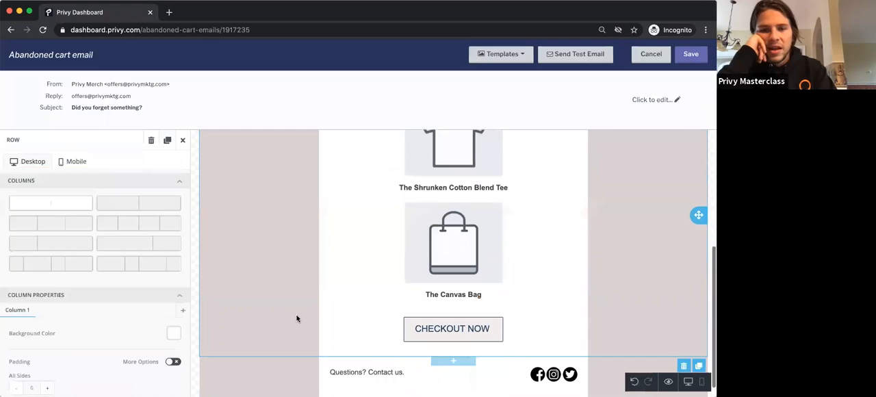
{"action": "left_click", "coordinate": [426, 323]}
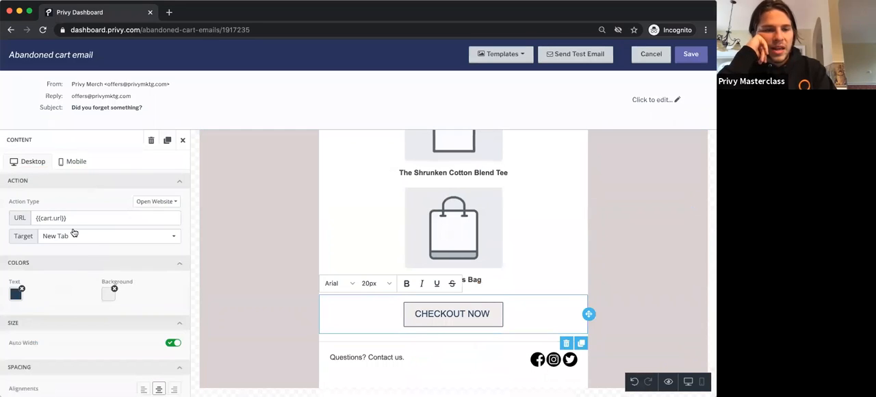
{"action": "left_click", "coordinate": [86, 238]}
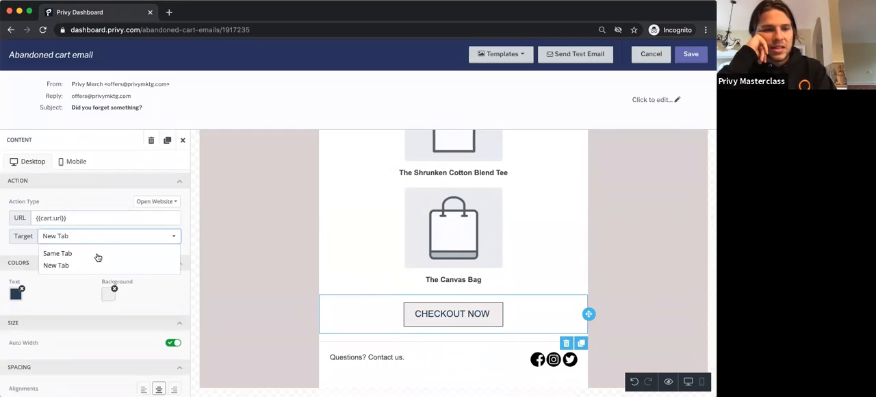
{"action": "left_click", "coordinate": [96, 296]}
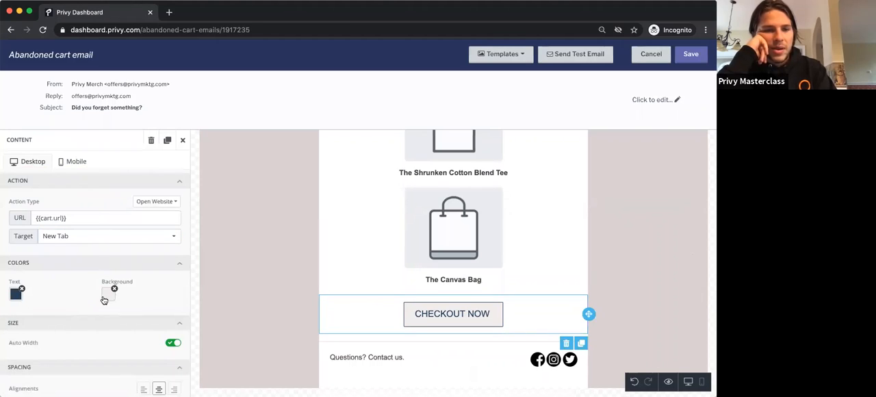
{"action": "left_click", "coordinate": [105, 295]}
{"action": "left_click_drag", "start_coordinate": [76, 180], "coordinate": [96, 168]}
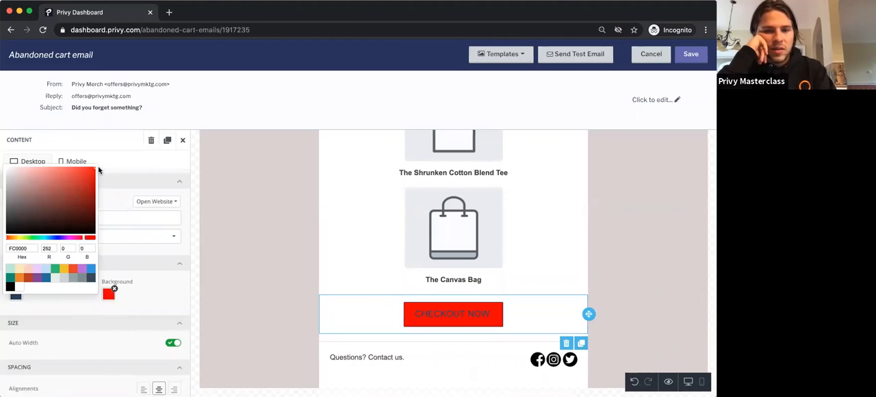
{"action": "left_click", "coordinate": [133, 283]}
{"action": "left_click", "coordinate": [16, 293]}
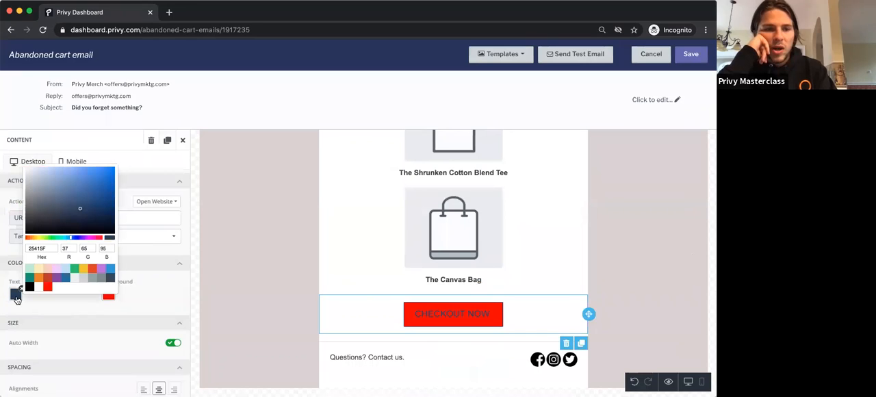
{"action": "left_click", "coordinate": [39, 287]}
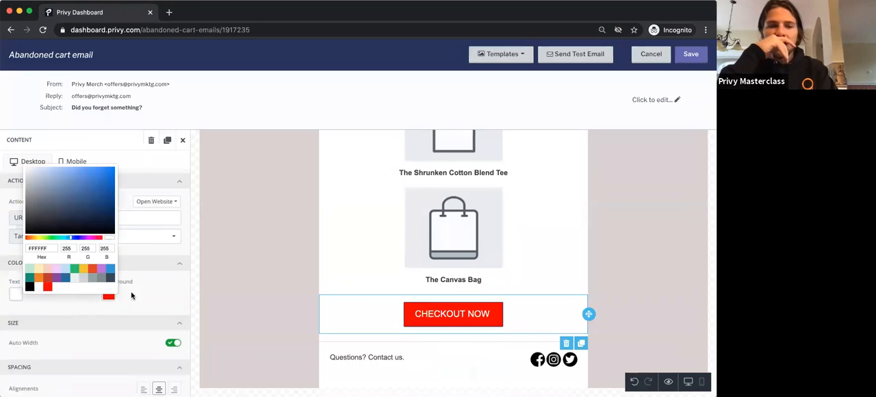
{"action": "left_click", "coordinate": [145, 297]}
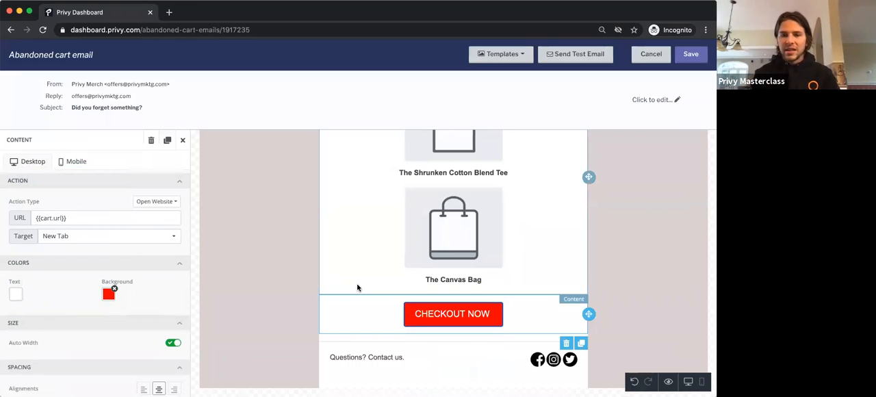
Step: Add a text block below "CHECKOUT NOW" with the copied text "Have any questions on our products? Feel free to reply to this email and we will answer anything for you!"
{"action": "left_click", "coordinate": [354, 355]}
{"action": "left_click", "coordinate": [660, 261]}
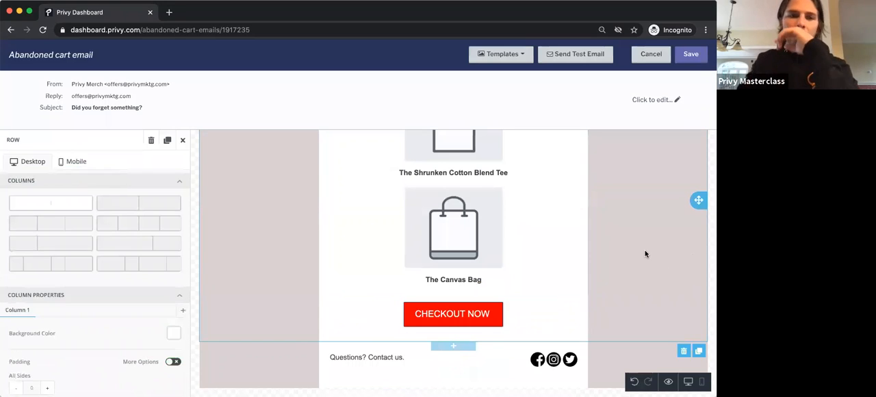
{"action": "left_click", "coordinate": [183, 139]}
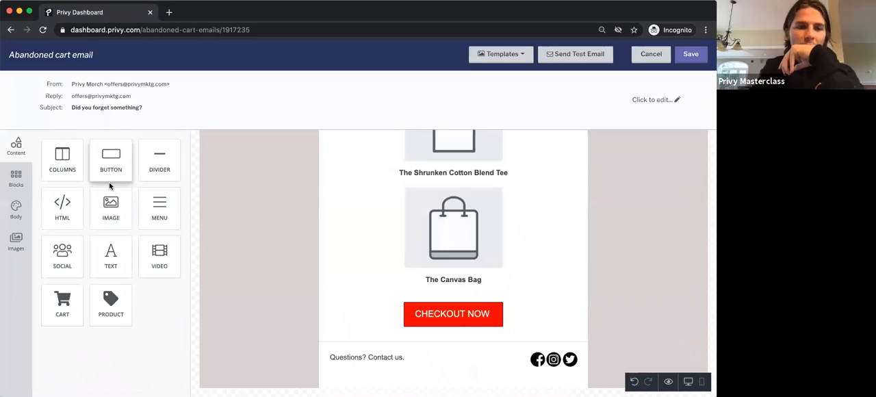
{"action": "left_click_drag", "start_coordinate": [101, 256], "coordinate": [438, 337]}
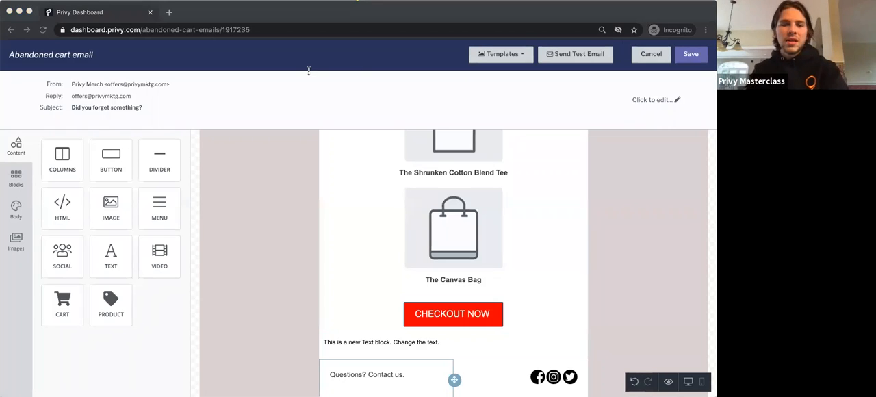
{"action": "left_click", "coordinate": [344, 337]}
{"action": "triple_click", "coordinate": [345, 338]}
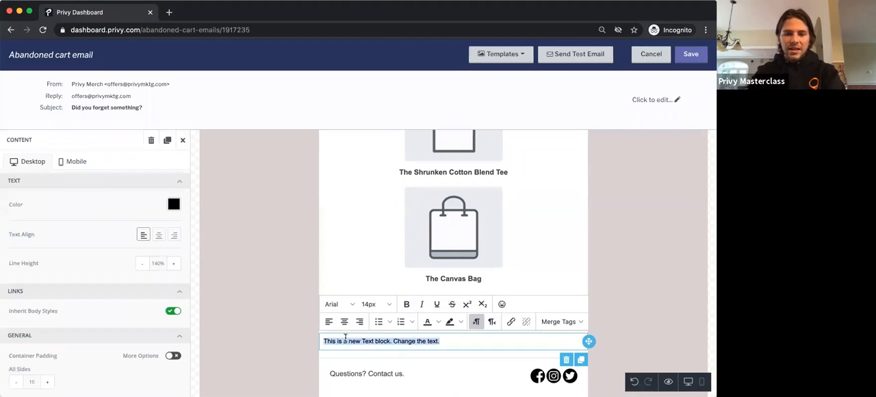
{"action": "type", "text": "Have any questions on our products? Feel free to reply to this email and we will answer anything for you!"}
Step: Format the product questions text under the checkout button as bold, centred and 22px
{"action": "triple_click", "coordinate": [355, 340]}
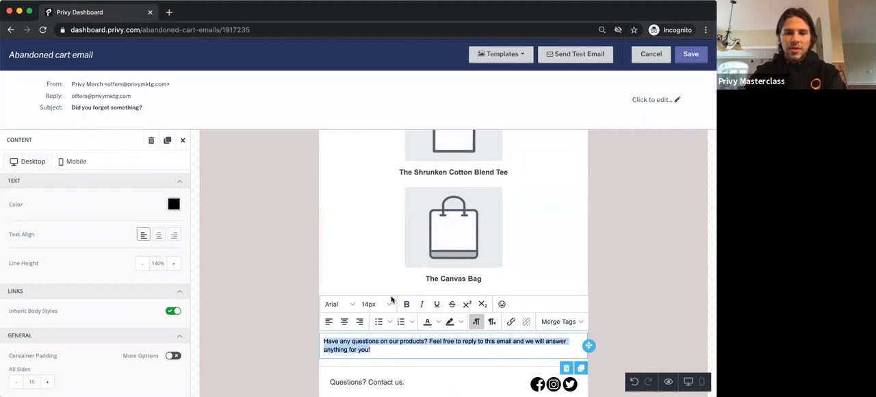
{"action": "left_click", "coordinate": [383, 304]}
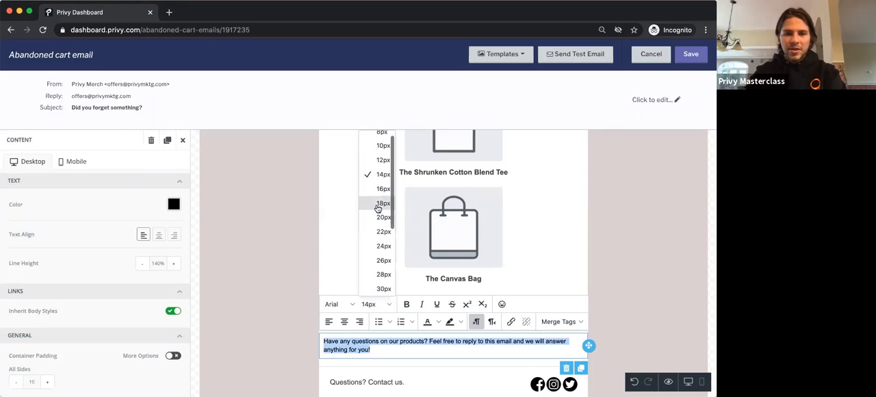
{"action": "left_click", "coordinate": [383, 203]}
{"action": "left_click", "coordinate": [406, 304]}
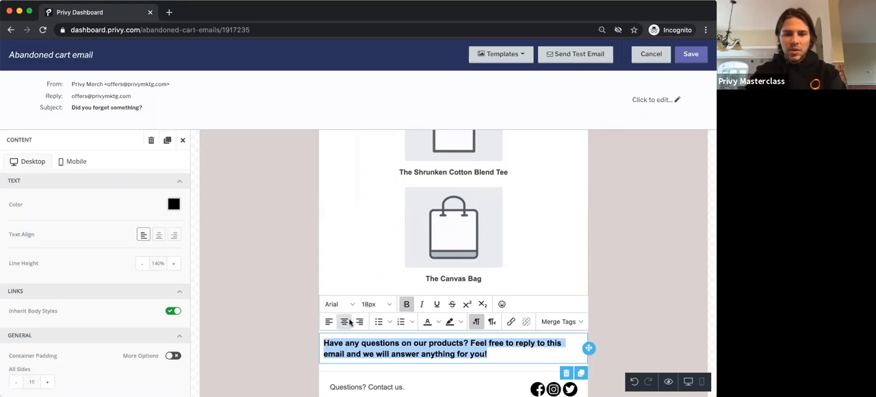
{"action": "left_click", "coordinate": [344, 322]}
{"action": "left_click", "coordinate": [376, 304]}
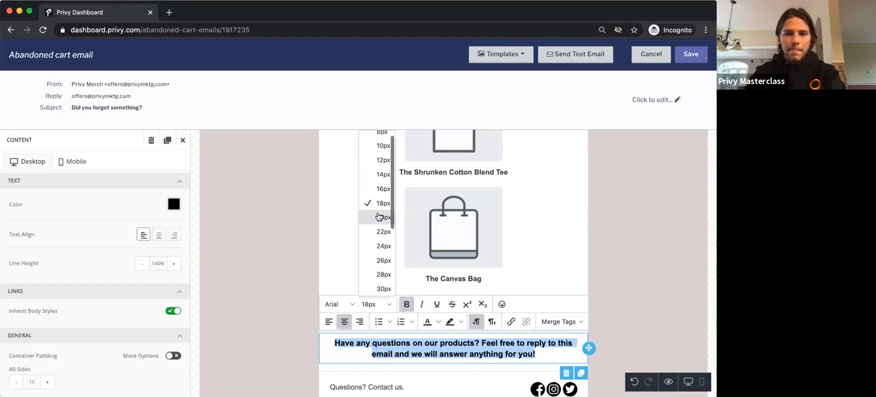
{"action": "left_click", "coordinate": [381, 236]}
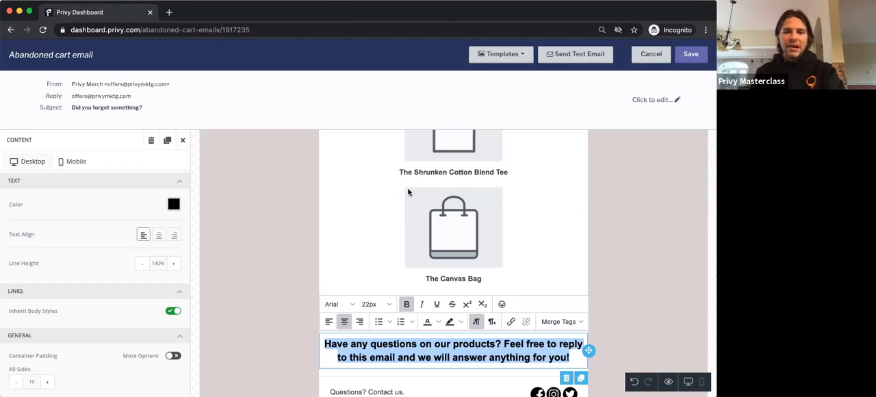
{"action": "left_click", "coordinate": [643, 189]}
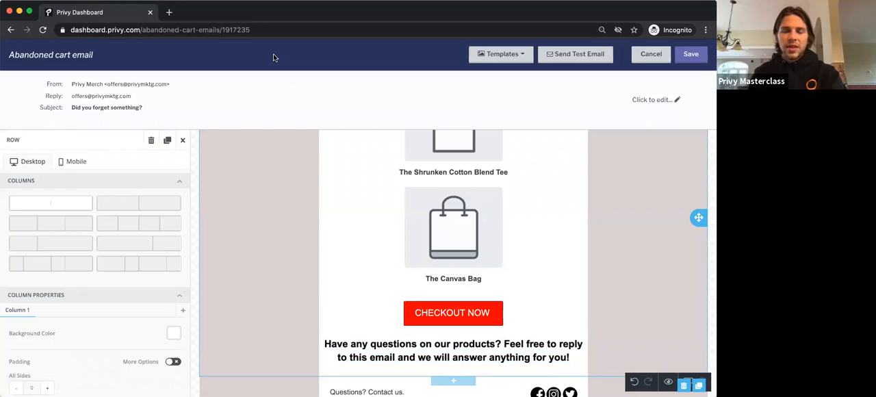
Step: Check the whole email layout from header to footer and save the design
{"action": "scroll", "coordinate": [389, 285], "scroll_direction": "up", "scroll_amount": 10}
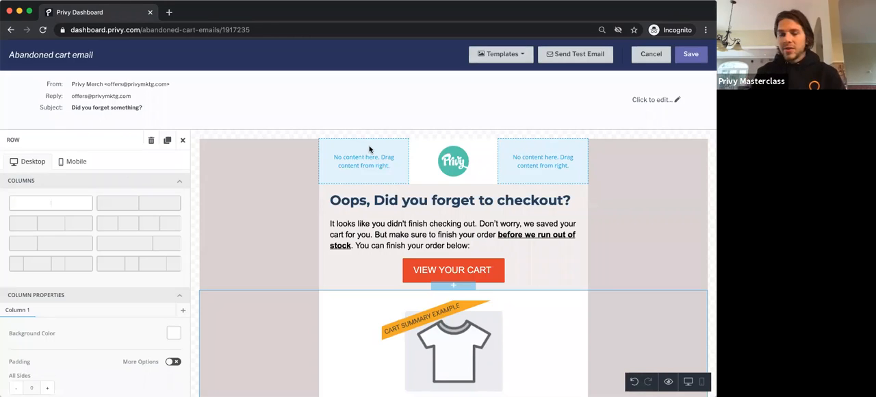
{"action": "scroll", "coordinate": [406, 219], "scroll_direction": "down", "scroll_amount": 5}
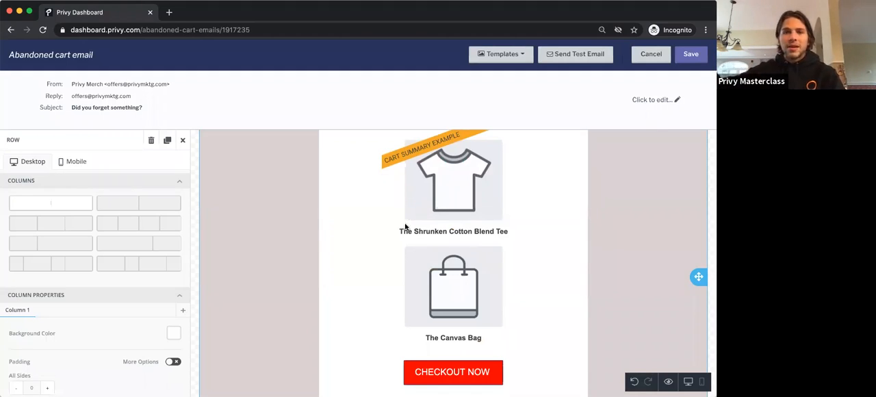
{"action": "scroll", "coordinate": [400, 265], "scroll_direction": "down", "scroll_amount": 3}
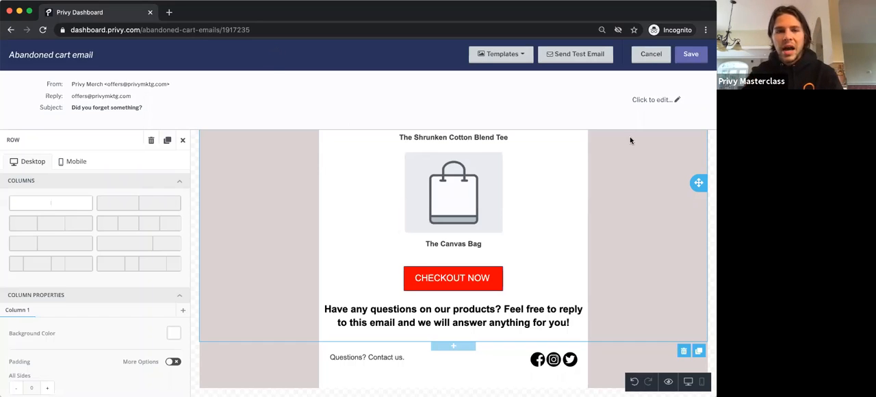
{"action": "scroll", "coordinate": [464, 211], "scroll_direction": "up", "scroll_amount": 3}
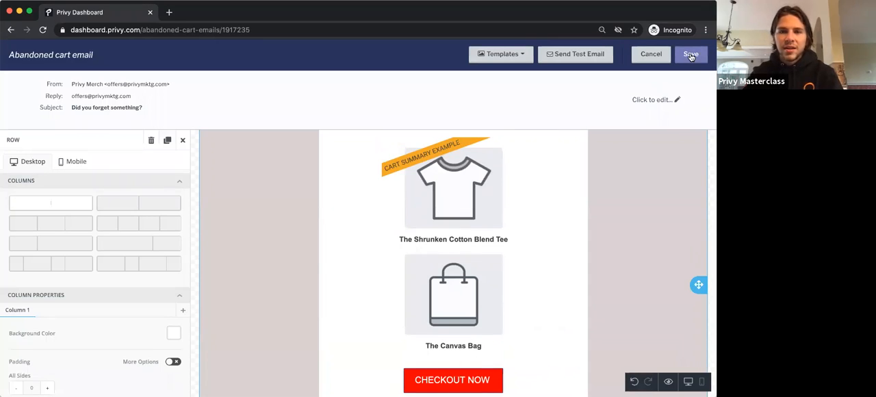
{"action": "left_click", "coordinate": [690, 55]}
Step: Review the email's trigger settings and coupon code section, and return to the list of abandoned cart messages
{"action": "scroll", "coordinate": [84, 220], "scroll_direction": "down", "scroll_amount": 5}
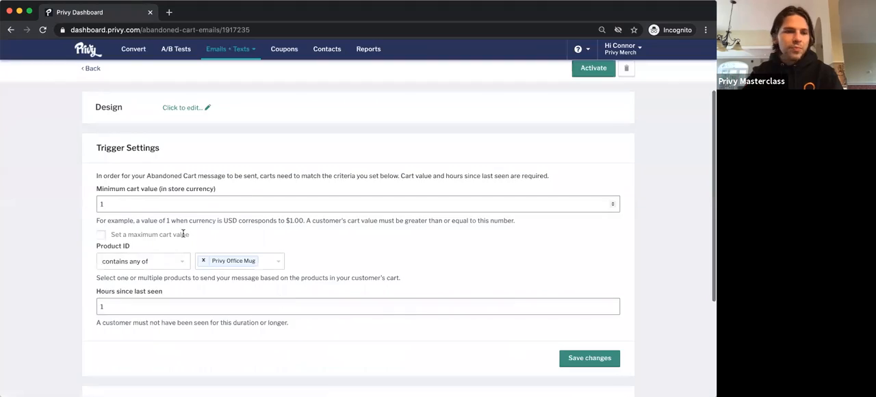
{"action": "scroll", "coordinate": [307, 280], "scroll_direction": "down", "scroll_amount": 2}
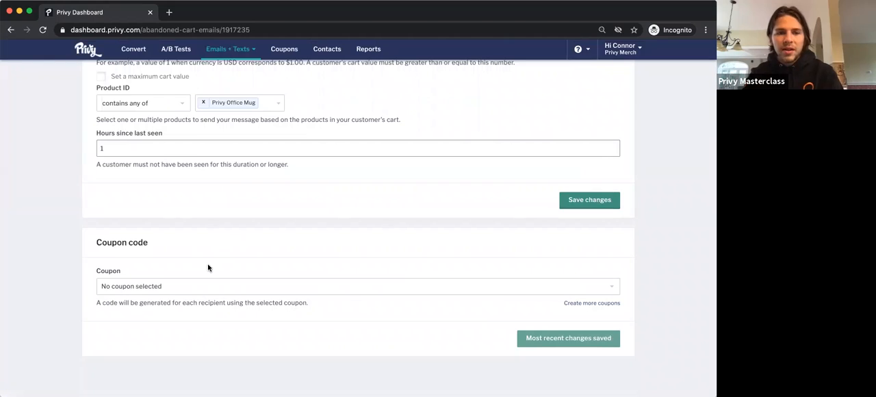
{"action": "scroll", "coordinate": [208, 265], "scroll_direction": "up", "scroll_amount": 5}
{"action": "scroll", "coordinate": [208, 265], "scroll_direction": "up", "scroll_amount": 1}
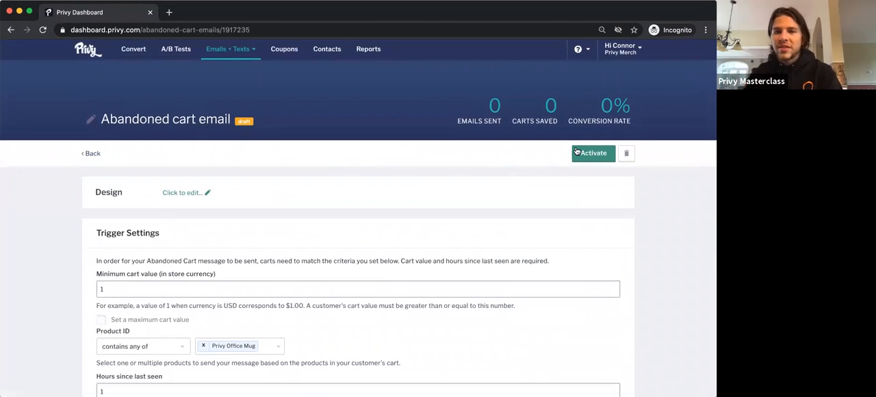
{"action": "left_click", "coordinate": [97, 156]}
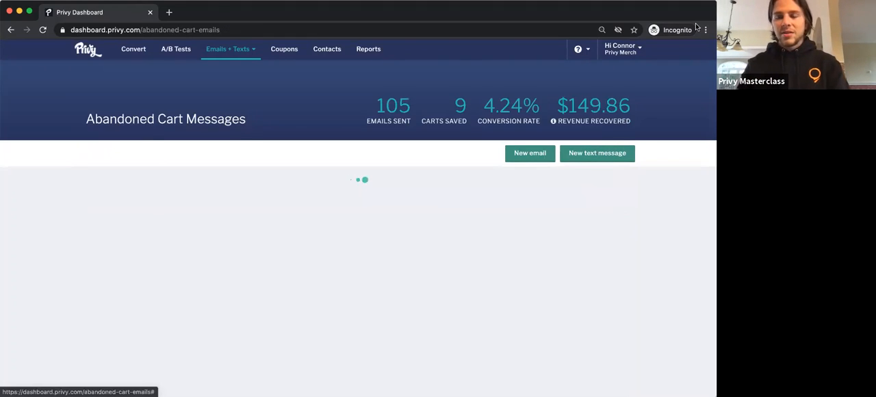
Step: Open the Customizations page in the account's business settings
{"action": "left_click", "coordinate": [620, 48]}
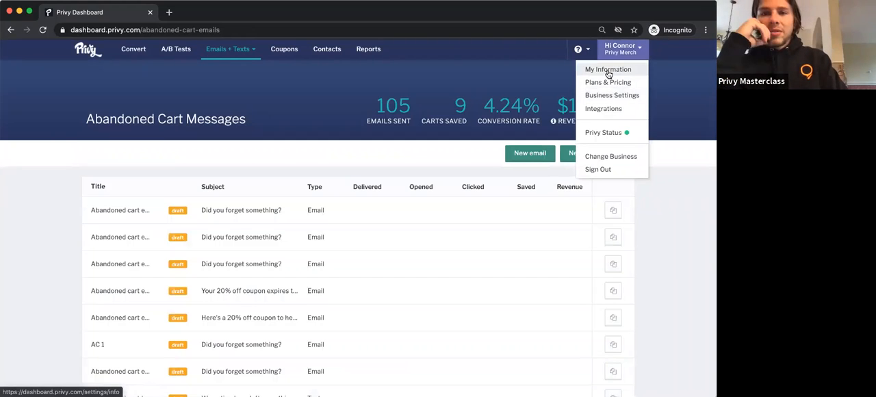
{"action": "left_click", "coordinate": [613, 95]}
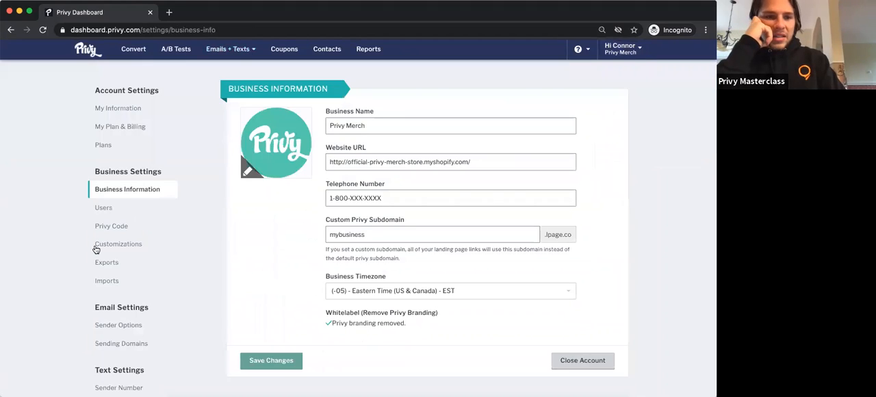
{"action": "scroll", "coordinate": [115, 328], "scroll_direction": "down", "scroll_amount": 1}
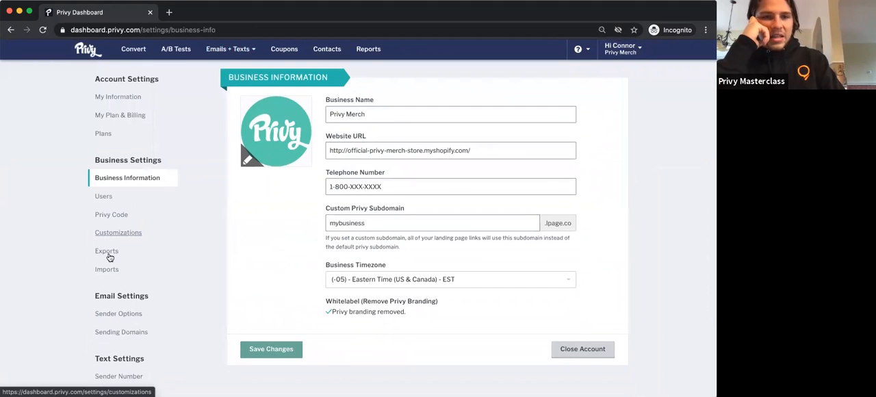
{"action": "left_click", "coordinate": [118, 232]}
Step: Start a new custom font in the Custom Fonts section and name it Michroma
{"action": "scroll", "coordinate": [251, 290], "scroll_direction": "down", "scroll_amount": 5}
{"action": "scroll", "coordinate": [251, 290], "scroll_direction": "down", "scroll_amount": 2}
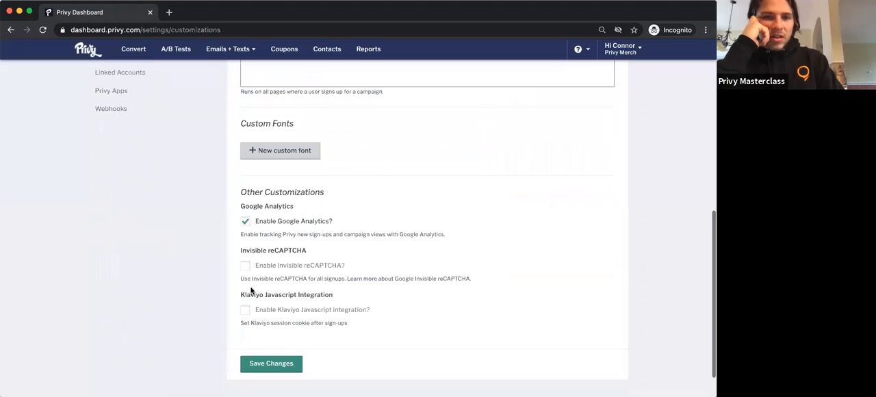
{"action": "scroll", "coordinate": [250, 288], "scroll_direction": "up", "scroll_amount": 4}
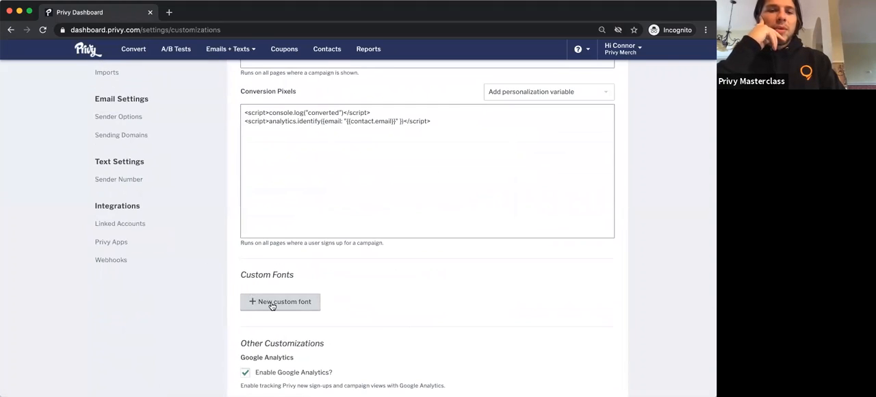
{"action": "left_click", "coordinate": [271, 303]}
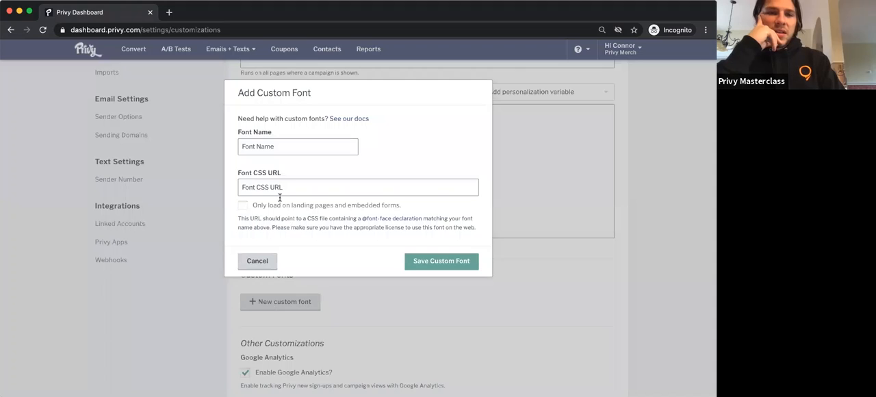
{"action": "left_click", "coordinate": [263, 148]}
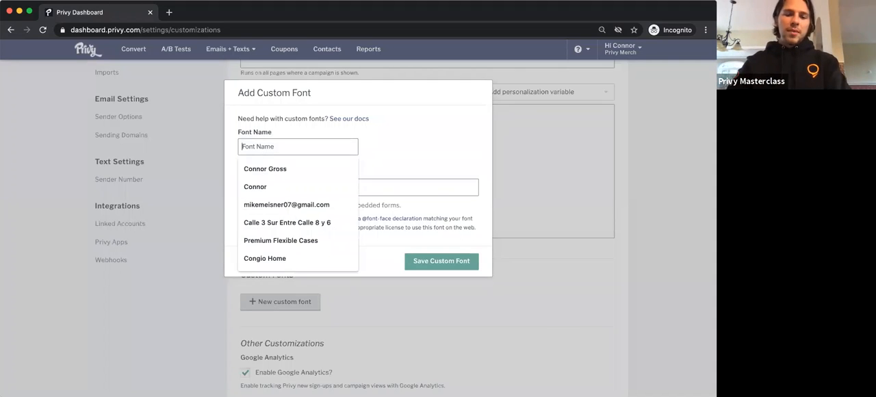
{"action": "type", "text": "Moc"}
{"action": "key", "text": "BackSpace"}
{"action": "type", "text": "ichroma"}
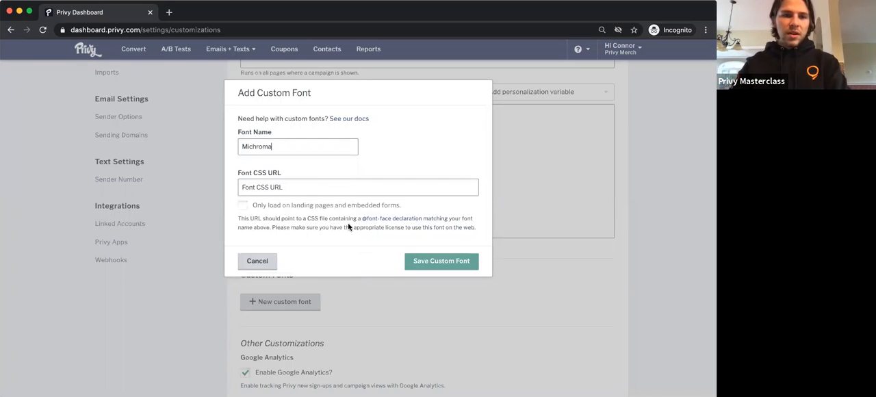
{"action": "left_click", "coordinate": [305, 191]}
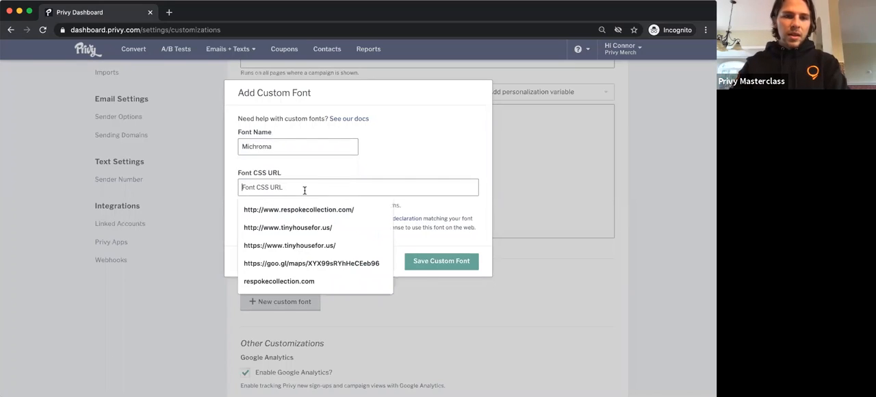
{"action": "left_click", "coordinate": [309, 184]}
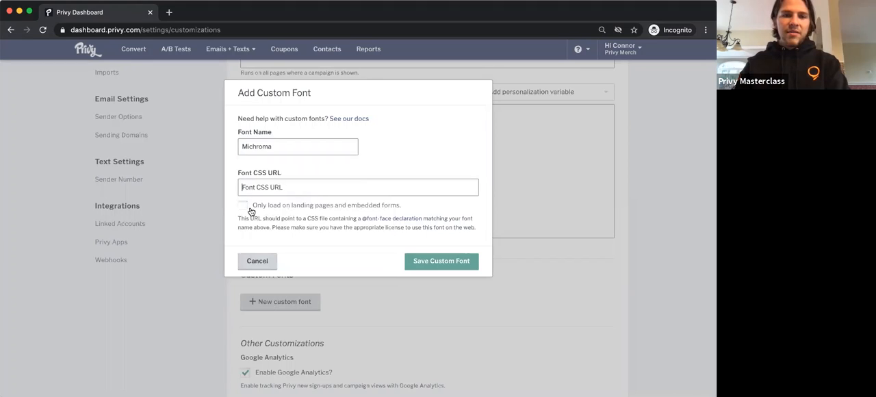
Step: Search the web for "michroma google fonts" in a new tab, open the font's Google Fonts page and select its Regular 400 style
{"action": "left_click", "coordinate": [171, 14]}
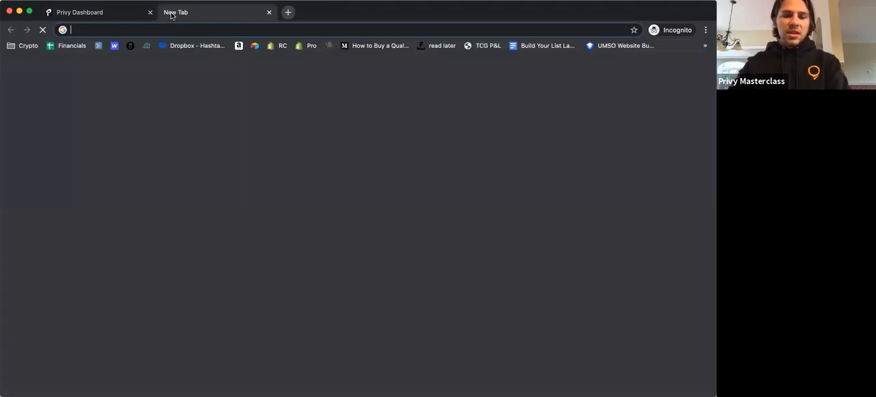
{"action": "type", "text": "michroma google fonts"}
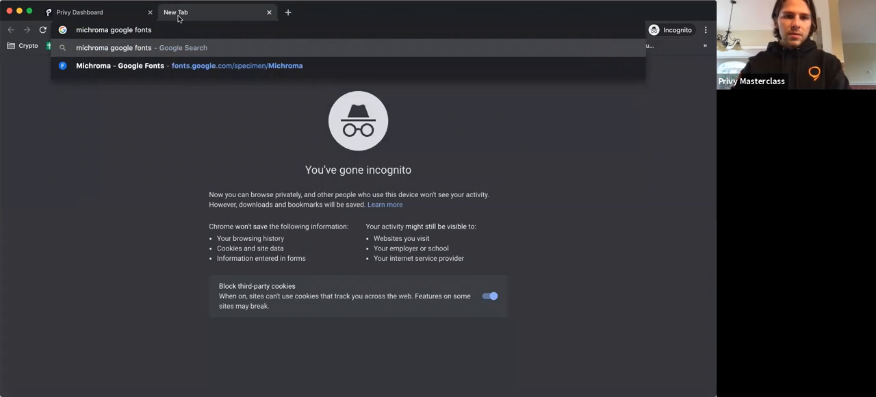
{"action": "key", "text": "Return"}
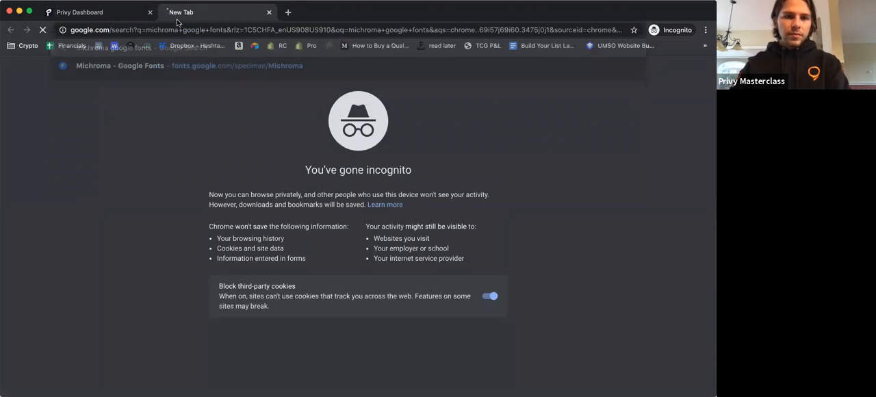
{"action": "left_click", "coordinate": [145, 141]}
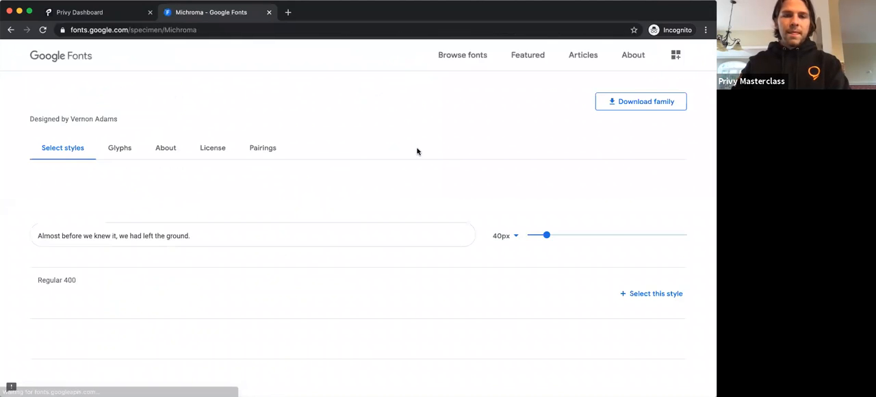
{"action": "scroll", "coordinate": [389, 205], "scroll_direction": "down", "scroll_amount": 3}
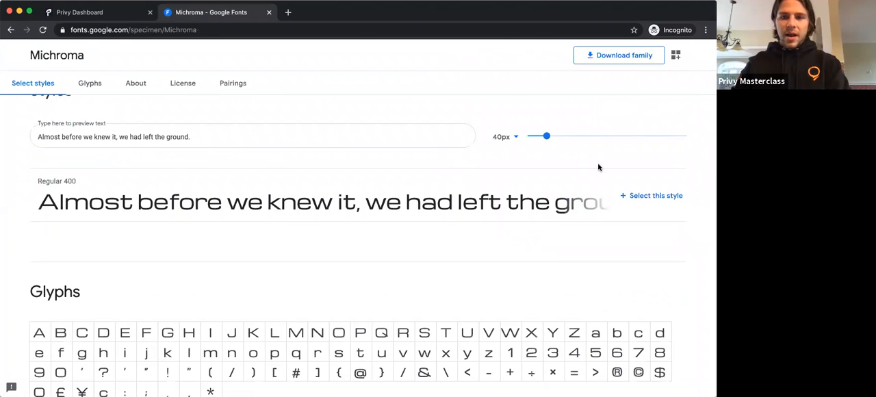
{"action": "left_click", "coordinate": [635, 196]}
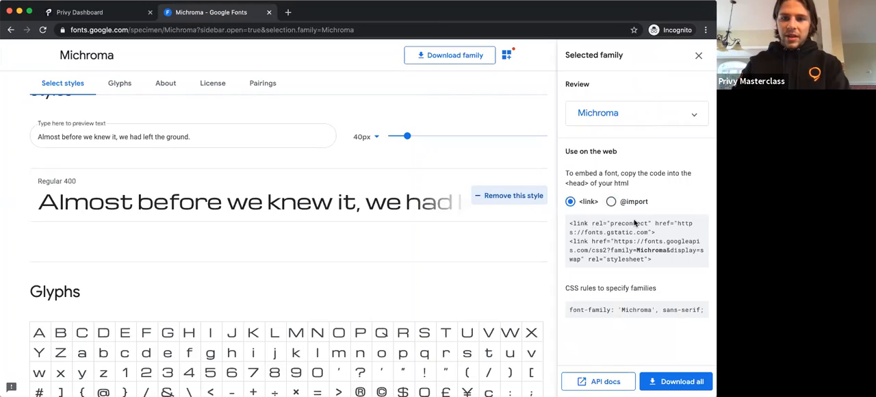
Step: Try to transfer the Michroma web code from Google Fonts to the Font CSS URL in Privy, and cancel the custom font
{"action": "triple_click", "coordinate": [614, 303]}
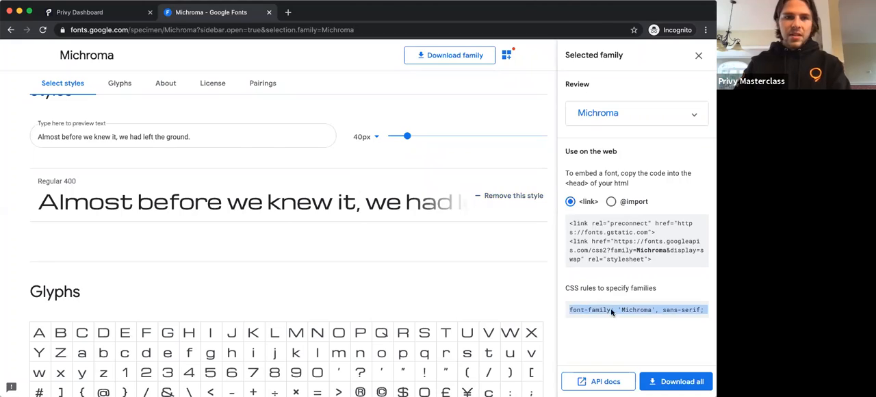
{"action": "key", "text": "ctrl+Tab"}
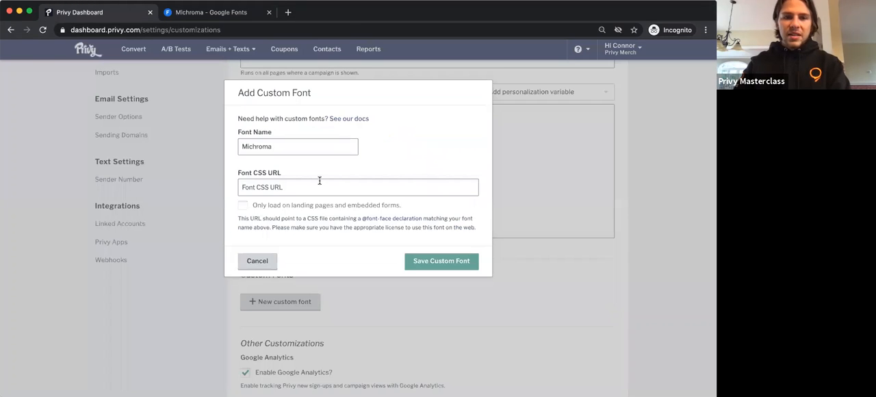
{"action": "key", "text": "ctrl+Tab"}
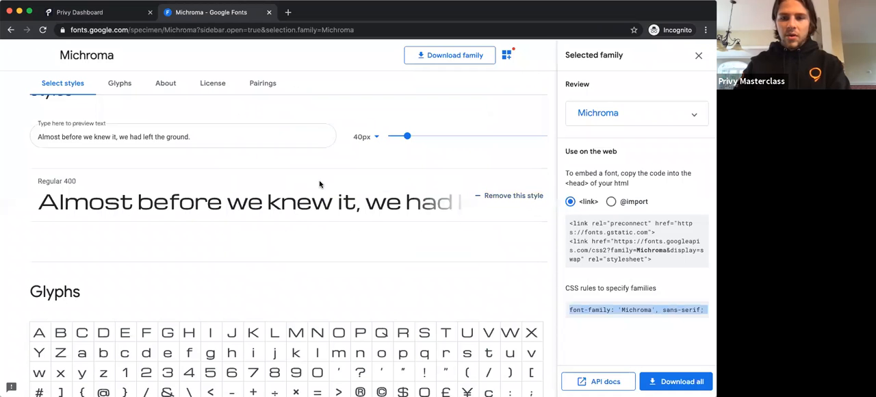
{"action": "triple_click", "coordinate": [635, 233]}
{"action": "key", "text": "ctrl+Tab"}
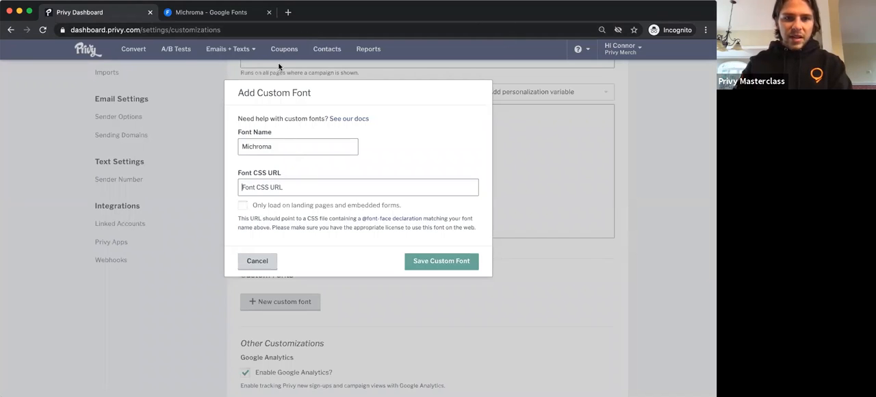
{"action": "left_click", "coordinate": [281, 190]}
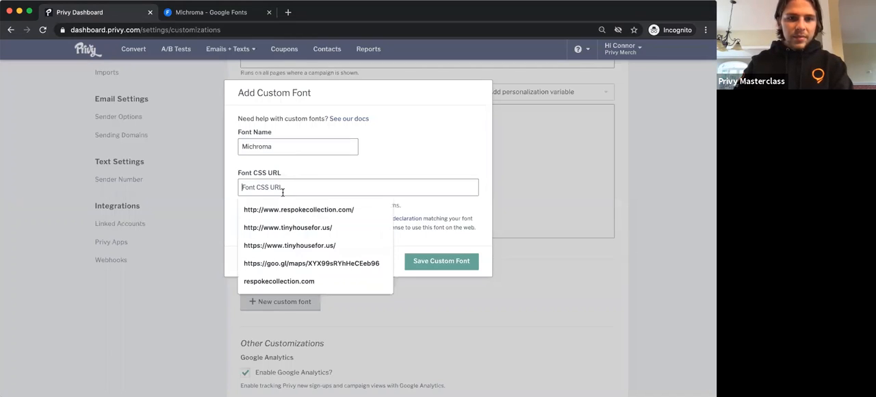
{"action": "left_click", "coordinate": [223, 190]}
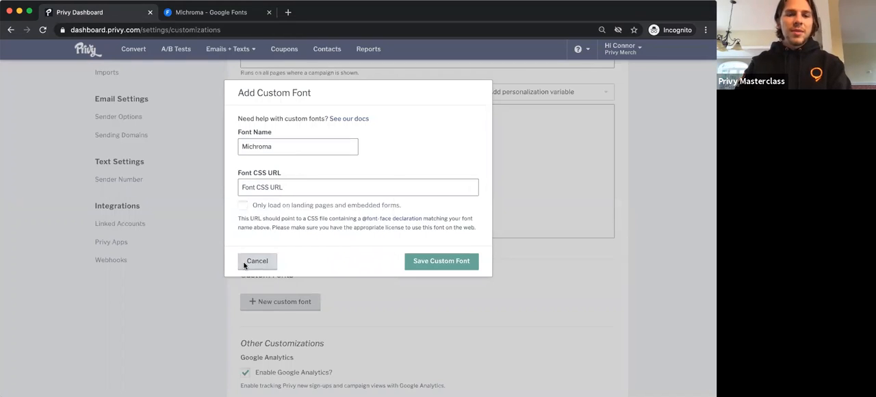
{"action": "left_click", "coordinate": [214, 73]}
Step: Open the design of the first draft in the list of abandoned cart messages
{"action": "left_click", "coordinate": [241, 50]}
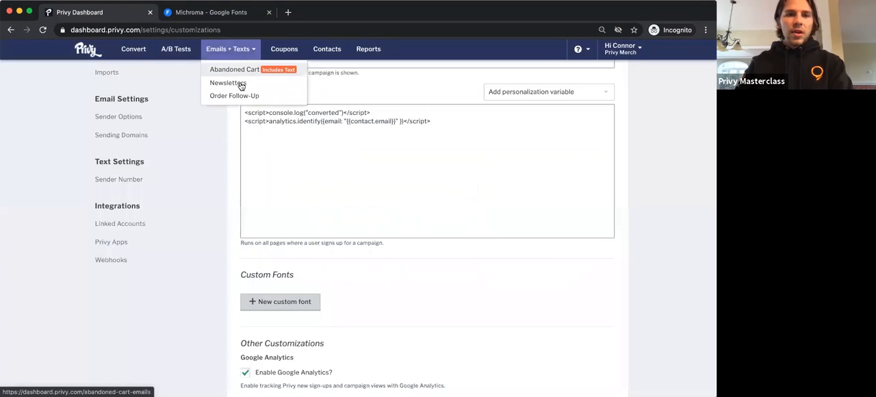
{"action": "left_click", "coordinate": [242, 72]}
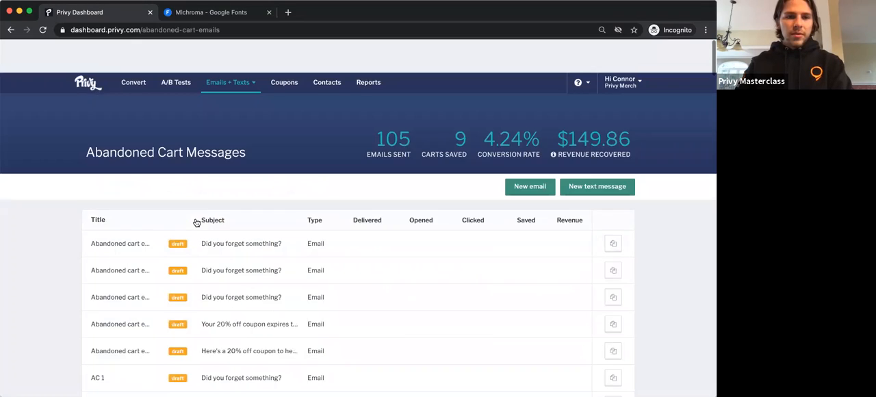
{"action": "left_click", "coordinate": [202, 214]}
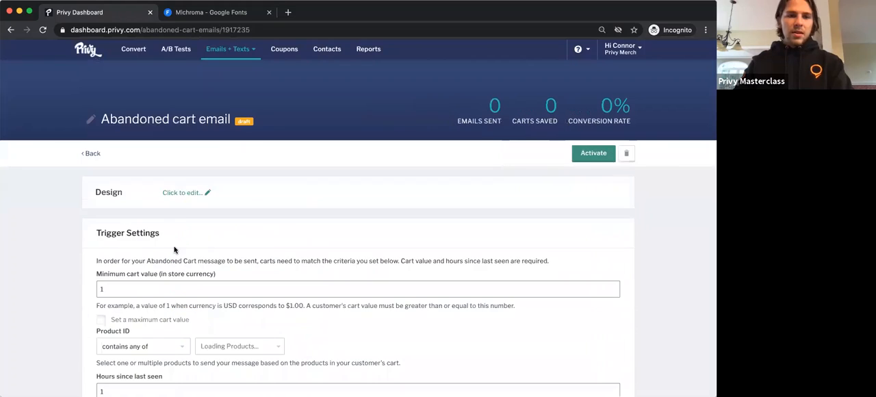
{"action": "left_click", "coordinate": [191, 198]}
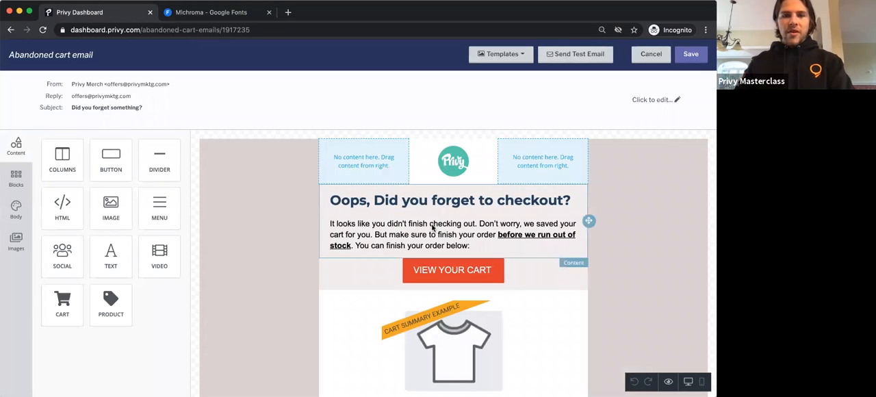
Step: Select the body paragraph under the checkout headline and look through the font families available for it
{"action": "left_click", "coordinate": [430, 229]}
{"action": "triple_click", "coordinate": [420, 227]}
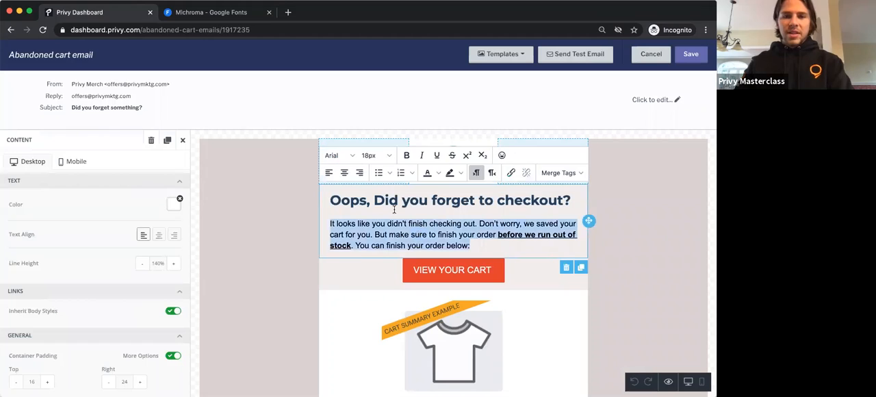
{"action": "left_click", "coordinate": [342, 156]}
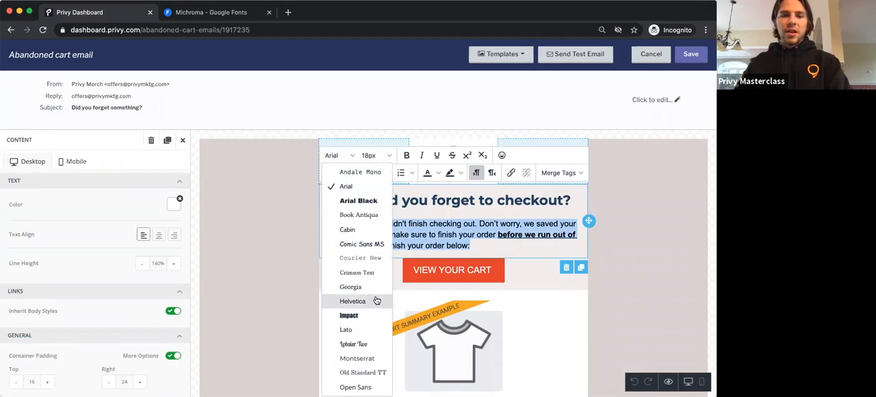
{"action": "scroll", "coordinate": [376, 301], "scroll_direction": "down", "scroll_amount": 3}
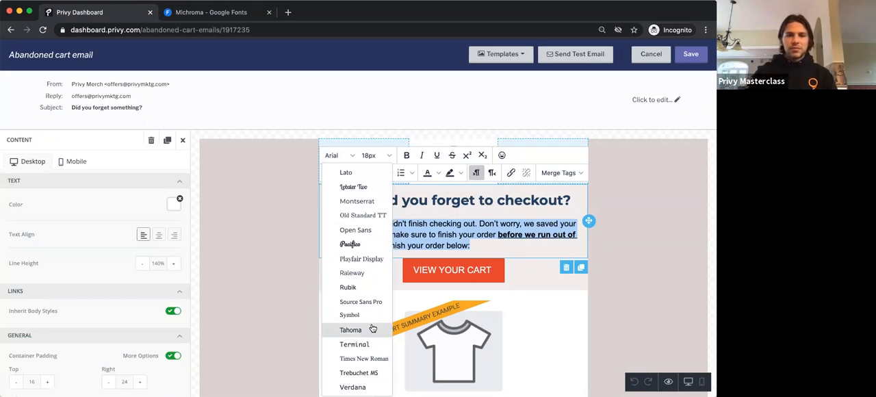
{"action": "scroll", "coordinate": [372, 328], "scroll_direction": "up", "scroll_amount": 3}
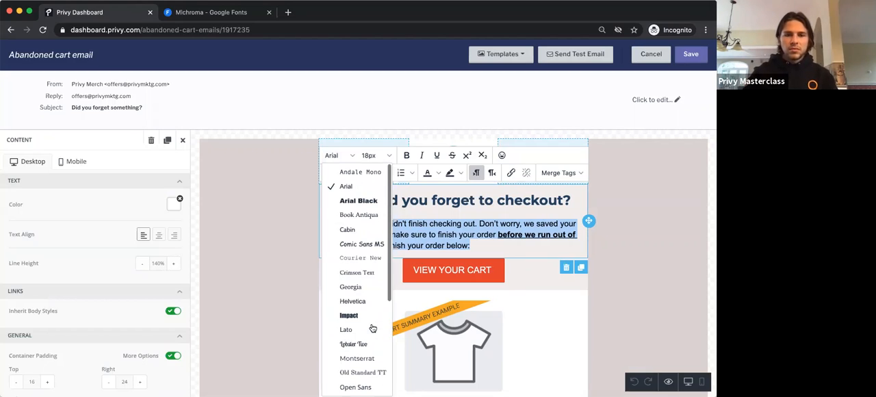
Step: Leave the font list, save the email design and return to the list of abandoned cart messages
{"action": "left_click", "coordinate": [281, 267]}
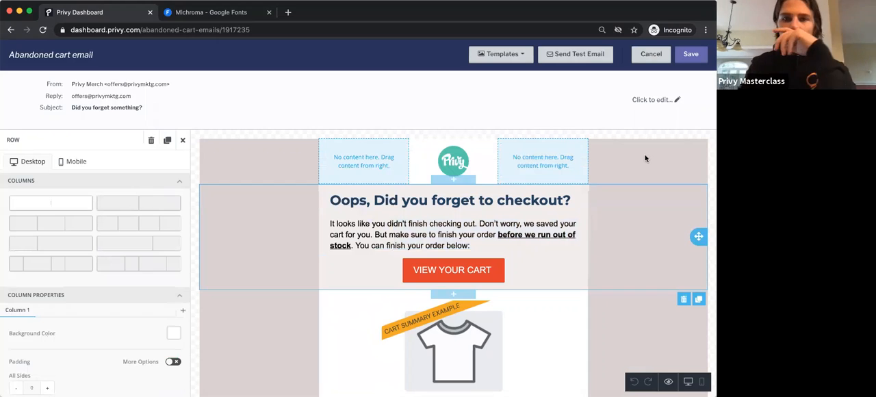
{"action": "left_click", "coordinate": [688, 54]}
{"action": "left_click", "coordinate": [92, 152]}
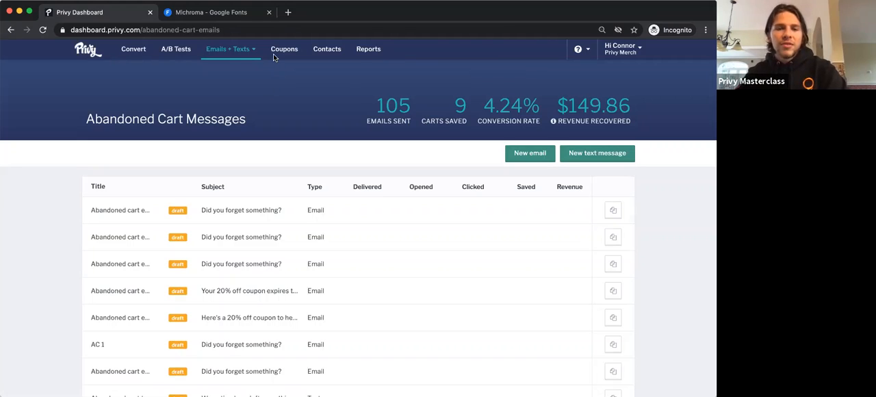
Step: Create a new abandoned cart email and title it "ACE - 2"
{"action": "left_click", "coordinate": [534, 156]}
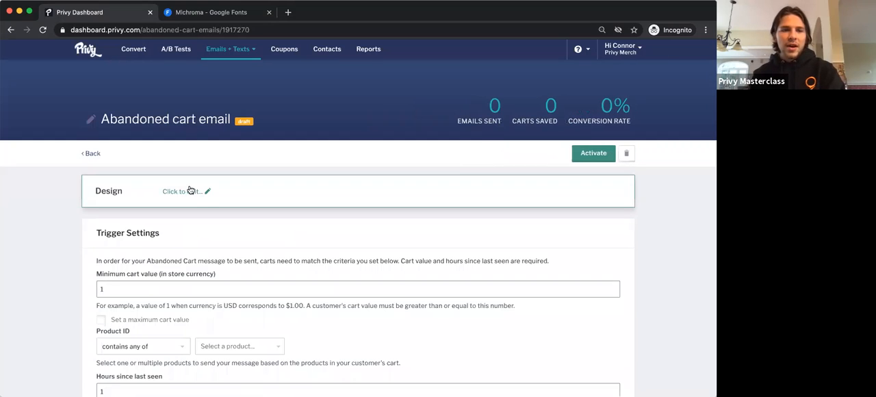
{"action": "left_click_drag", "start_coordinate": [192, 194], "coordinate": [206, 249]}
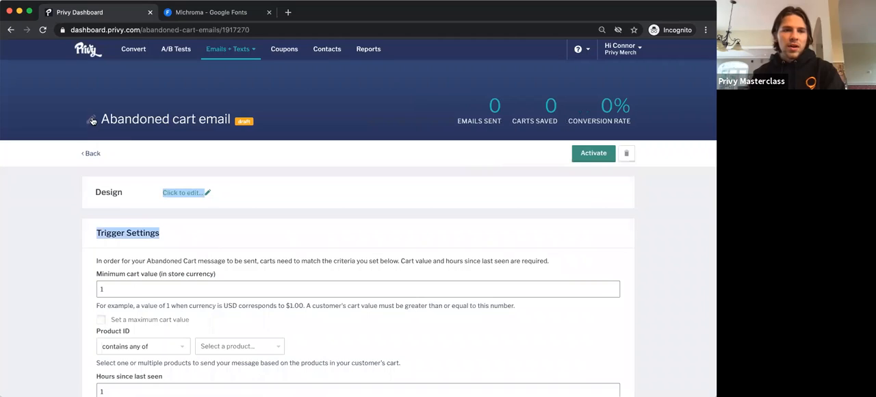
{"action": "left_click", "coordinate": [92, 120]}
{"action": "left_click", "coordinate": [125, 120]}
{"action": "key", "text": "super+a"}
{"action": "type", "text": "A"}
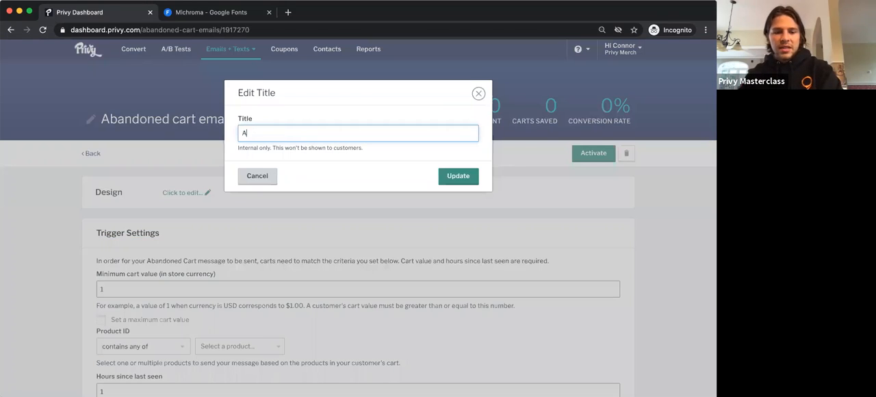
{"action": "type", "text": "CE -"}
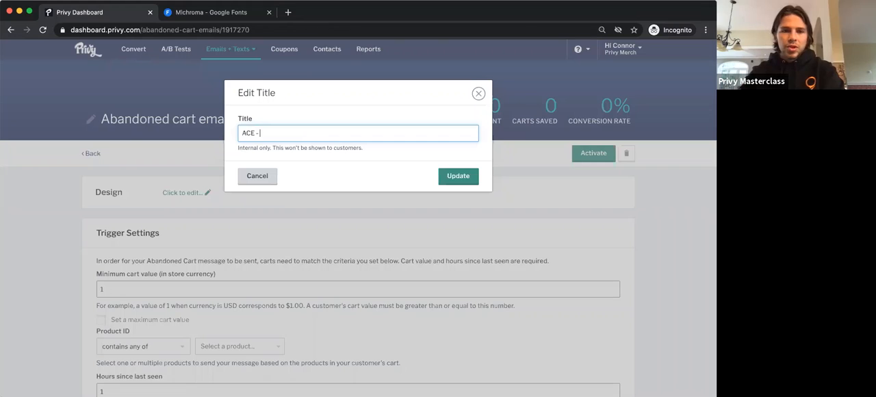
{"action": "type", "text": " 2"}
{"action": "left_click", "coordinate": [457, 176]}
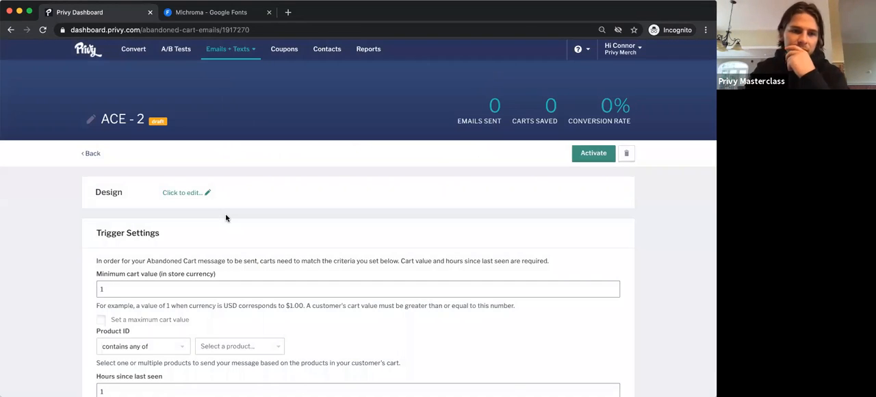
Step: Select ACE - 1 as the coupon for the ACE - 2 abandoned cart email
{"action": "scroll", "coordinate": [225, 218], "scroll_direction": "down", "scroll_amount": 5}
{"action": "left_click", "coordinate": [180, 286]}
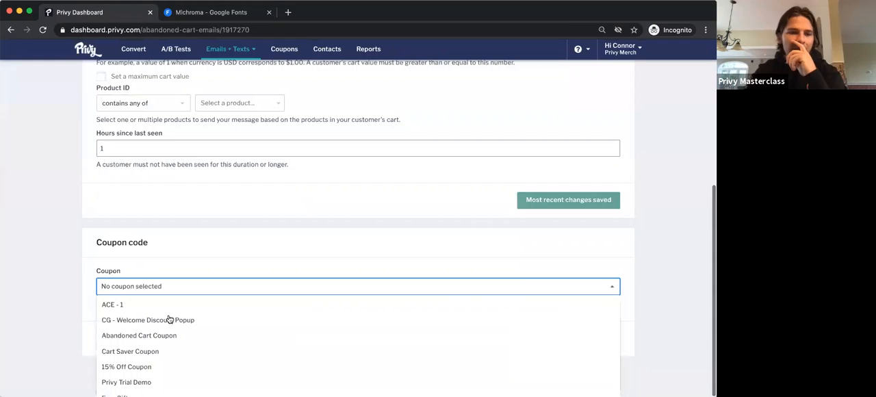
{"action": "left_click", "coordinate": [170, 306]}
{"action": "left_click", "coordinate": [180, 210]}
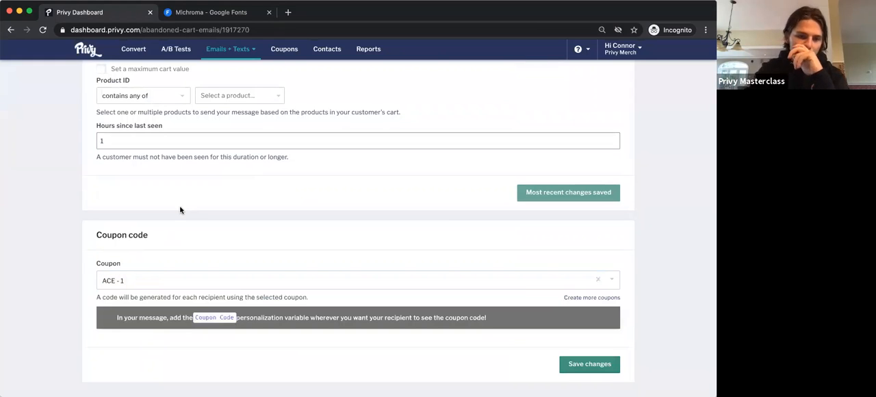
Step: Set the hours since last seen to 24 in the email's trigger settings
{"action": "scroll", "coordinate": [180, 210], "scroll_direction": "up", "scroll_amount": 5}
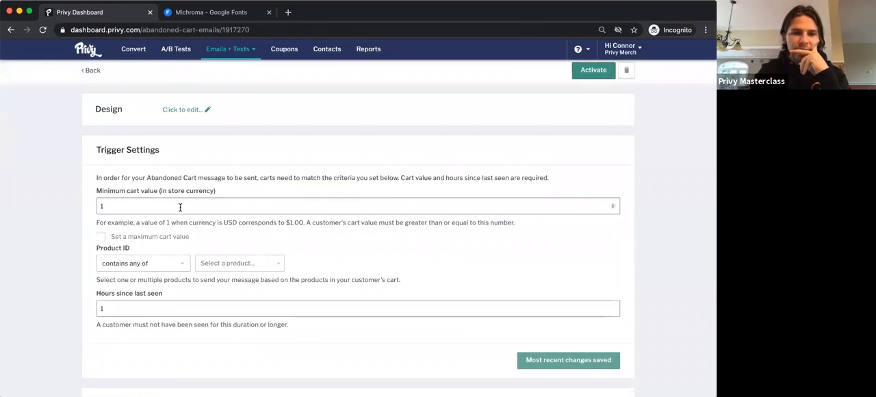
{"action": "left_click", "coordinate": [128, 311]}
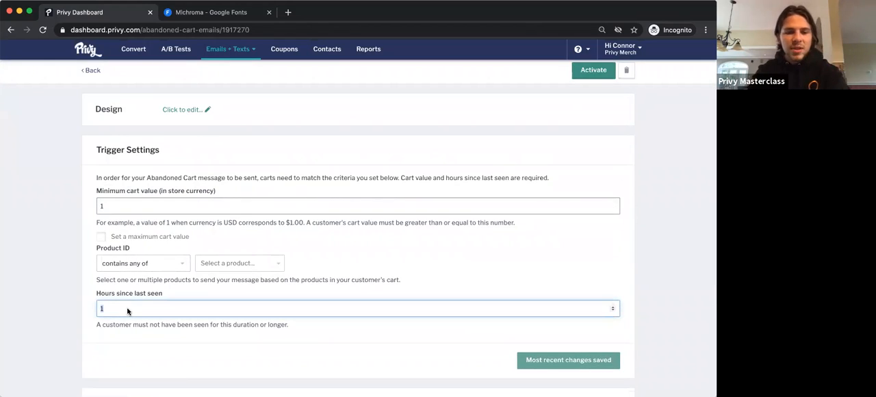
{"action": "key", "text": "BackSpace"}
{"action": "type", "text": "24"}
{"action": "left_click", "coordinate": [66, 317]}
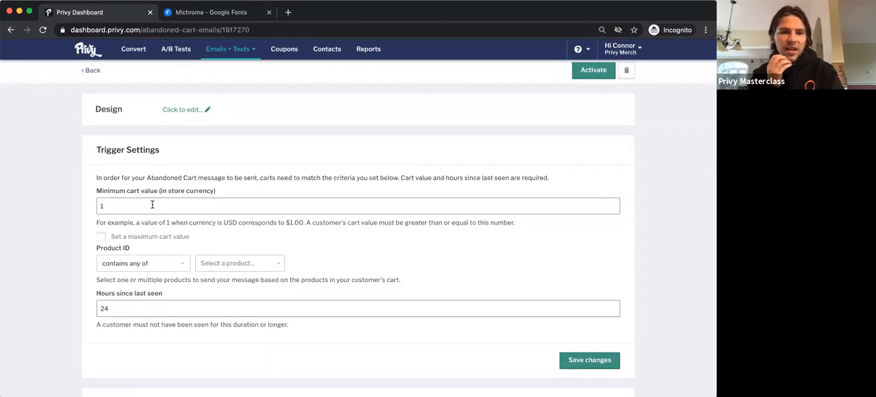
Step: Open the email's design and change the subject line to "Here's a 20% off coupon"
{"action": "left_click", "coordinate": [185, 108]}
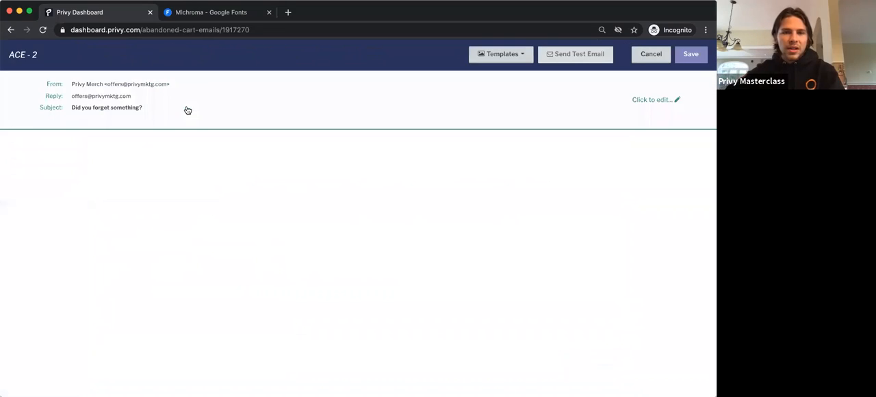
{"action": "left_click", "coordinate": [138, 109]}
{"action": "double_click", "coordinate": [223, 132]}
{"action": "triple_click", "coordinate": [224, 133]}
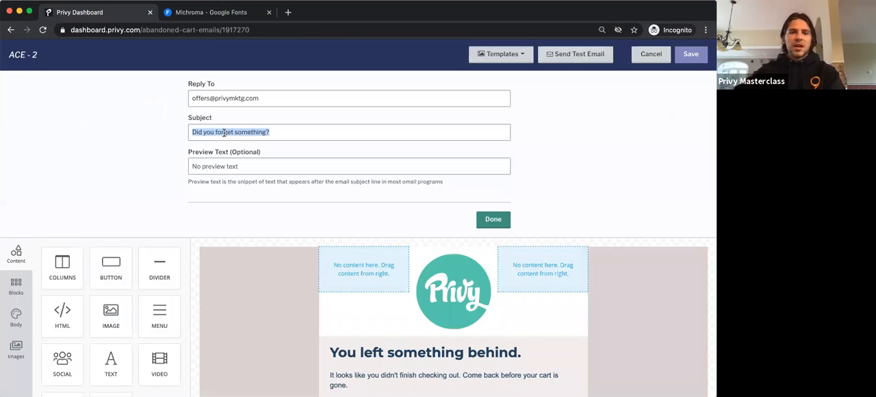
{"action": "type", "text": "Here's"}
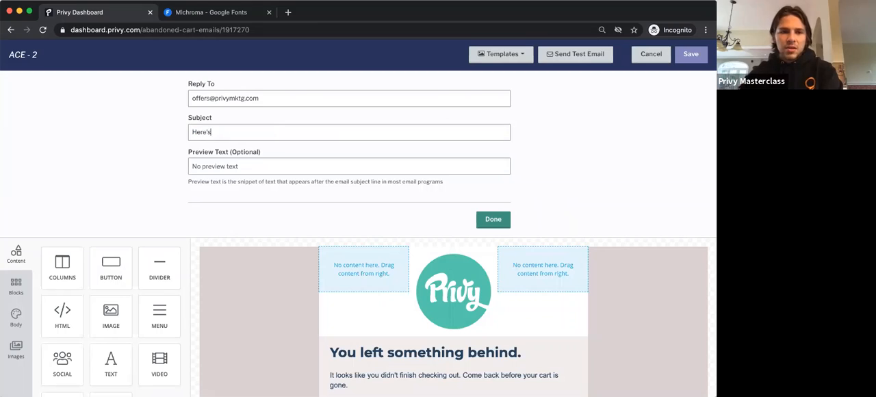
{"action": "type", "text": " a 20% off coupon"}
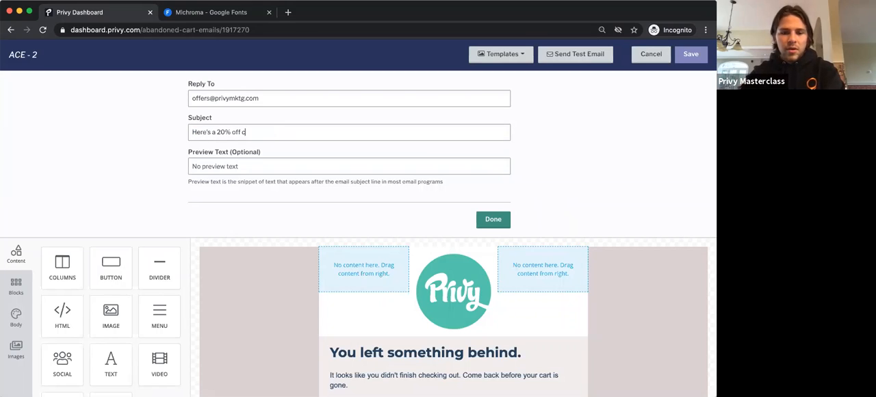
{"action": "left_click", "coordinate": [491, 220]}
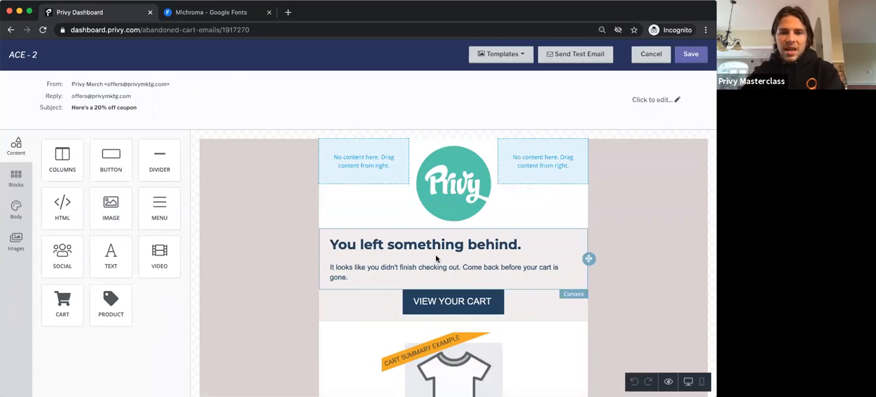
Step: Turn off auto width for the Privy logo image and set its width to 40%
{"action": "left_click", "coordinate": [461, 201]}
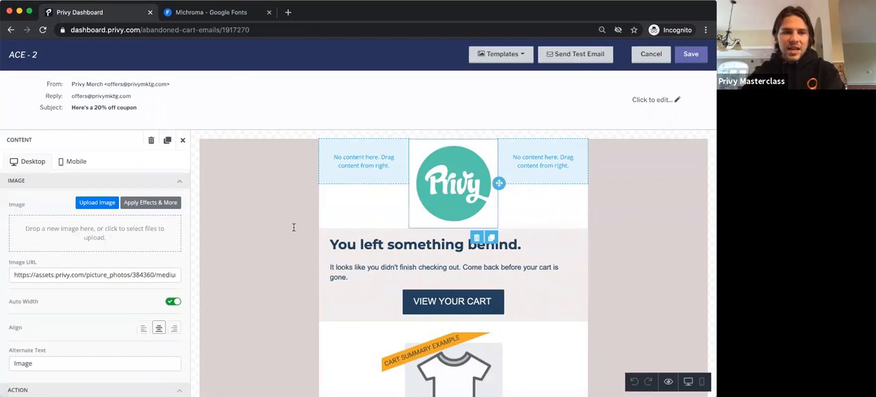
{"action": "left_click", "coordinate": [175, 301]}
{"action": "left_click_drag", "start_coordinate": [158, 317], "coordinate": [67, 318]}
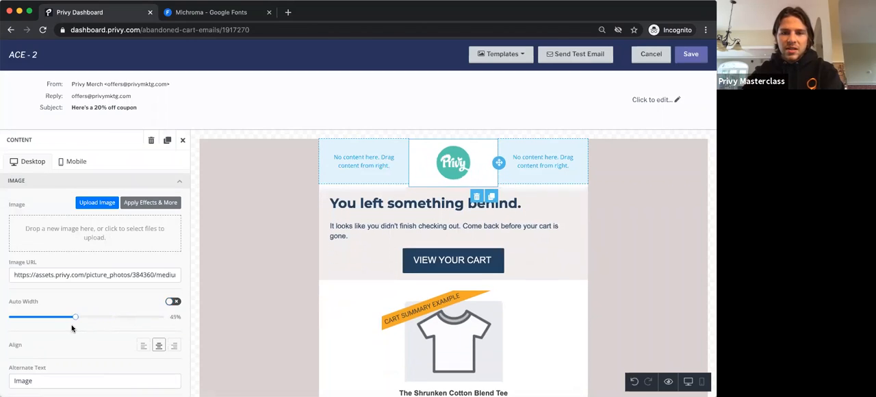
Step: Replace the "You left something behind." headline with the copied coupon message offering 20% off within 48 hours and containing {{ coupon_code }}
{"action": "left_click", "coordinate": [366, 212]}
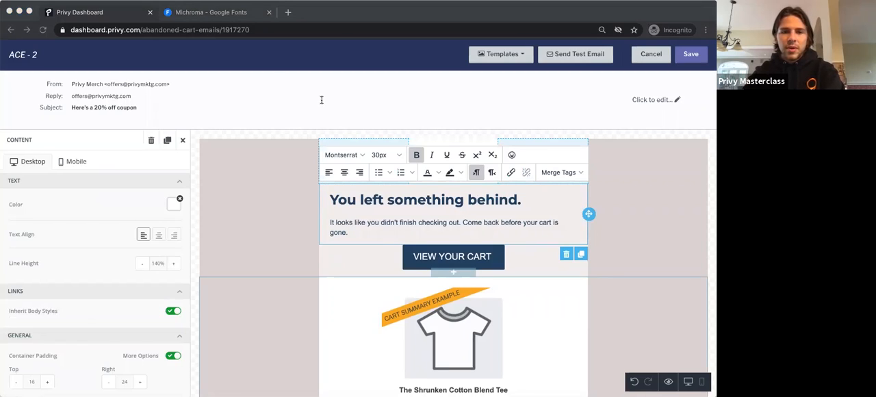
{"action": "left_click", "coordinate": [356, 203]}
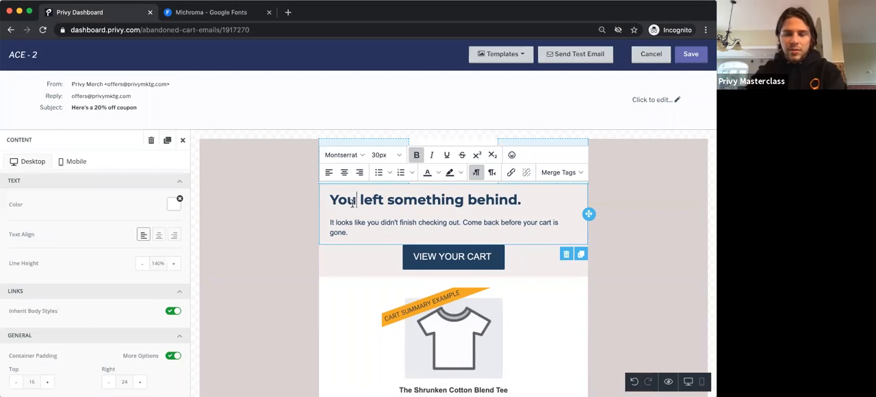
{"action": "triple_click", "coordinate": [353, 203]}
{"action": "key", "text": "super+v"}
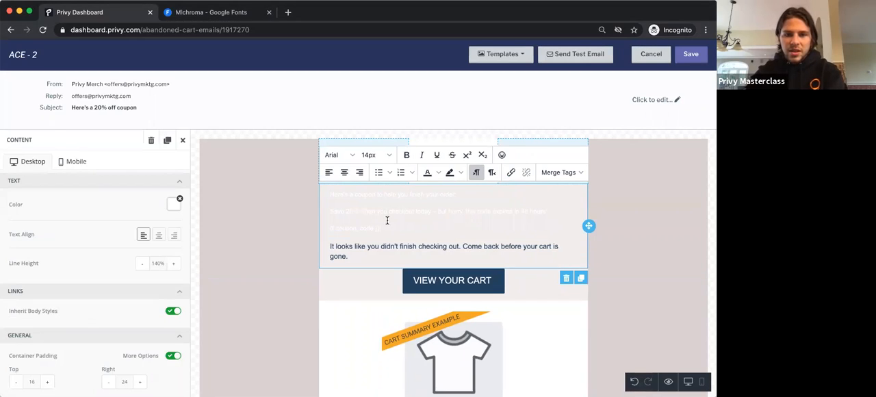
Step: Make all of the pasted coupon message black and set its font size to 22px
{"action": "left_click_drag", "start_coordinate": [394, 229], "coordinate": [326, 195]}
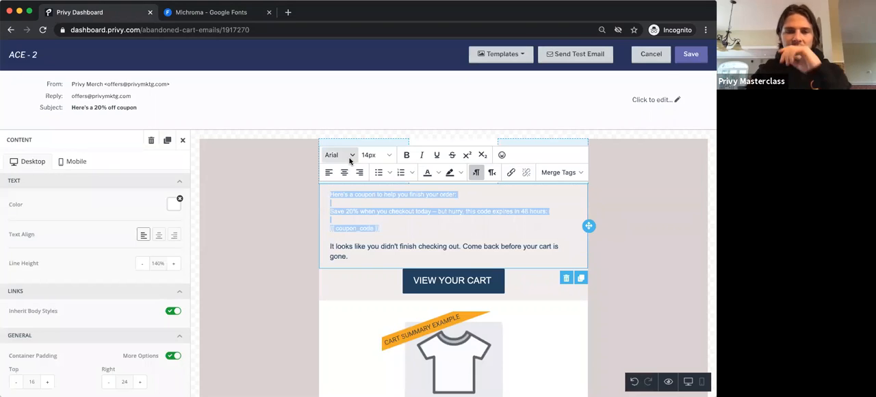
{"action": "left_click", "coordinate": [439, 174]}
{"action": "left_click", "coordinate": [426, 239]}
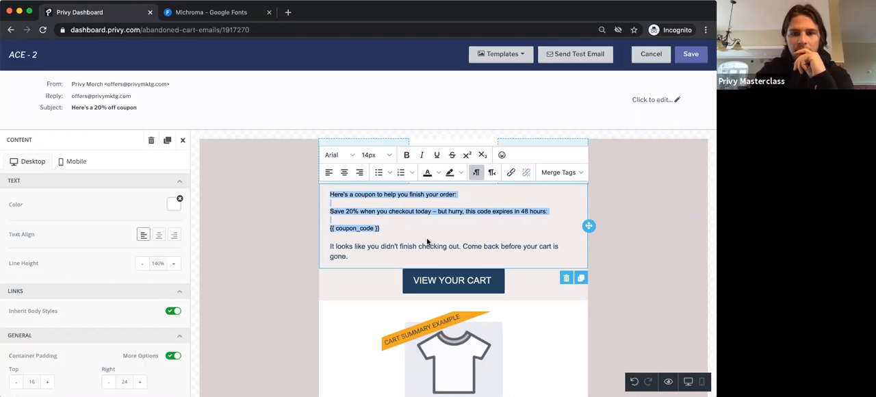
{"action": "left_click", "coordinate": [386, 155]}
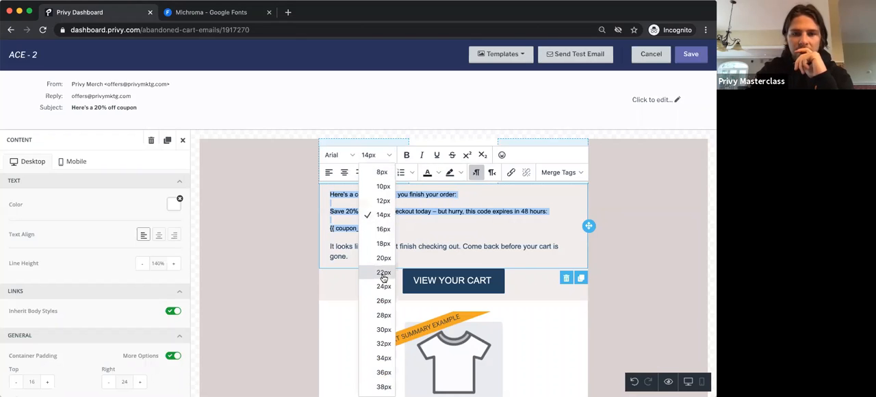
{"action": "left_click", "coordinate": [383, 276]}
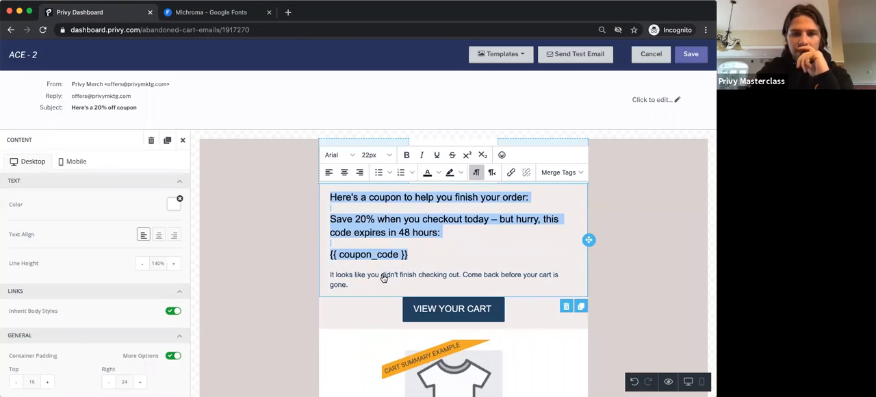
Step: Make the line "Here's a coupon to help you finish your order:" bold, centred and 24px
{"action": "triple_click", "coordinate": [407, 197]}
{"action": "left_click", "coordinate": [407, 154]}
{"action": "left_click", "coordinate": [344, 172]}
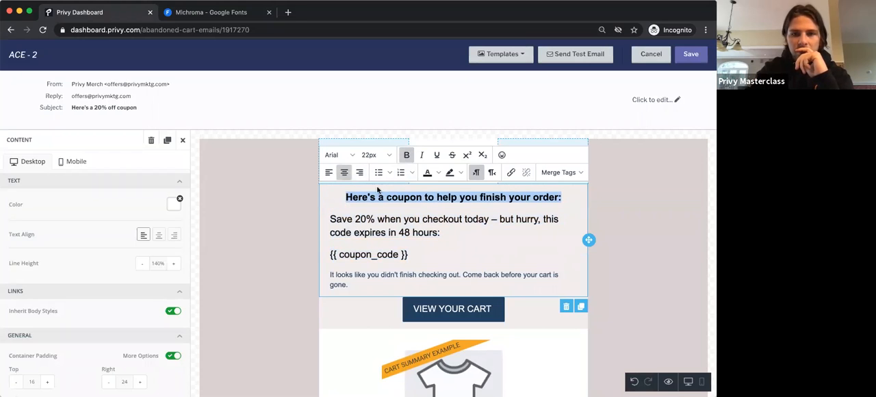
{"action": "left_click", "coordinate": [373, 154]}
{"action": "left_click", "coordinate": [375, 299]}
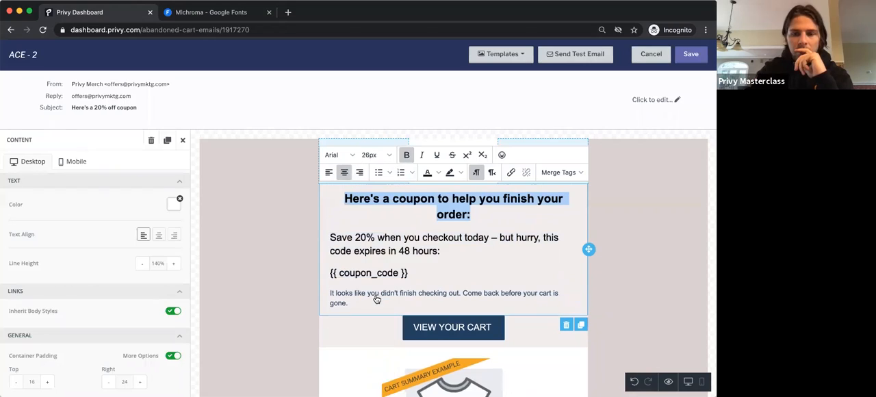
{"action": "left_click", "coordinate": [374, 159]}
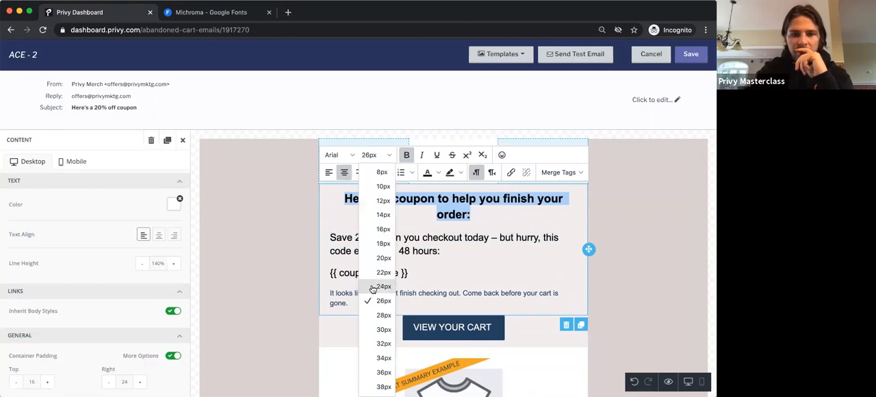
{"action": "left_click", "coordinate": [375, 286]}
Step: Delete the original paragraph "It looks like you didn't finish checking out..." and the empty line it leaves under the coupon code
{"action": "left_click_drag", "start_coordinate": [403, 247], "coordinate": [340, 200]}
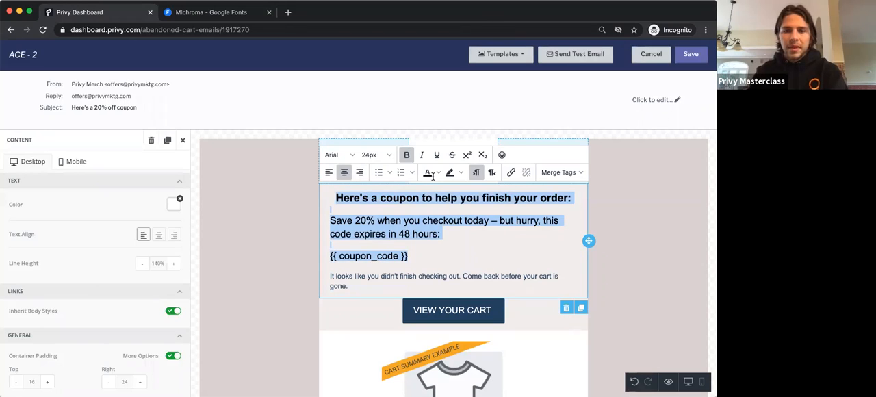
{"action": "left_click", "coordinate": [473, 204]}
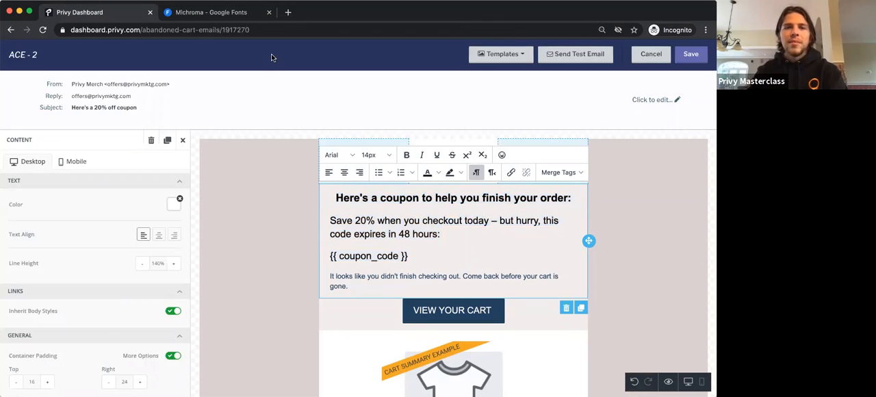
{"action": "triple_click", "coordinate": [352, 280]}
{"action": "key", "text": "BackSpace"}
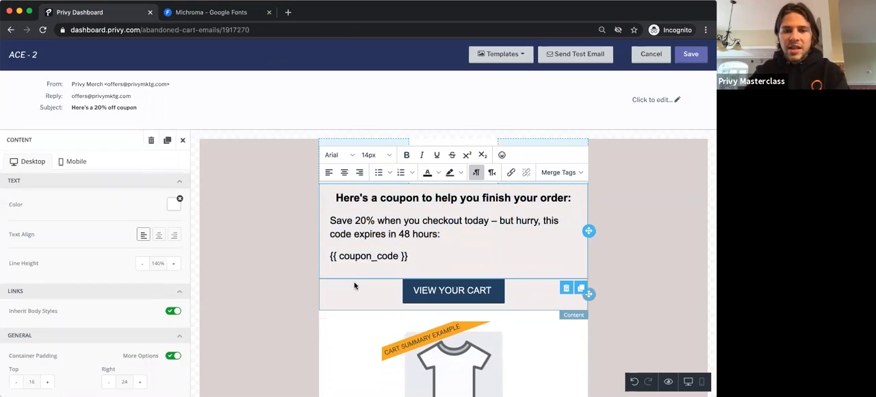
{"action": "key", "text": "BackSpace"}
Step: Centre the {{ coupon_code }} line and the "Save 20% when you checkout today" sentence
{"action": "left_click_drag", "start_coordinate": [422, 252], "coordinate": [327, 255]}
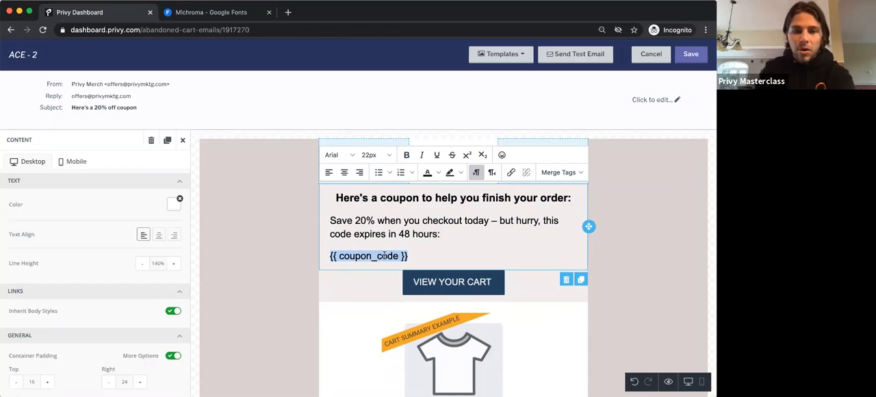
{"action": "left_click", "coordinate": [344, 172]}
{"action": "left_click", "coordinate": [429, 247]}
{"action": "left_click_drag", "start_coordinate": [448, 235], "coordinate": [322, 221]}
{"action": "left_click", "coordinate": [344, 172]}
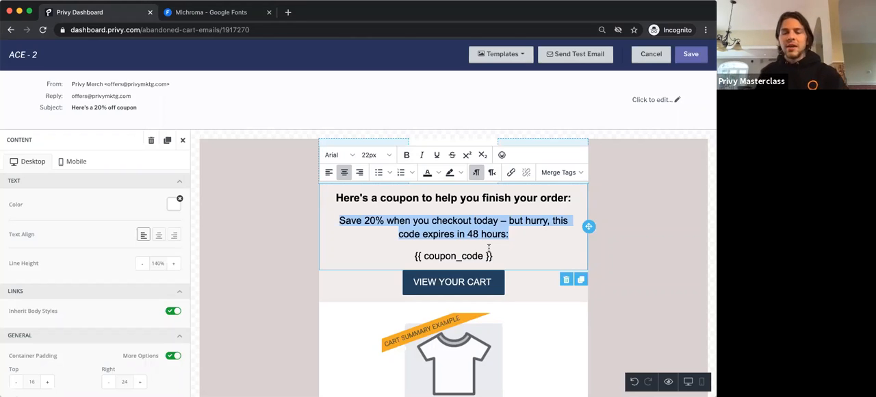
{"action": "left_click", "coordinate": [606, 298]}
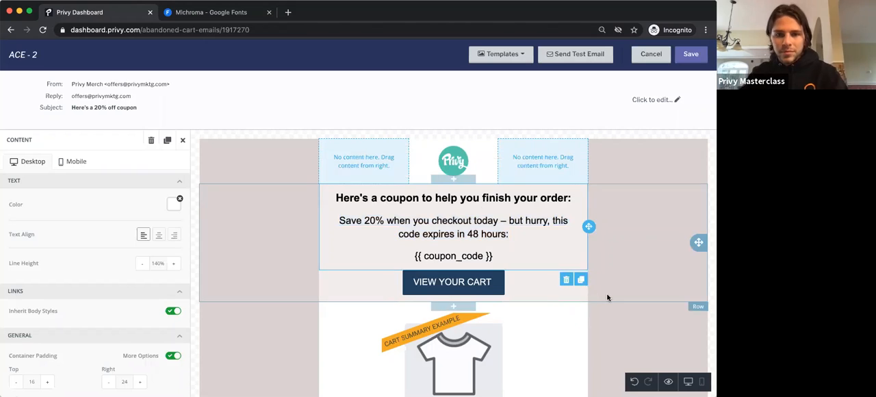
Step: Add a text block below the CHECKOUT NOW button and paste in the copied message inviting customers to reply with product questions
{"action": "scroll", "coordinate": [416, 226], "scroll_direction": "down", "scroll_amount": 10}
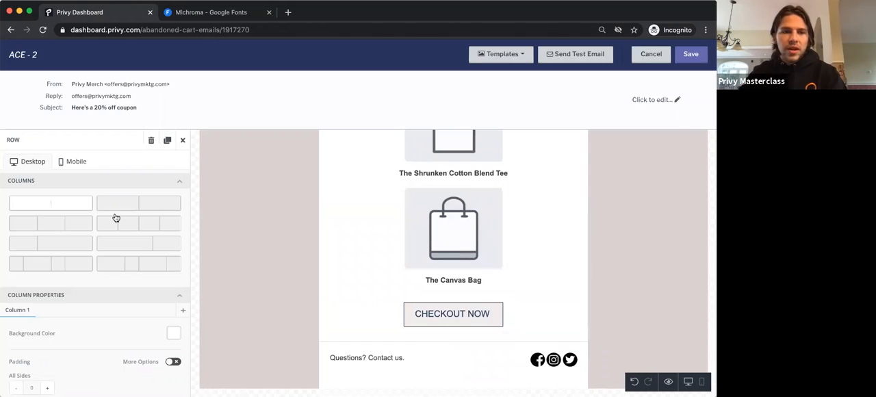
{"action": "left_click", "coordinate": [183, 139]}
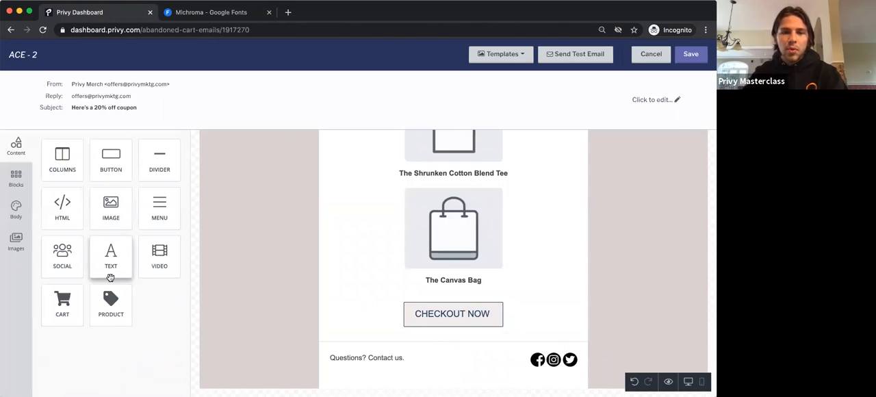
{"action": "left_click_drag", "start_coordinate": [109, 274], "coordinate": [434, 336]}
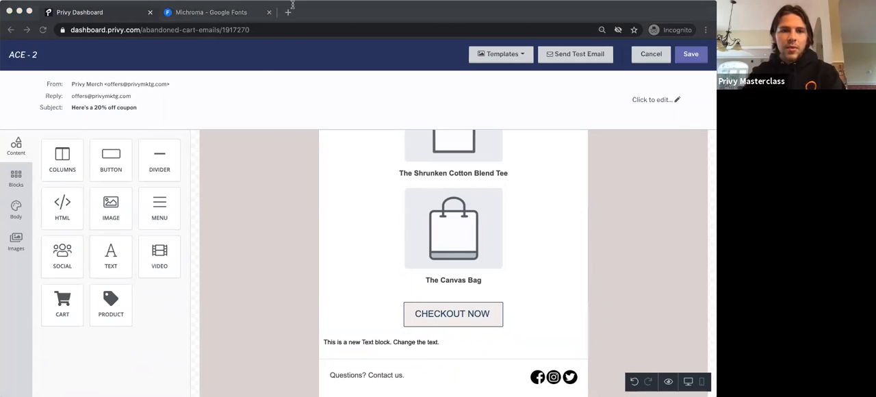
{"action": "left_click", "coordinate": [381, 340]}
{"action": "type", "text": "Have any questions on our products? Feel free to reply to this email and we will answer anything for you!"}
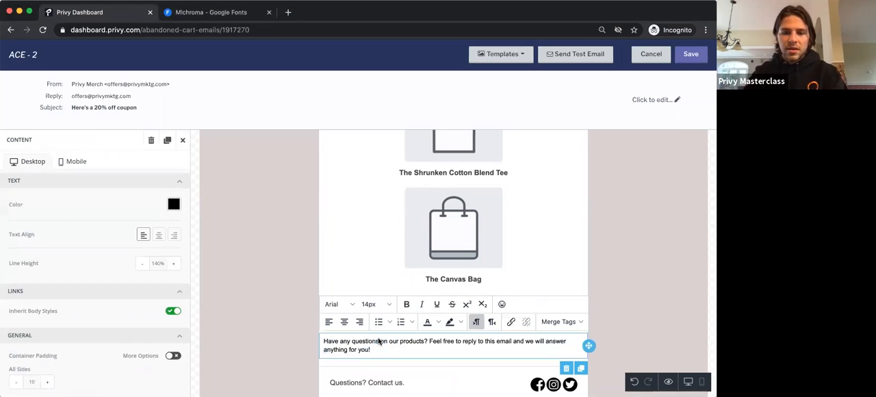
Step: Format the "Have any questions on our products?" message as 22px, centred and bold
{"action": "triple_click", "coordinate": [379, 341]}
{"action": "left_click", "coordinate": [379, 304]}
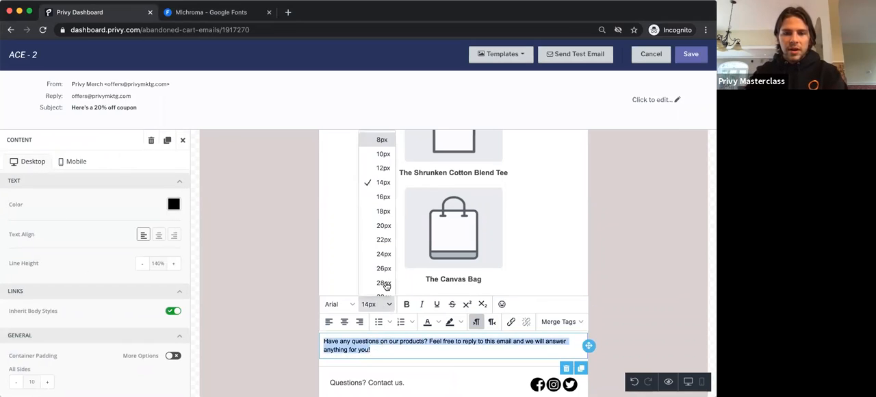
{"action": "left_click", "coordinate": [375, 231]}
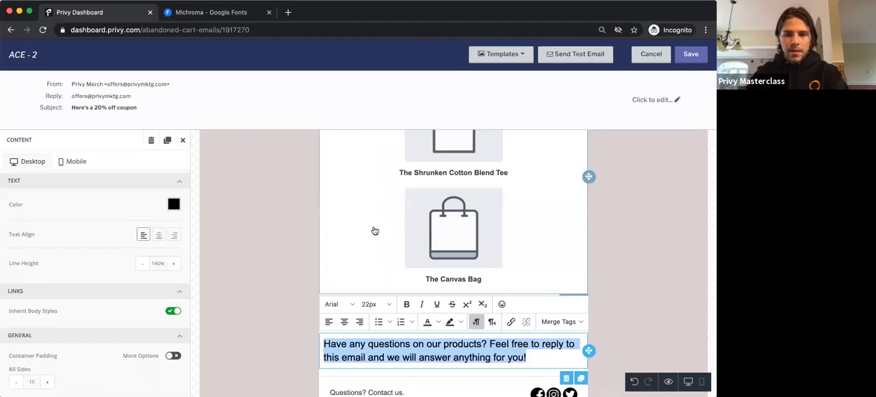
{"action": "left_click", "coordinate": [350, 326]}
{"action": "left_click", "coordinate": [405, 304]}
{"action": "left_click", "coordinate": [279, 318]}
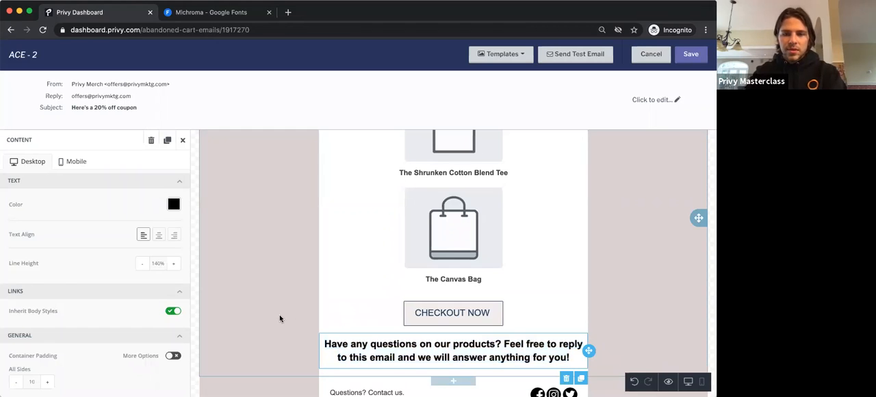
Step: Make the {{ coupon_code }} line above the VIEW YOUR CART button bold and set its font size to 28px
{"action": "left_click", "coordinate": [279, 318]}
{"action": "scroll", "coordinate": [279, 318], "scroll_direction": "up", "scroll_amount": 5}
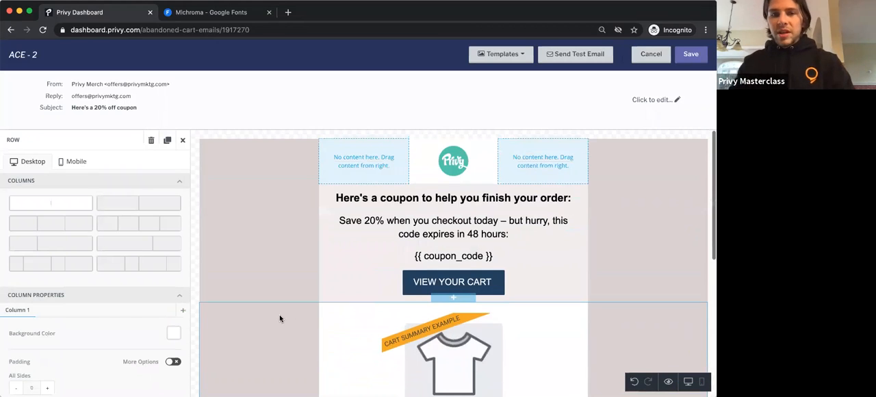
{"action": "left_click", "coordinate": [336, 283]}
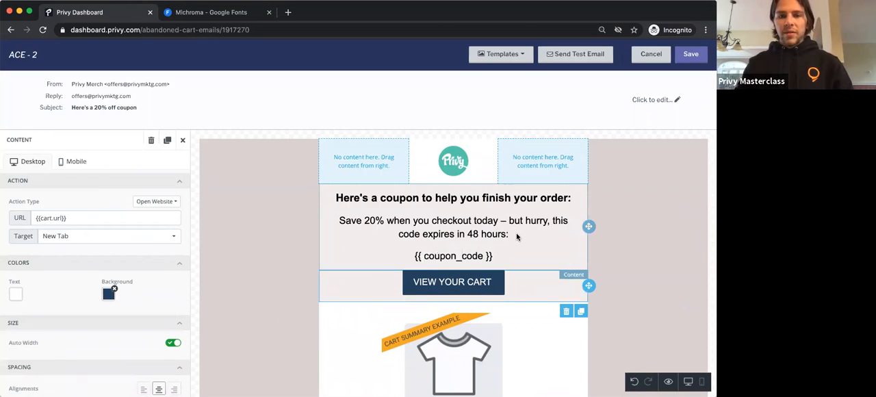
{"action": "left_click", "coordinate": [476, 255]}
{"action": "double_click", "coordinate": [475, 255]}
{"action": "triple_click", "coordinate": [476, 255]}
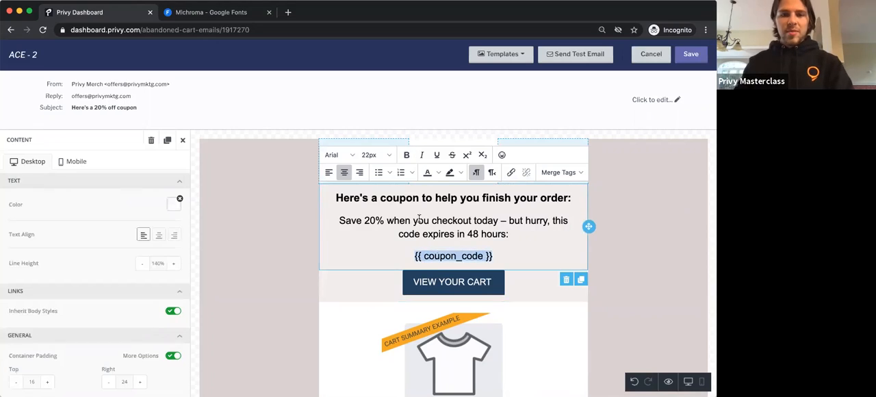
{"action": "left_click", "coordinate": [406, 154]}
{"action": "left_click", "coordinate": [382, 155]}
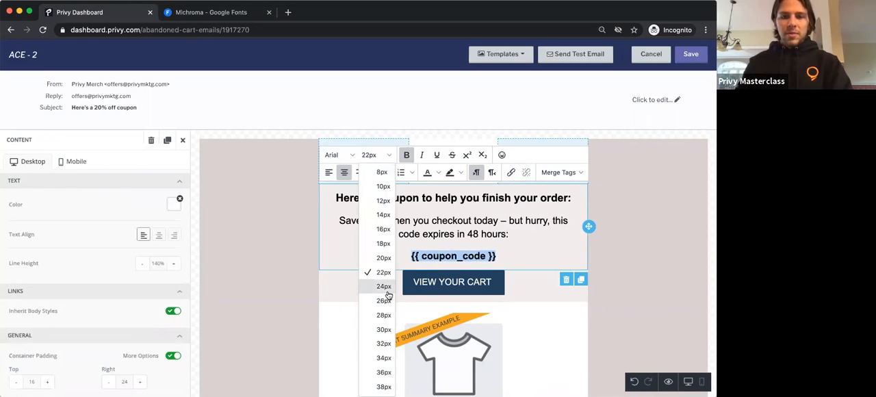
{"action": "left_click", "coordinate": [387, 290]}
{"action": "left_click", "coordinate": [375, 154]}
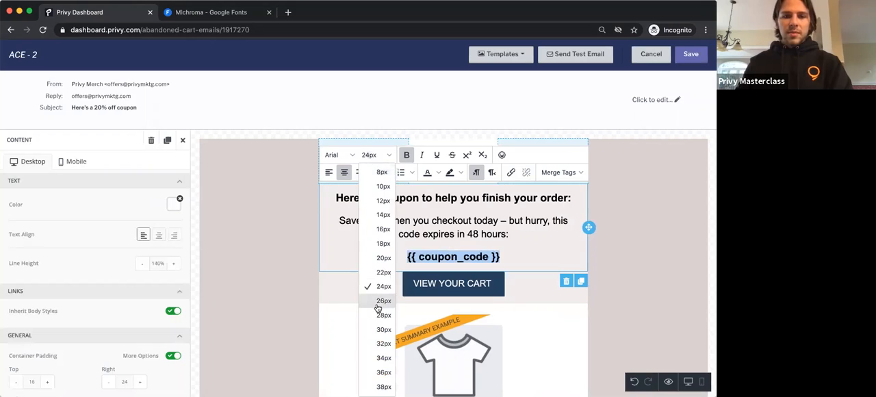
{"action": "left_click", "coordinate": [383, 315]}
{"action": "left_click", "coordinate": [629, 312]}
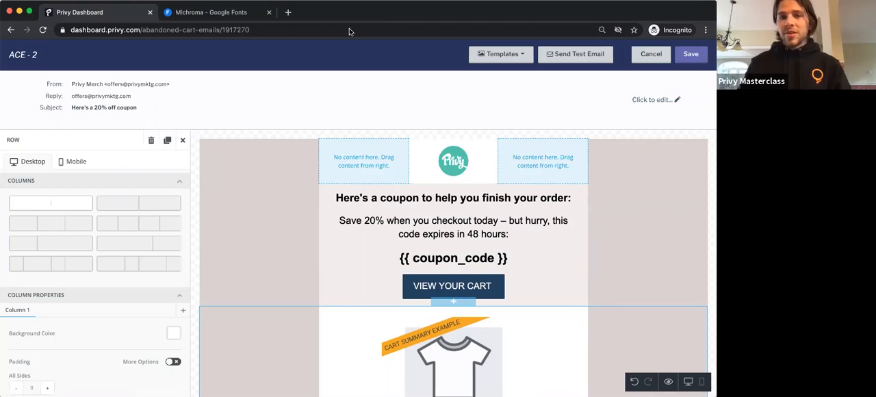
Step: Save the ACE - 2 email design and review its trigger settings
{"action": "left_click", "coordinate": [689, 57]}
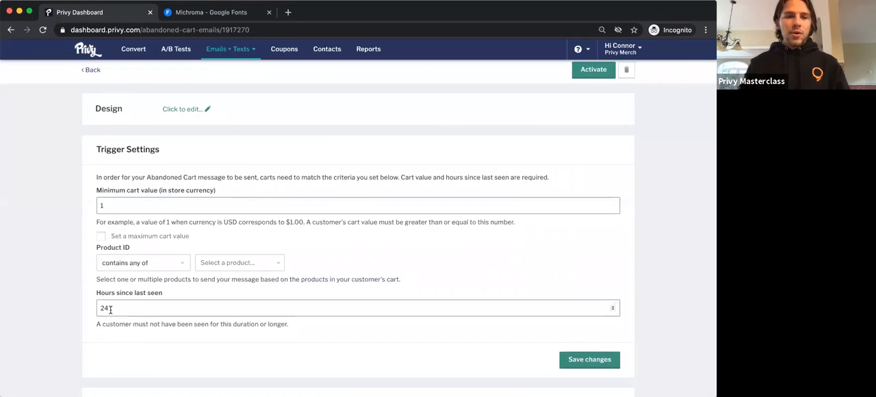
{"action": "scroll", "coordinate": [113, 314], "scroll_direction": "down", "scroll_amount": 3}
{"action": "scroll", "coordinate": [121, 342], "scroll_direction": "up", "scroll_amount": 5}
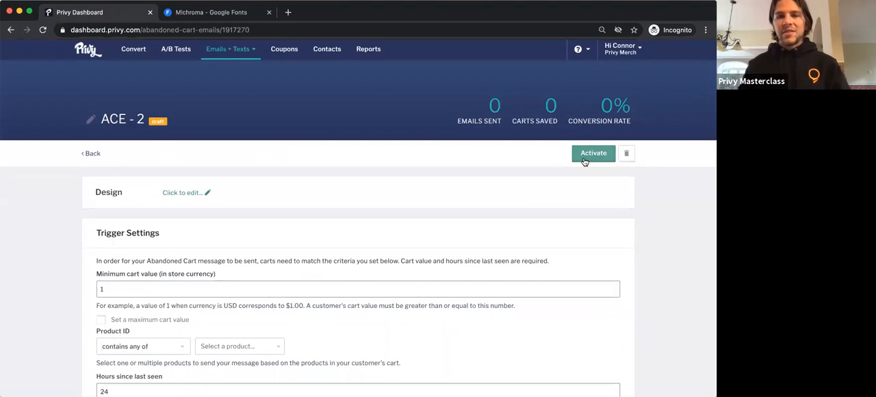
Step: Duplicate the ACE - 2 email from the abandoned cart messages list and rename the copy as ACE - 3
{"action": "left_click", "coordinate": [89, 154]}
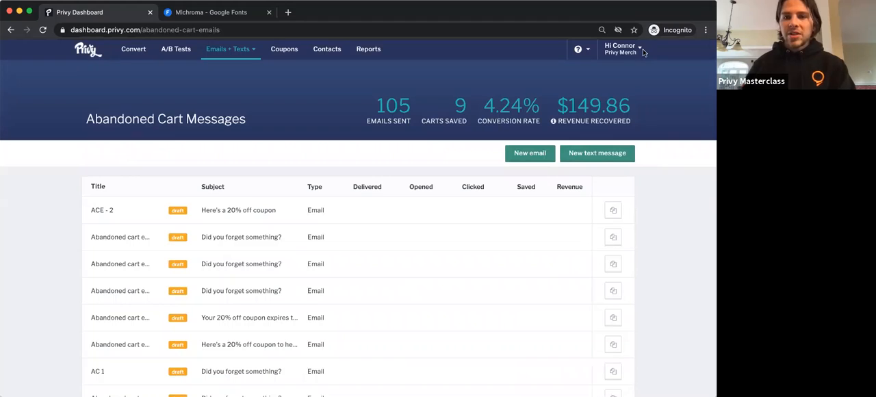
{"action": "left_click", "coordinate": [612, 210]}
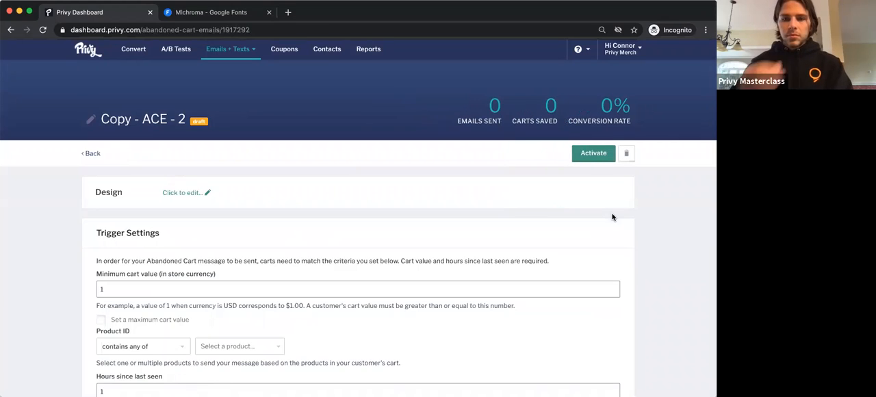
{"action": "left_click", "coordinate": [93, 119]}
{"action": "triple_click", "coordinate": [247, 125]}
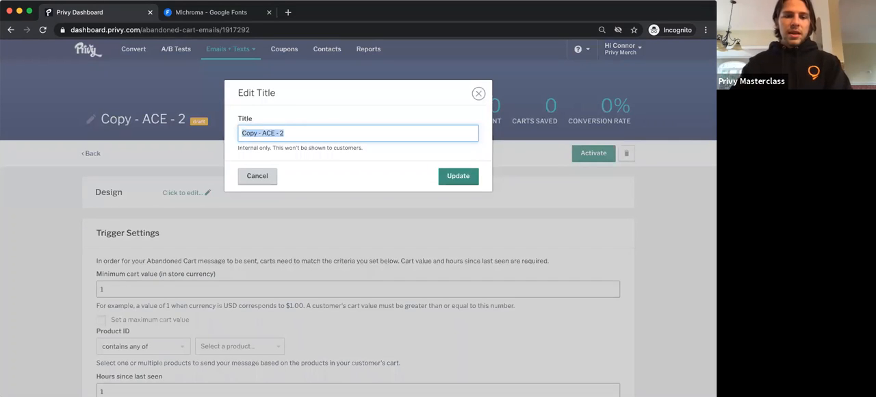
{"action": "type", "text": "ACE - 3"}
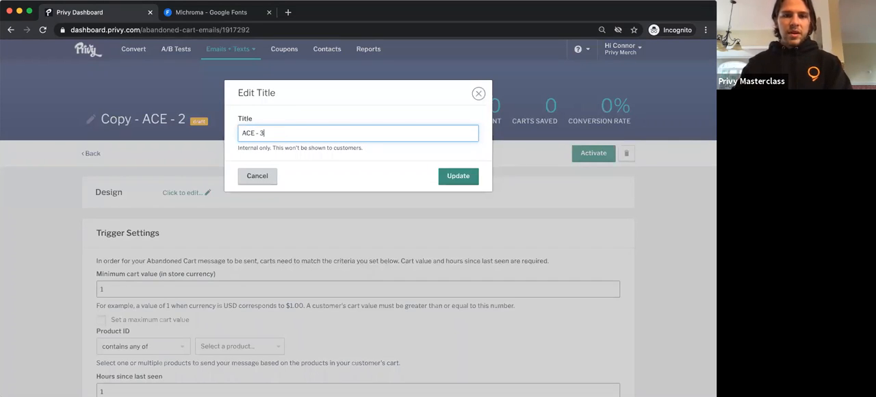
{"action": "left_click", "coordinate": [458, 175]}
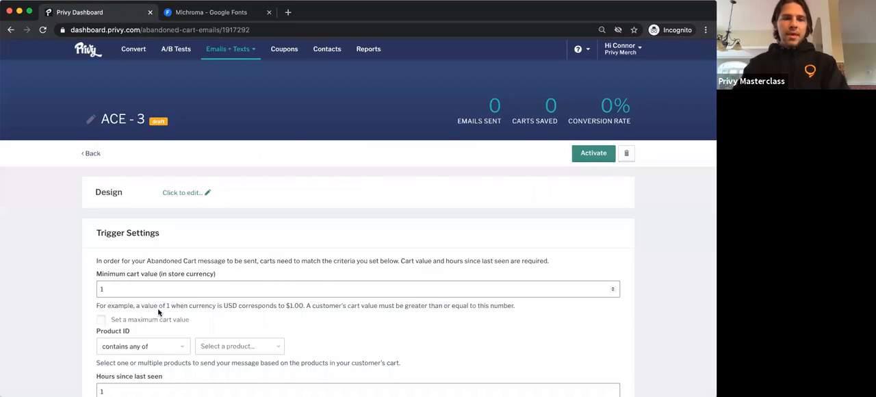
Step: Set the hours since last seen to 48 in the trigger settings of ACE - 3
{"action": "scroll", "coordinate": [158, 312], "scroll_direction": "down", "scroll_amount": 3}
{"action": "left_click", "coordinate": [140, 305]}
{"action": "key", "text": "BackSpace"}
{"action": "type", "text": "4"}
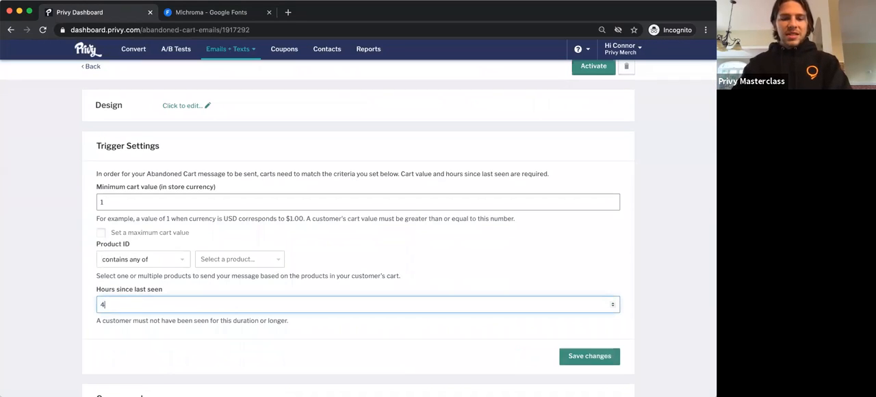
{"action": "type", "text": "8"}
{"action": "left_click", "coordinate": [79, 319]}
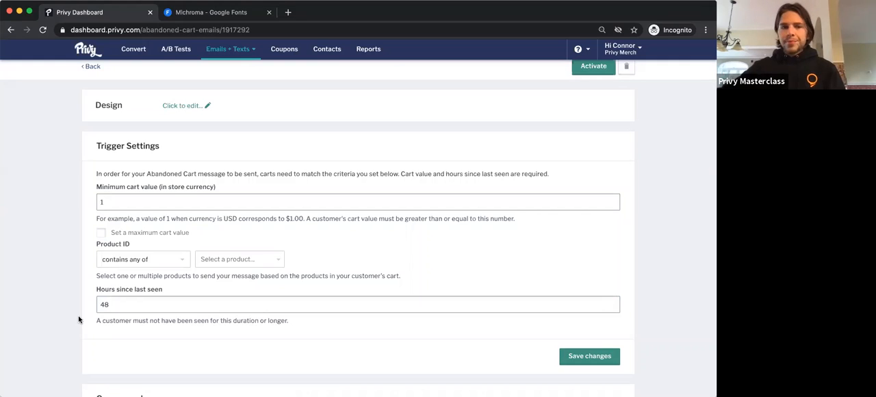
Step: Choose ACE - 1 as the coupon for the ACE - 3 email
{"action": "scroll", "coordinate": [79, 319], "scroll_direction": "down", "scroll_amount": 4}
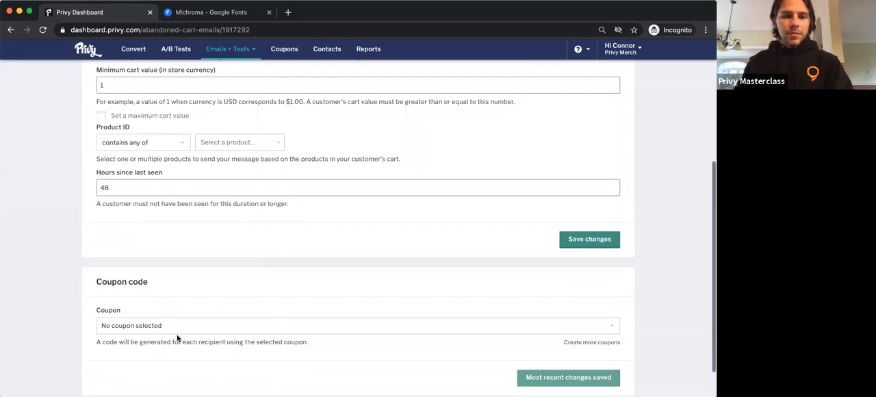
{"action": "left_click", "coordinate": [176, 325]}
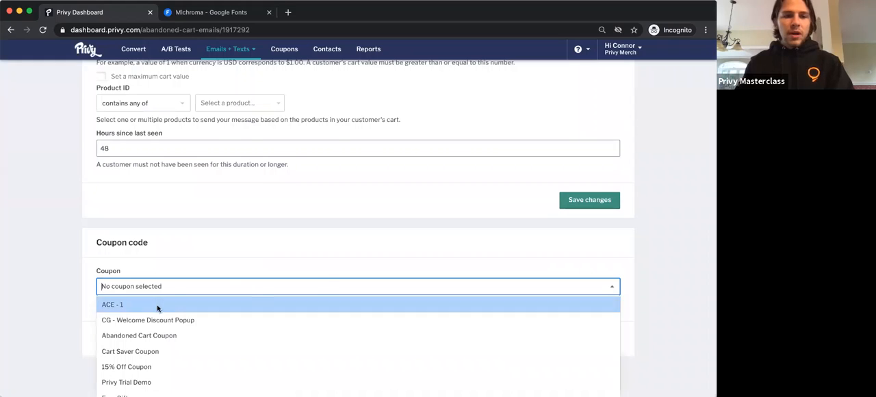
{"action": "left_click", "coordinate": [130, 303]}
{"action": "scroll", "coordinate": [188, 258], "scroll_direction": "down", "scroll_amount": 1}
{"action": "left_click", "coordinate": [188, 257]}
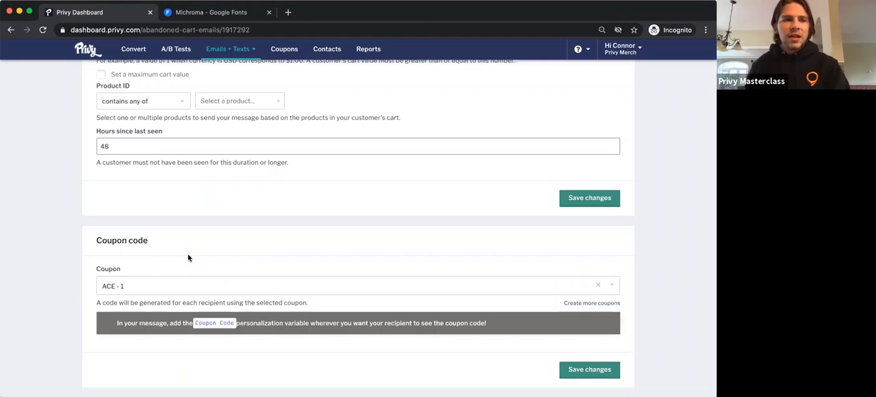
Step: Open the ACE - 3 email design and change the subject to "Your 20% off coupon expires in 24 hours"
{"action": "scroll", "coordinate": [188, 258], "scroll_direction": "up", "scroll_amount": 3}
{"action": "scroll", "coordinate": [188, 257], "scroll_direction": "up", "scroll_amount": 2}
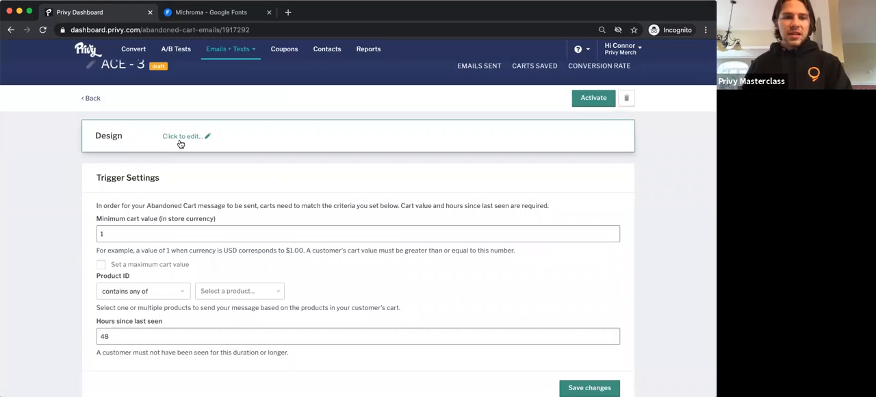
{"action": "left_click", "coordinate": [179, 141]}
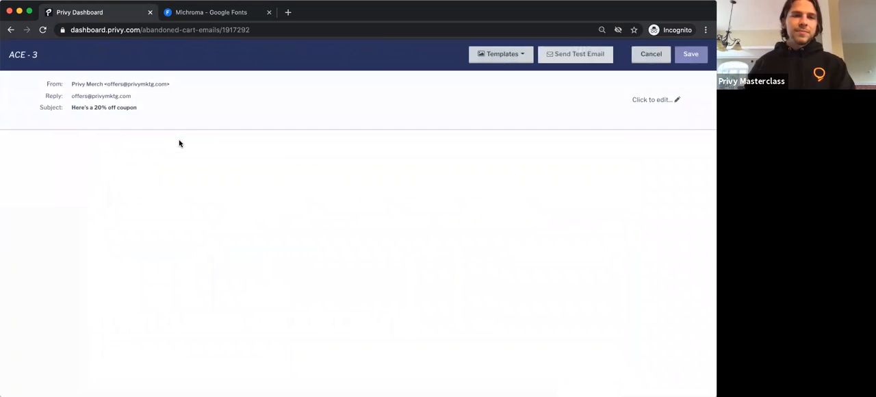
{"action": "left_click", "coordinate": [102, 109]}
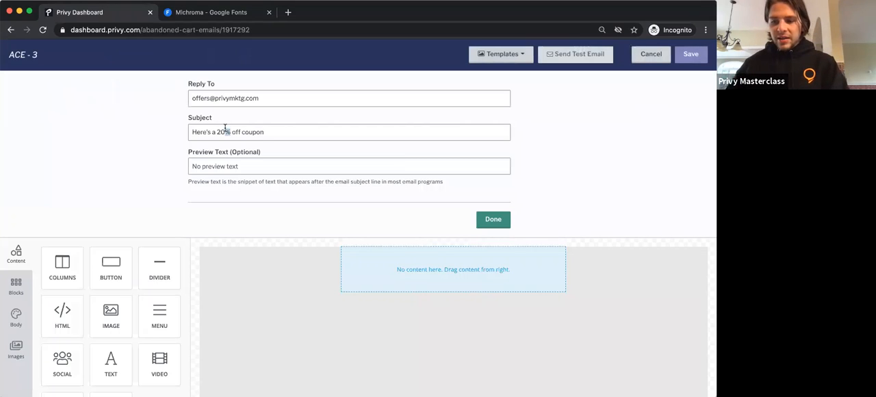
{"action": "triple_click", "coordinate": [225, 130]}
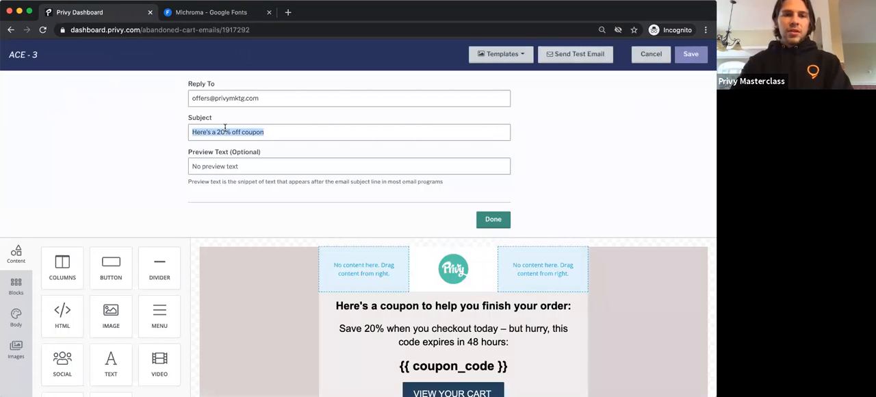
{"action": "type", "text": "Your 20"}
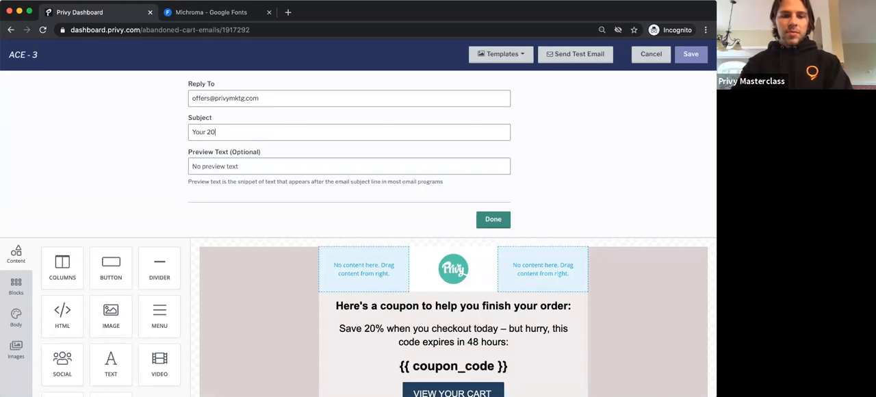
{"action": "type", "text": "% off coupon"}
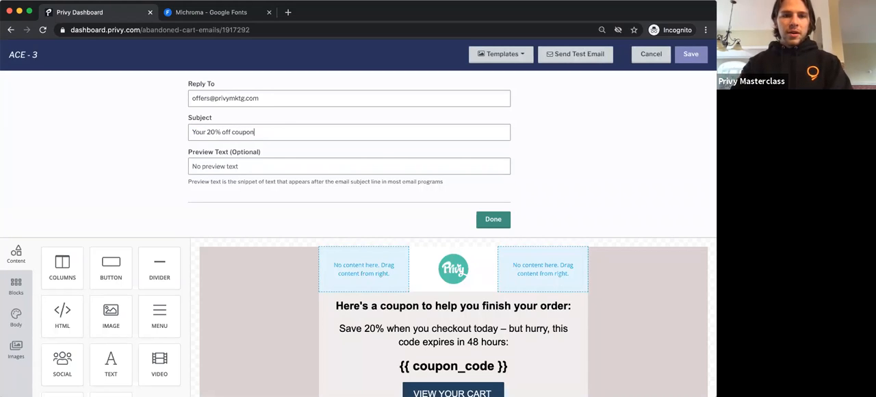
{"action": "type", "text": " expires ion"}
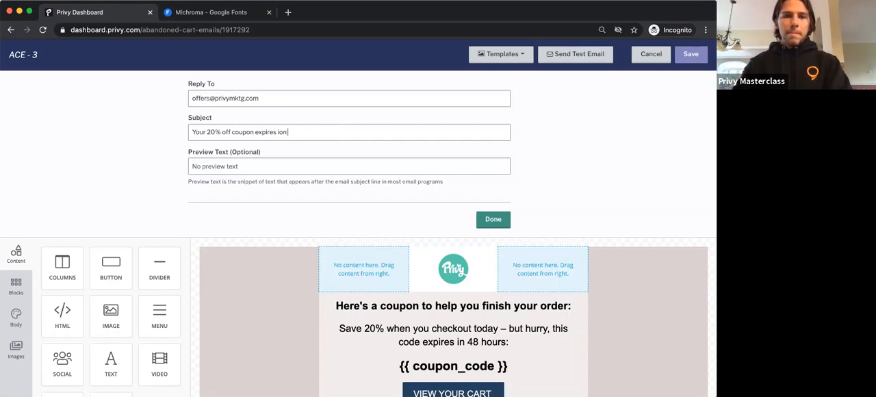
{"action": "key", "text": "BackSpace"}
{"action": "key", "text": "BackSpace"}
{"action": "type", "text": "n 24 hours"}
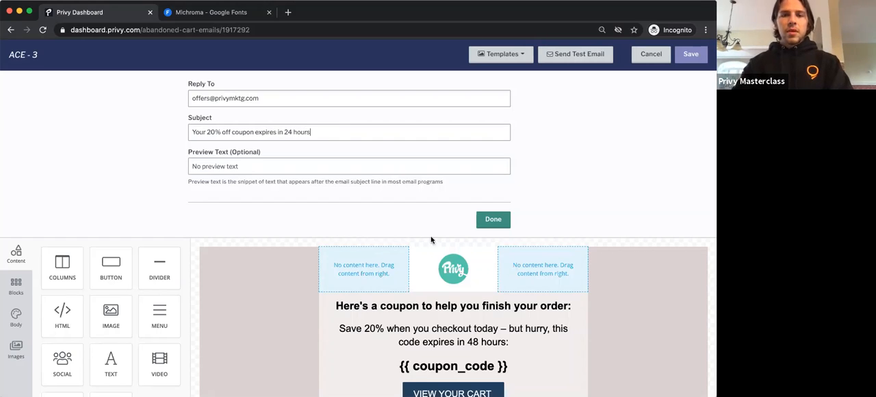
{"action": "left_click", "coordinate": [491, 220]}
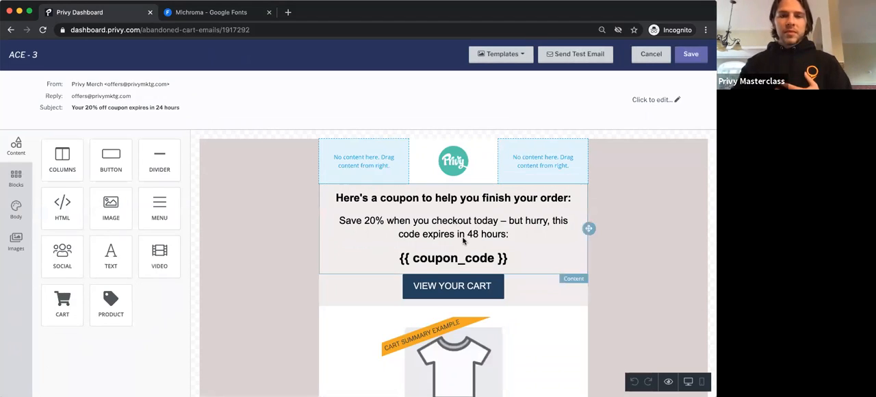
Step: Copy the subject line text "Your 20% off coupon expires in 24 hours" and close the email details
{"action": "left_click", "coordinate": [430, 201]}
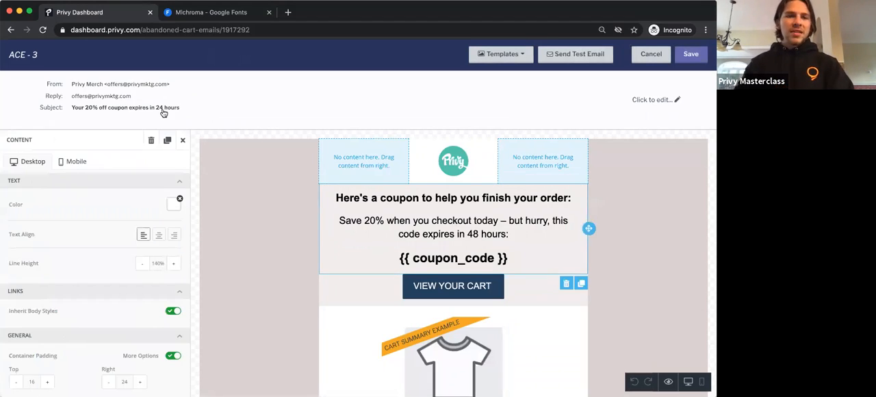
{"action": "left_click", "coordinate": [230, 123]}
{"action": "triple_click", "coordinate": [291, 132]}
{"action": "key", "text": "super+c"}
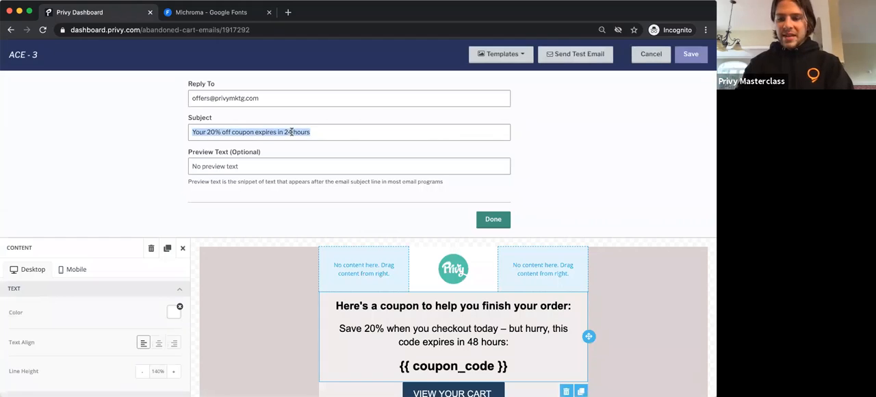
{"action": "left_click", "coordinate": [358, 290]}
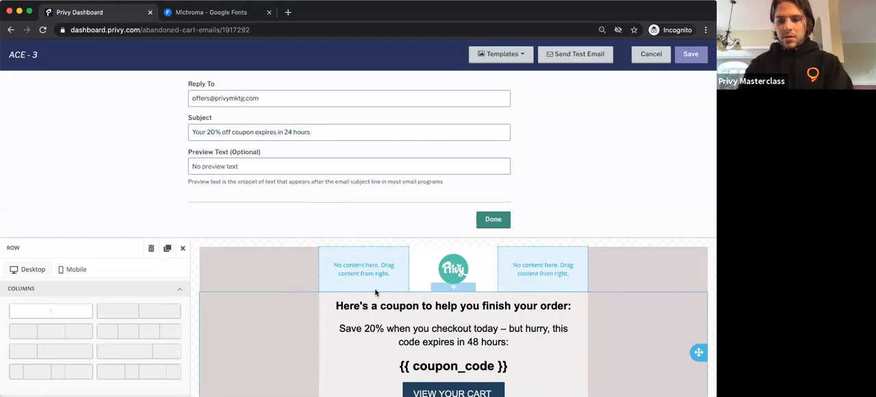
{"action": "left_click", "coordinate": [503, 221]}
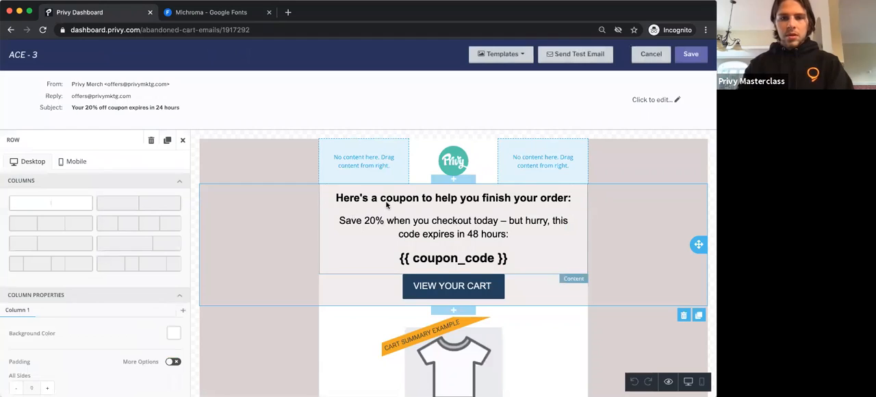
Step: Try to replace the whole heading "Here's a coupon to help you finish your order:" with the copied subject text
{"action": "left_click", "coordinate": [391, 202]}
{"action": "triple_click", "coordinate": [400, 198]}
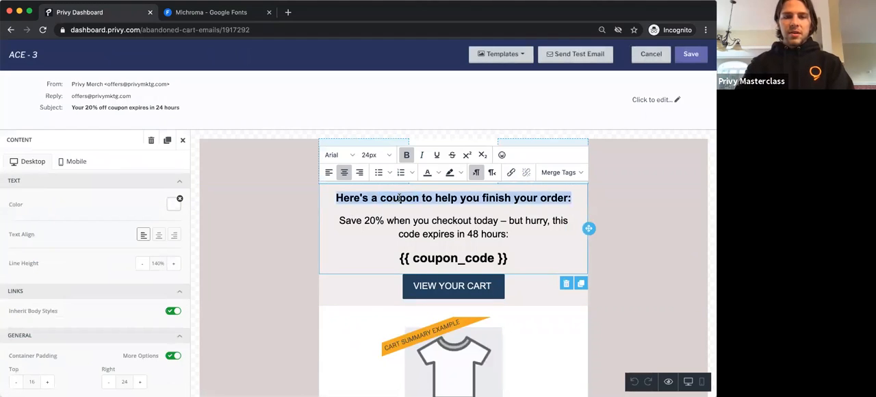
{"action": "key", "text": "super+v"}
{"action": "key", "text": "super+z"}
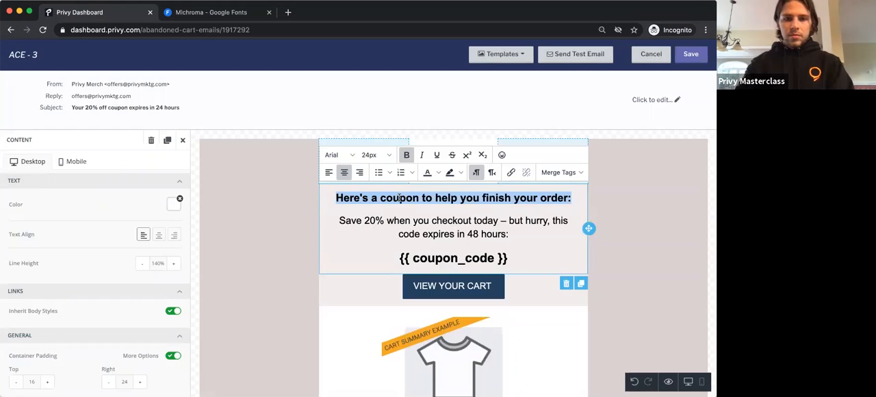
Step: Replace the email heading with the copied subject text so it reads "Your 20% off coupon expires in 24 hours:"
{"action": "double_click", "coordinate": [400, 198]}
{"action": "key", "text": "super+shift+v"}
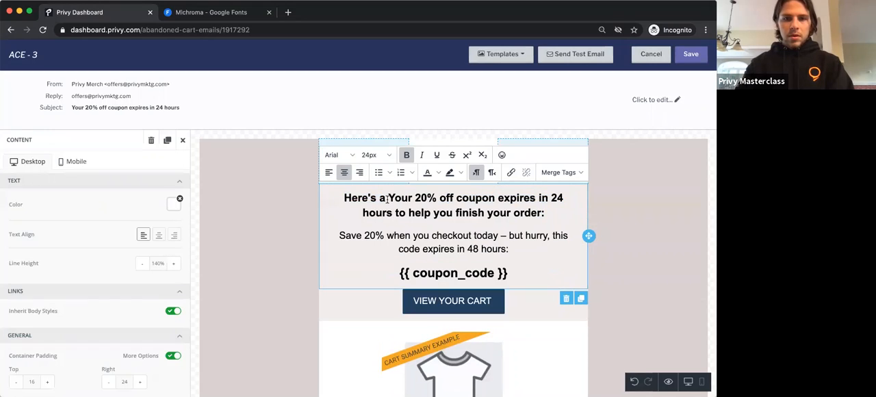
{"action": "left_click_drag", "start_coordinate": [387, 198], "coordinate": [336, 199]}
{"action": "type", "text": "="}
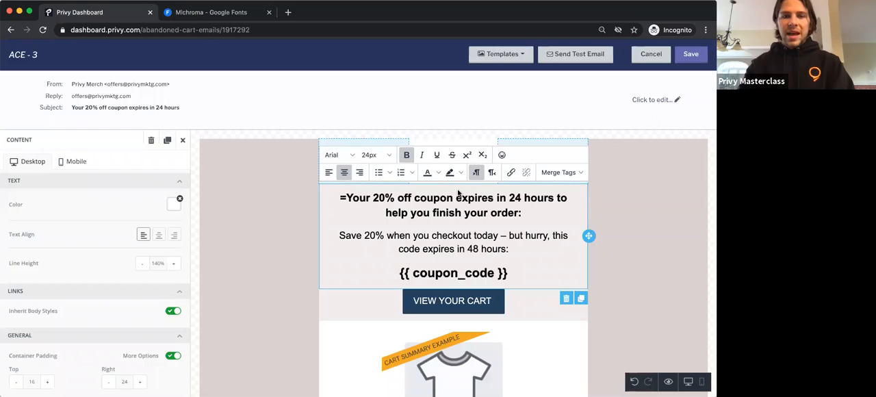
{"action": "key", "text": "BackSpace"}
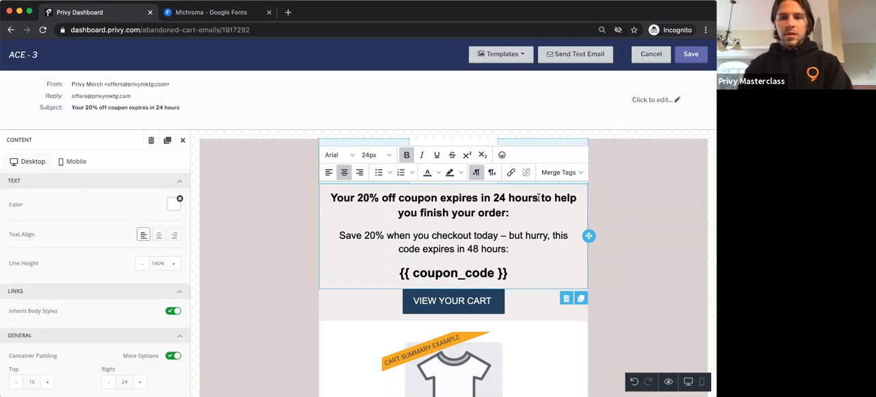
{"action": "left_click_drag", "start_coordinate": [538, 198], "coordinate": [535, 207]}
{"action": "type", "text": ":"}
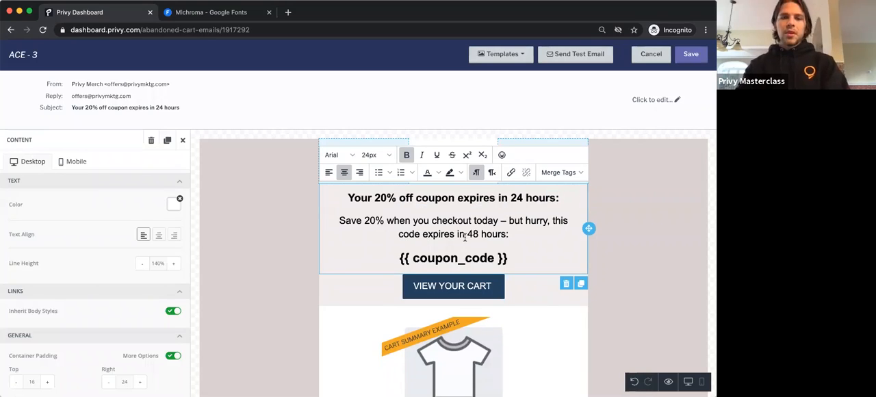
Step: Shorten the text below the heading to "Save 20% – but hurry, this code expires in 24 hours:"
{"action": "left_click", "coordinate": [446, 220]}
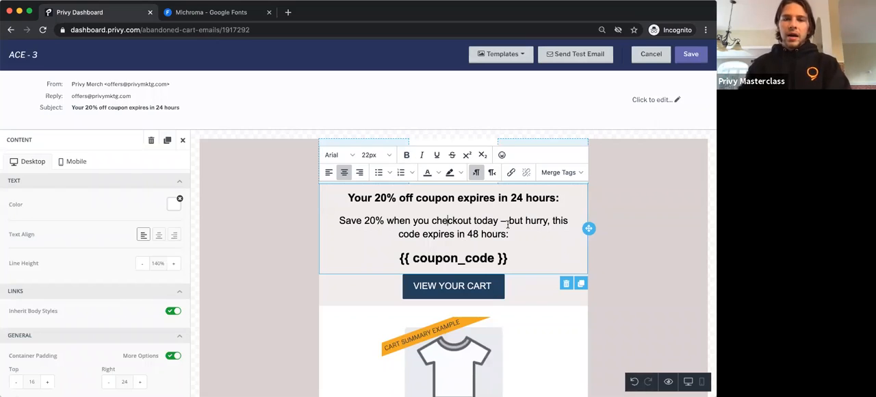
{"action": "left_click", "coordinate": [461, 234]}
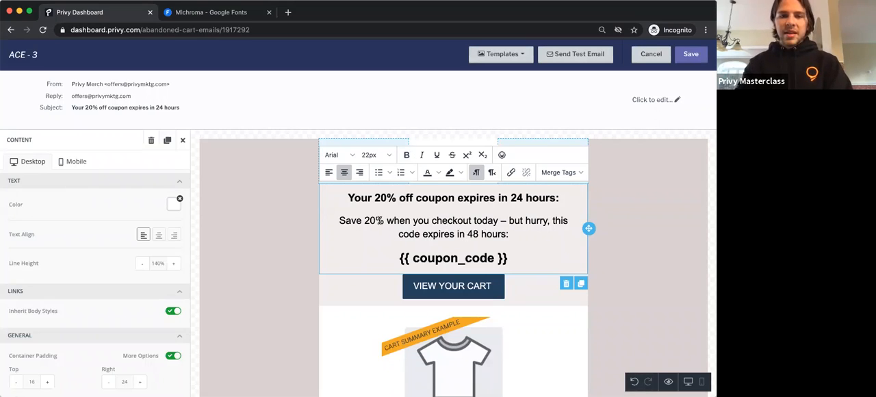
{"action": "left_click_drag", "start_coordinate": [387, 220], "coordinate": [499, 220]}
{"action": "key", "text": "BackSpace"}
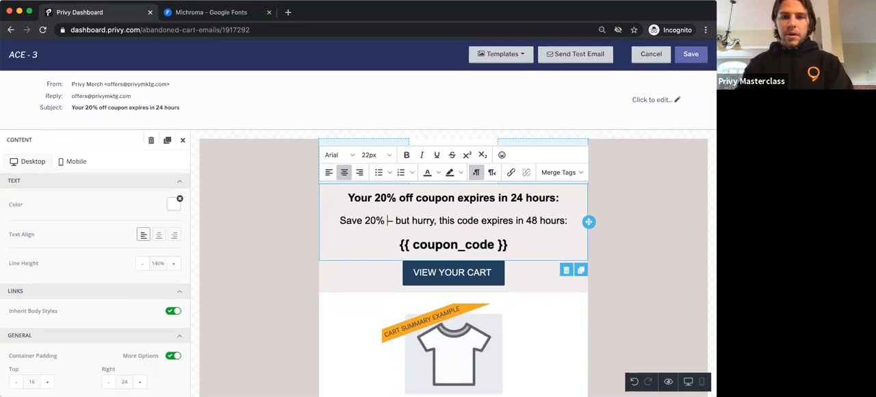
{"action": "double_click", "coordinate": [532, 220]}
{"action": "type", "text": "24"}
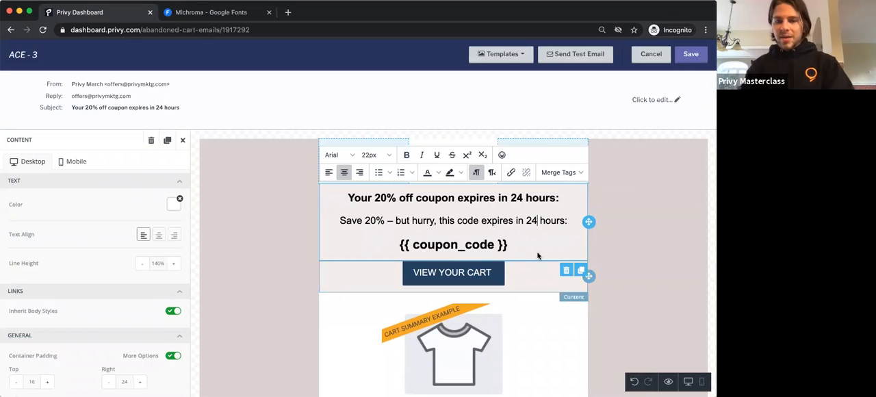
Step: Review the rest of the ACE - 3 design, save it, and return to the abandoned cart messages list
{"action": "left_click", "coordinate": [668, 279]}
{"action": "left_click", "coordinate": [599, 316]}
{"action": "scroll", "coordinate": [598, 316], "scroll_direction": "down", "scroll_amount": 5}
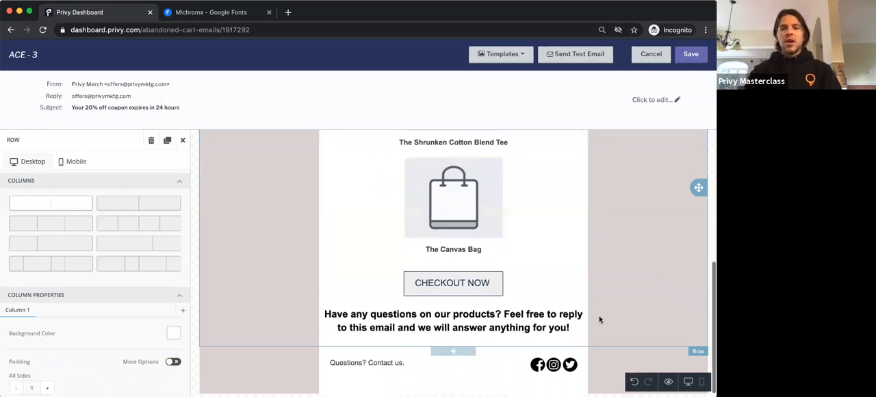
{"action": "scroll", "coordinate": [428, 313], "scroll_direction": "up", "scroll_amount": 5}
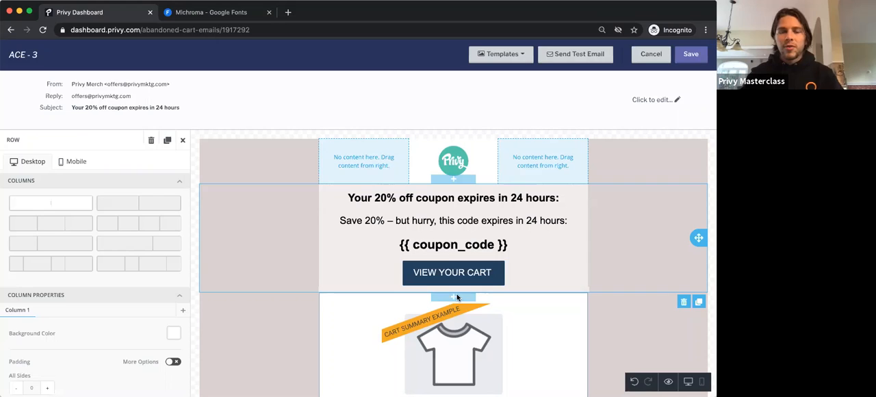
{"action": "left_click", "coordinate": [692, 54]}
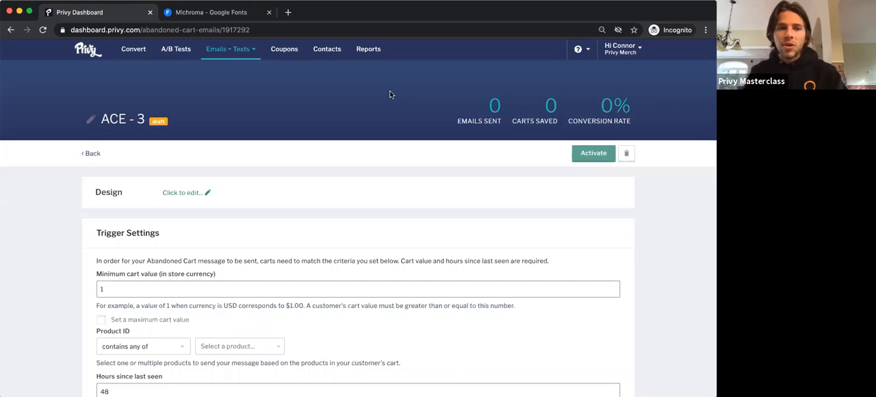
{"action": "left_click", "coordinate": [94, 156]}
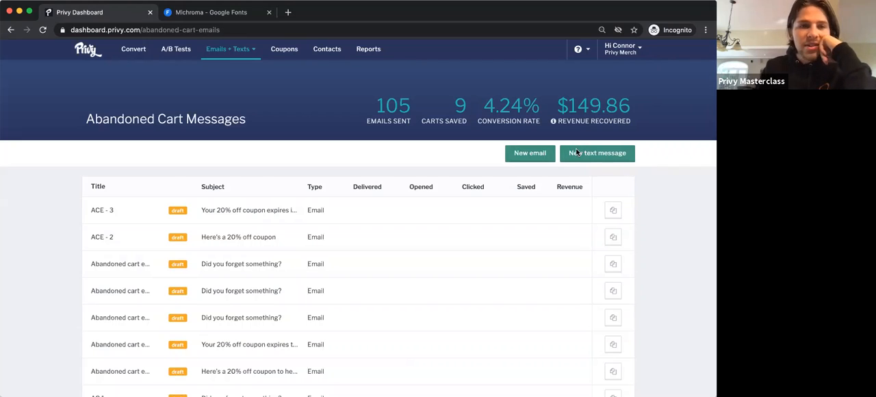
Step: Open the customizations in the business settings and start adding a new custom font
{"action": "left_click", "coordinate": [632, 52]}
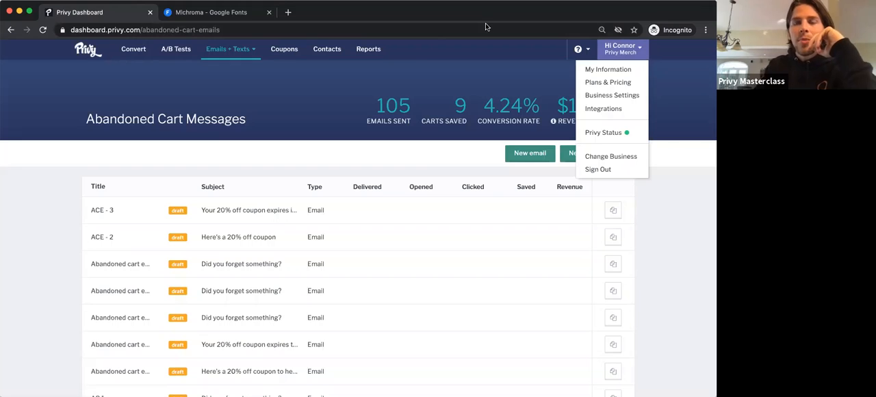
{"action": "left_click", "coordinate": [620, 97]}
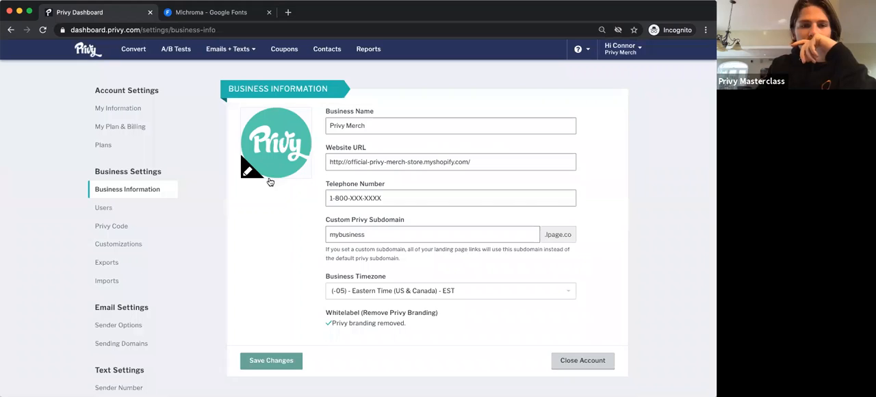
{"action": "left_click", "coordinate": [139, 244]}
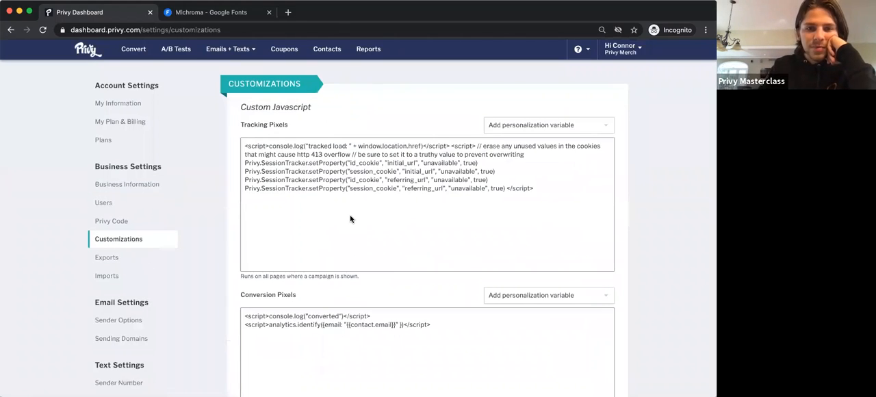
{"action": "scroll", "coordinate": [350, 219], "scroll_direction": "down", "scroll_amount": 5}
{"action": "scroll", "coordinate": [350, 219], "scroll_direction": "down", "scroll_amount": 1}
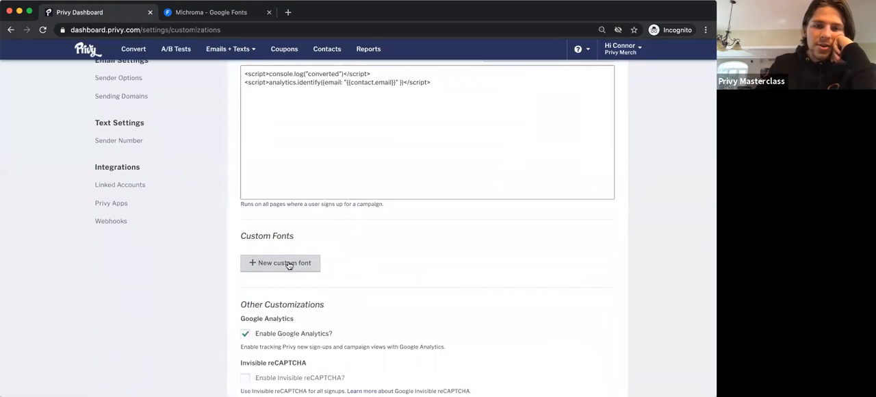
{"action": "left_click", "coordinate": [288, 264]}
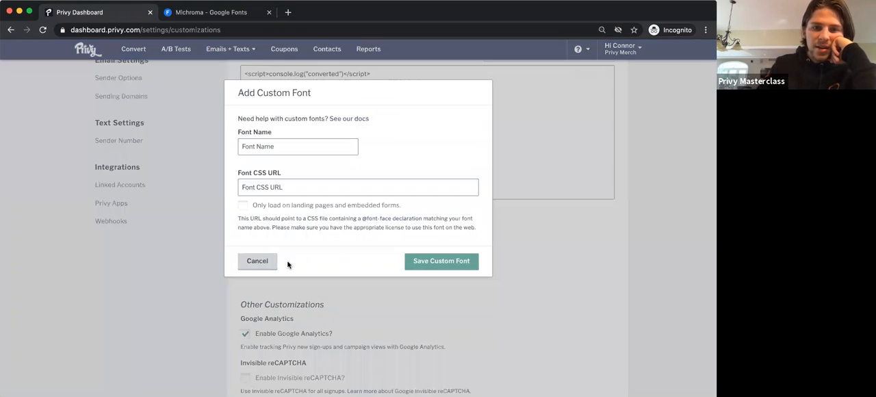
{"action": "left_click", "coordinate": [271, 187]}
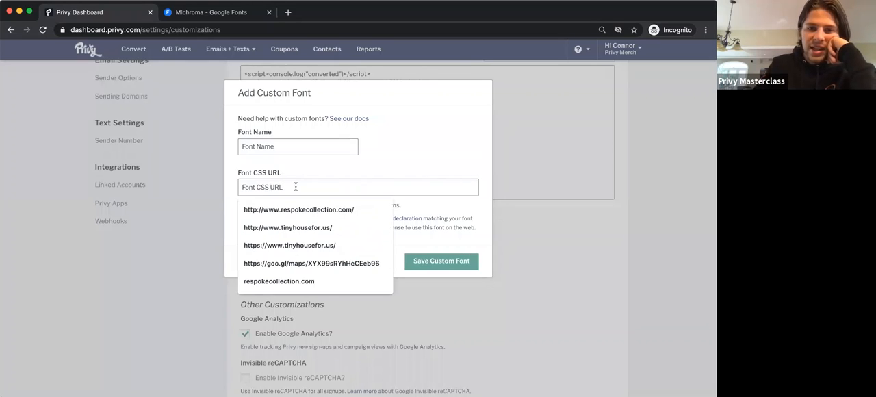
{"action": "key", "text": "ctrl+Tab"}
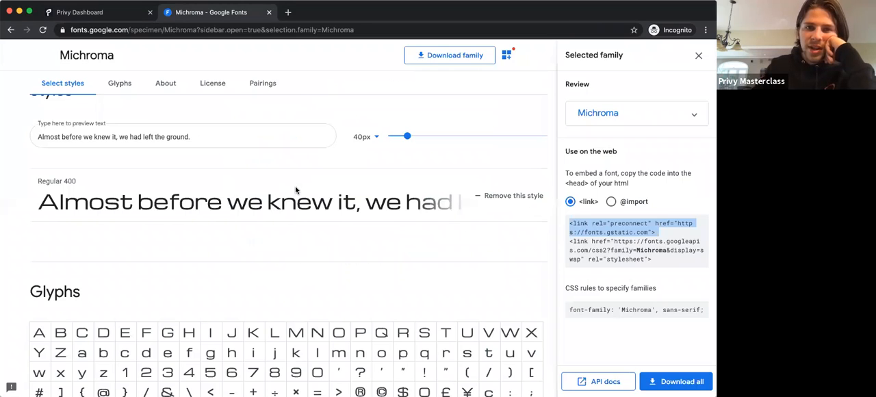
{"action": "key", "text": "ctrl+Tab"}
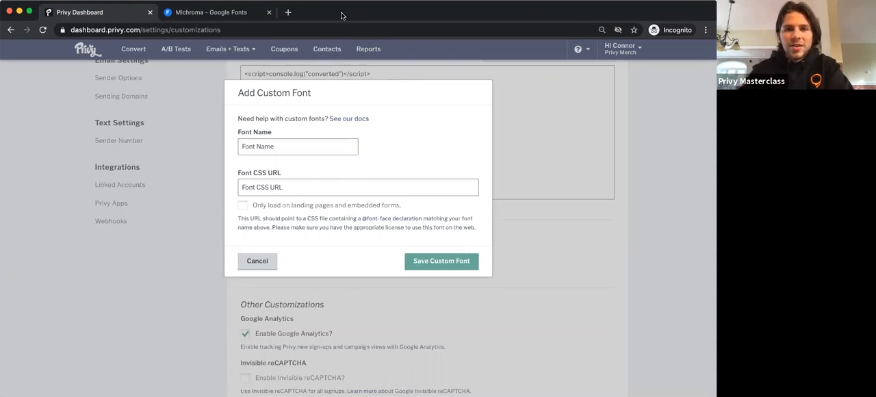
Step: Return to the Google search results, search for "overlock google fonts", and open the Overlock font page
{"action": "left_click", "coordinate": [192, 13]}
{"action": "scroll", "coordinate": [131, 78], "scroll_direction": "up", "scroll_amount": 3}
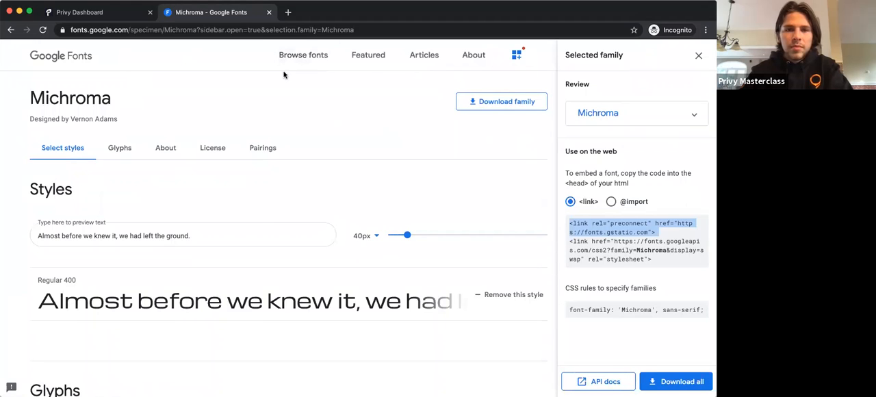
{"action": "scroll", "coordinate": [171, 93], "scroll_direction": "left", "scroll_amount": 5}
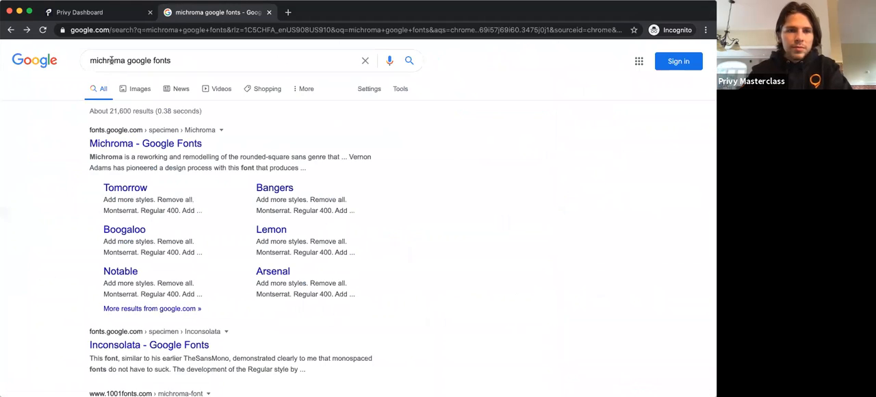
{"action": "left_click", "coordinate": [112, 61]}
{"action": "double_click", "coordinate": [103, 60]}
{"action": "type", "text": "overloc"}
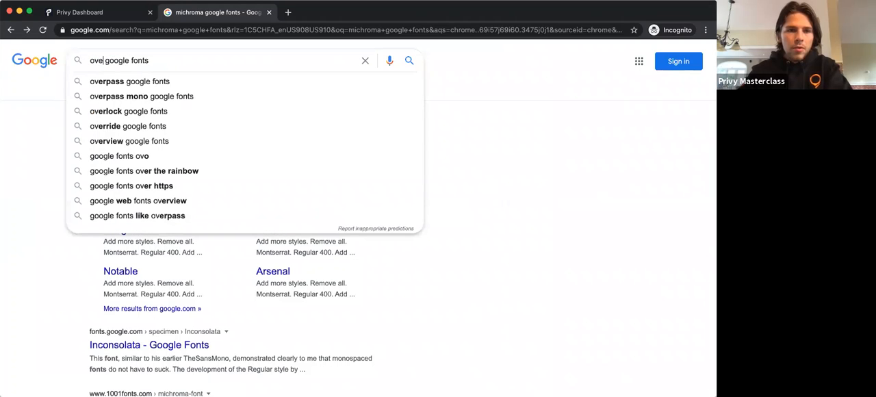
{"action": "type", "text": "k"}
{"action": "key", "text": "Return"}
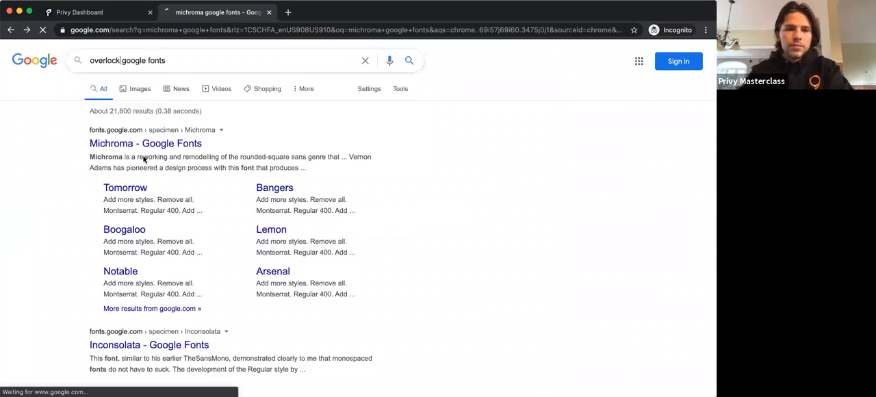
{"action": "left_click", "coordinate": [150, 145]}
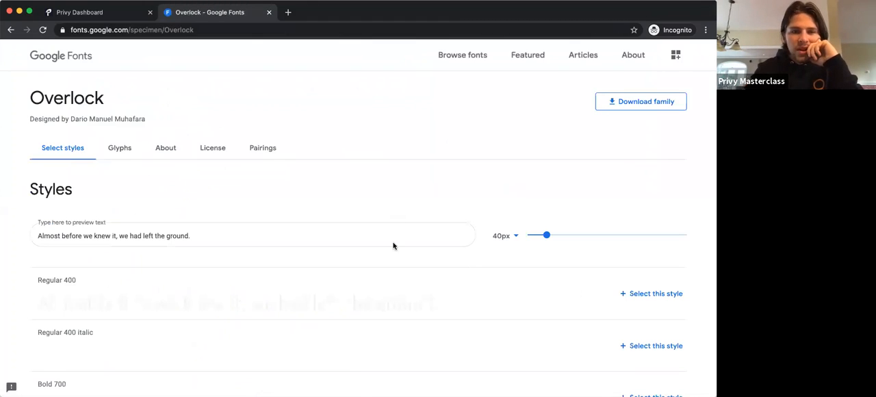
Step: Look through the Overlock styles and select Regular 400
{"action": "scroll", "coordinate": [359, 256], "scroll_direction": "down", "scroll_amount": 3}
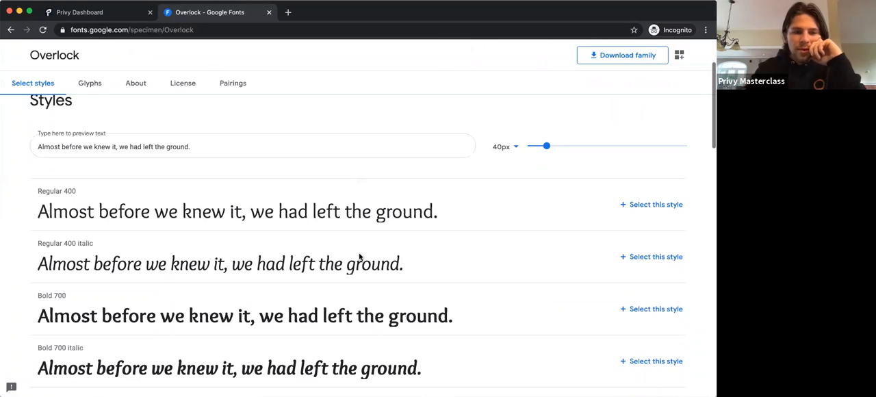
{"action": "scroll", "coordinate": [219, 211], "scroll_direction": "down", "scroll_amount": 3}
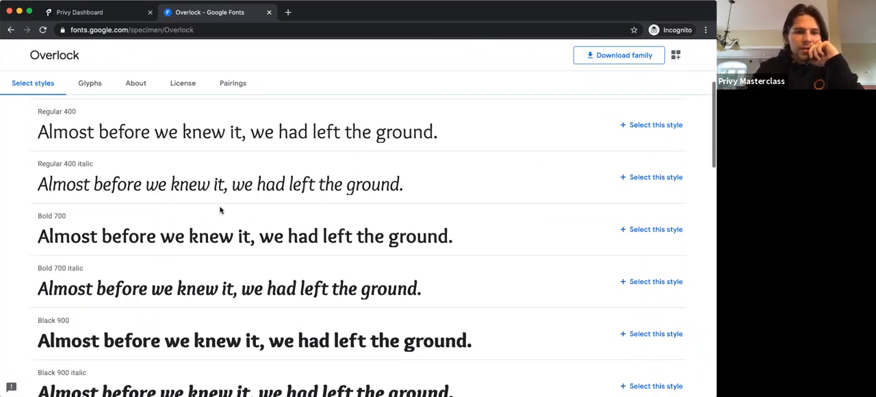
{"action": "scroll", "coordinate": [436, 209], "scroll_direction": "up", "scroll_amount": 1}
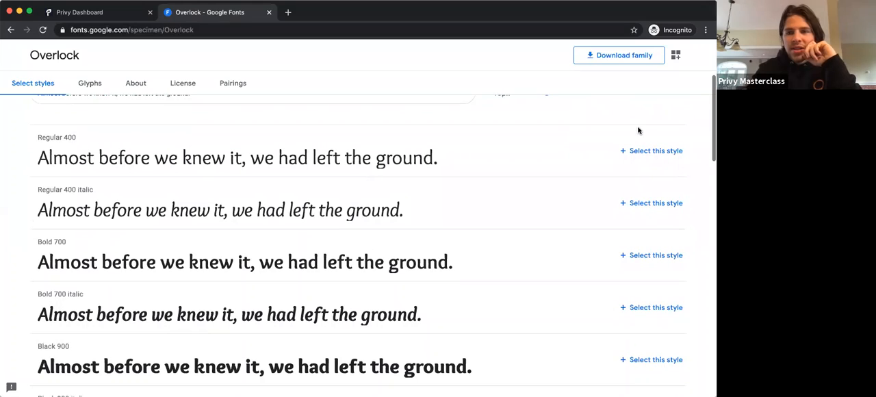
{"action": "left_click", "coordinate": [643, 151]}
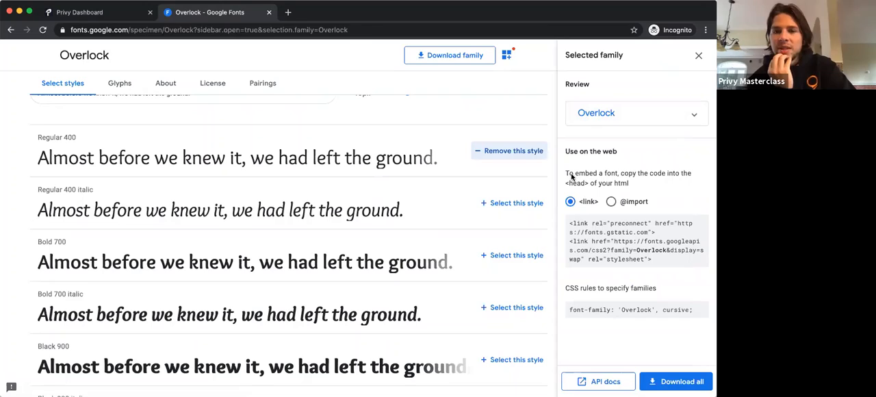
Step: Copy the complete <link> embed code for the Overlock font, including both link tags
{"action": "left_click_drag", "start_coordinate": [565, 172], "coordinate": [699, 184]}
{"action": "left_click", "coordinate": [699, 184]}
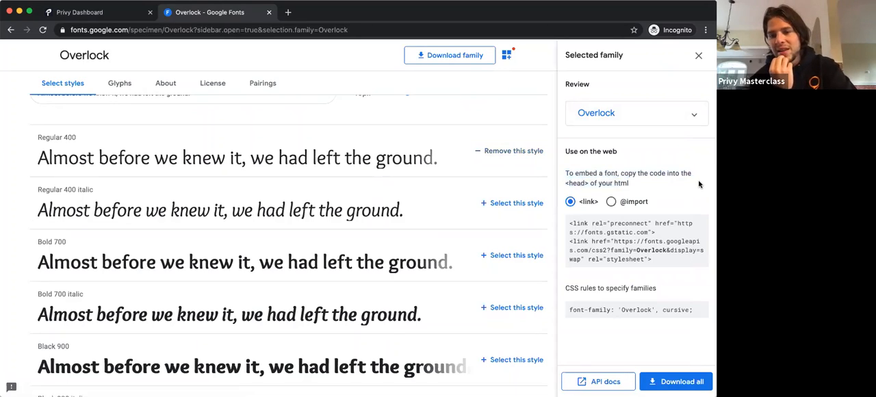
{"action": "left_click_drag", "start_coordinate": [615, 311], "coordinate": [710, 305]}
{"action": "left_click", "coordinate": [671, 308]}
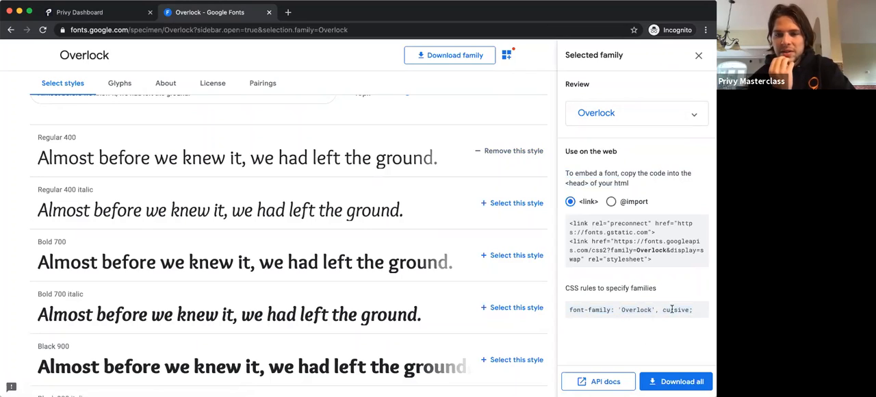
{"action": "triple_click", "coordinate": [625, 252]}
{"action": "key", "text": "super+c"}
{"action": "left_click_drag", "start_coordinate": [665, 250], "coordinate": [605, 232]}
{"action": "left_click_drag", "start_coordinate": [660, 260], "coordinate": [568, 225]}
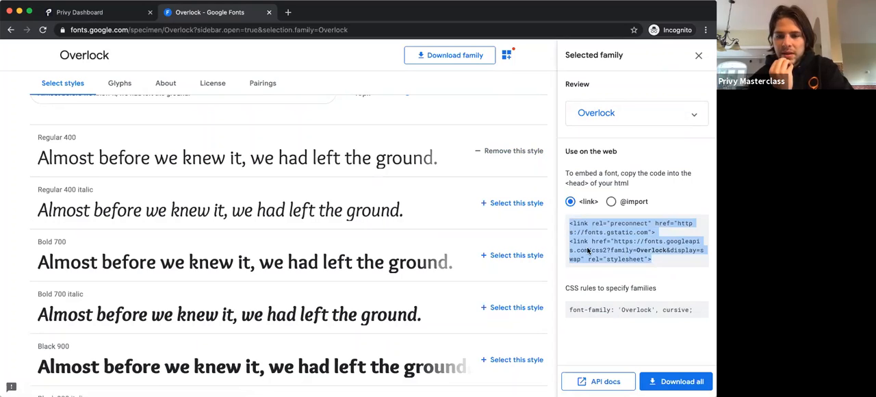
Step: Switch back to Privy, name the custom font Overlock, and paste the copied embed code as its Font CSS URL
{"action": "left_click", "coordinate": [112, 11]}
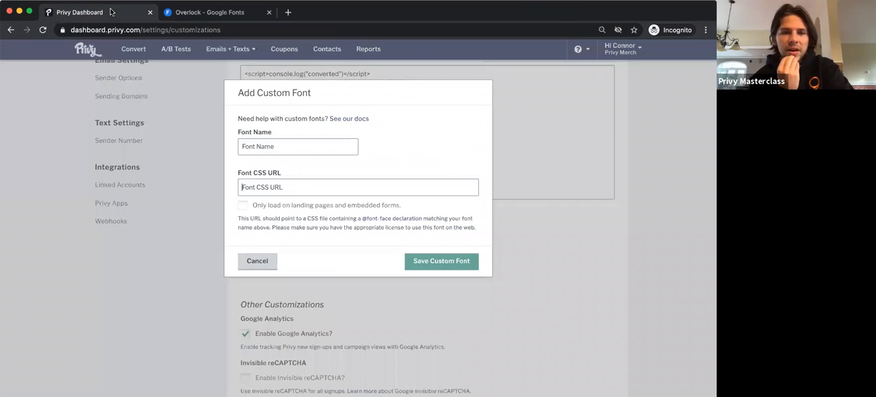
{"action": "left_click", "coordinate": [272, 144]}
{"action": "type", "text": "Overlock"}
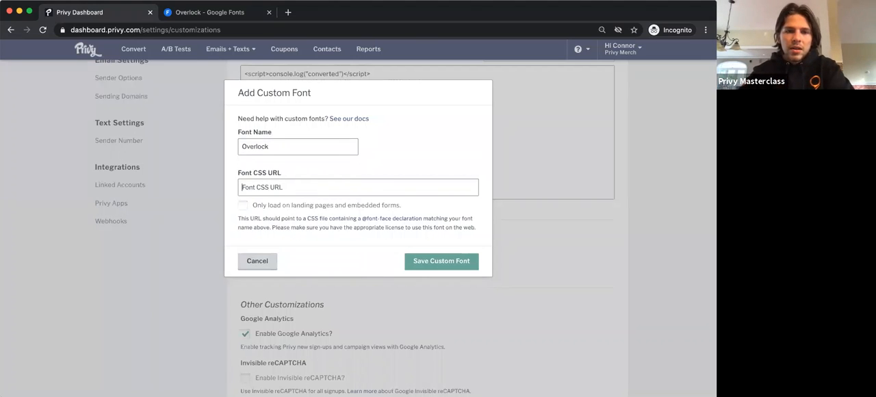
{"action": "left_click", "coordinate": [298, 185]}
{"action": "key", "text": "super+v"}
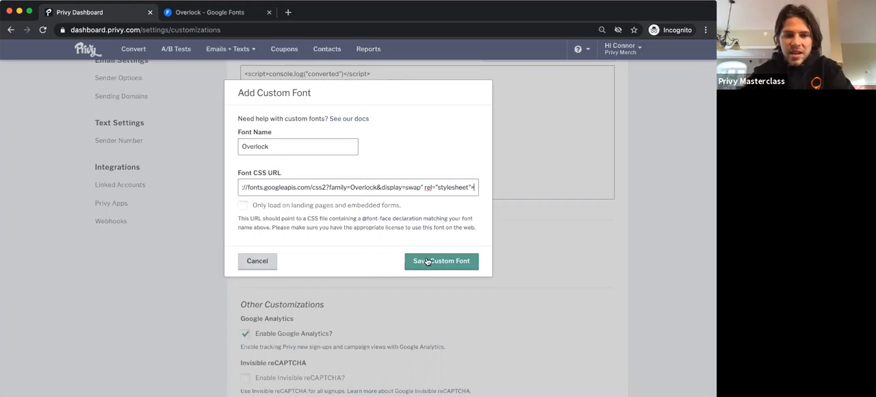
Step: Save the Overlock custom font and save the changes to the account's customizations
{"action": "left_click", "coordinate": [426, 260]}
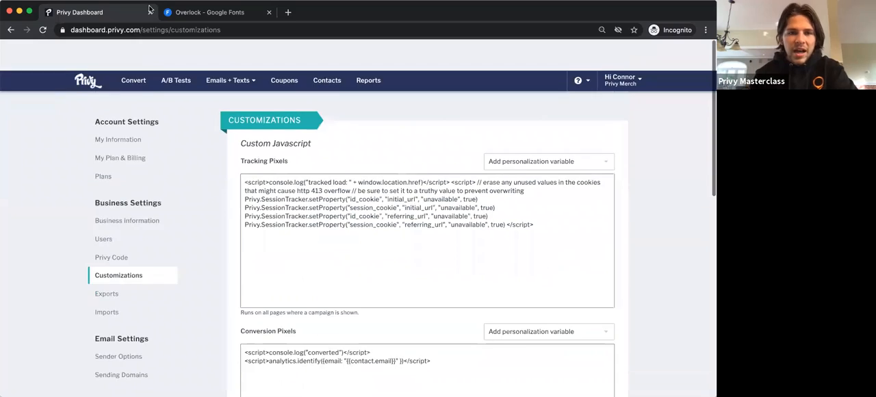
{"action": "scroll", "coordinate": [355, 308], "scroll_direction": "down", "scroll_amount": 10}
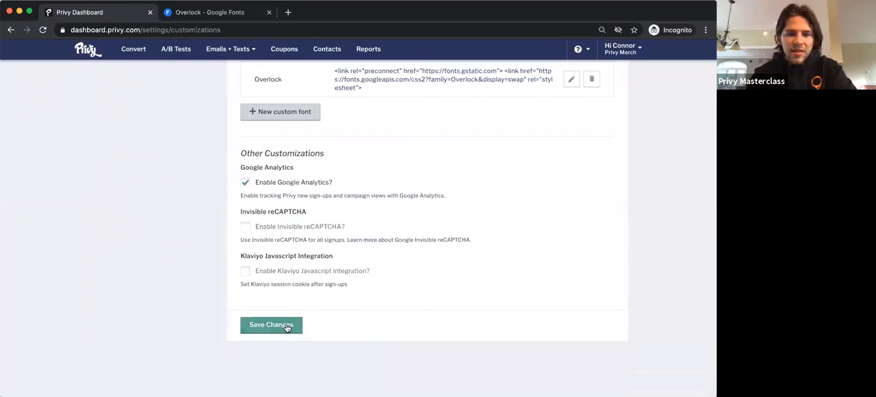
{"action": "left_click", "coordinate": [286, 326]}
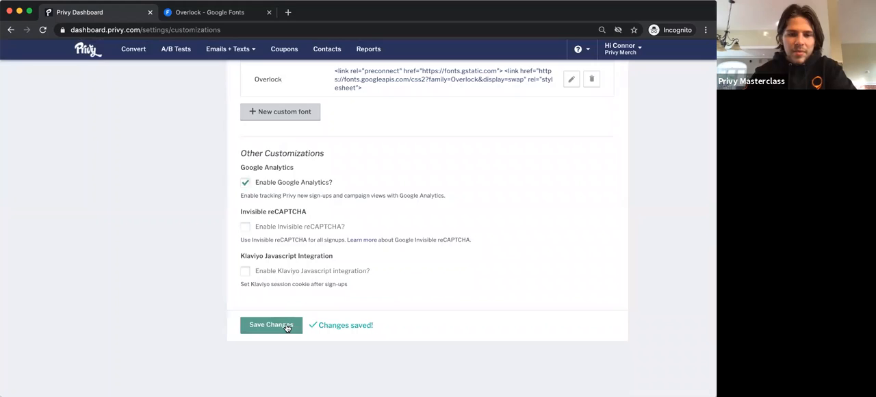
Step: Go to the abandoned cart messages and open the design of the ACE - 2 email for editing
{"action": "mouse_move", "coordinate": [228, 49]}
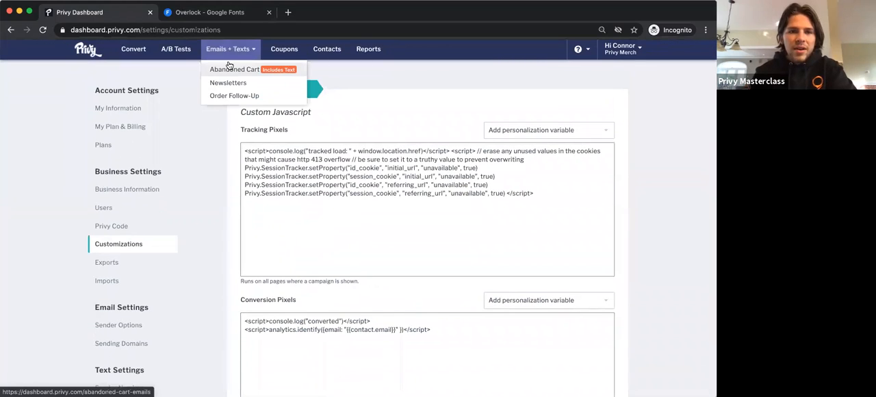
{"action": "left_click", "coordinate": [232, 72]}
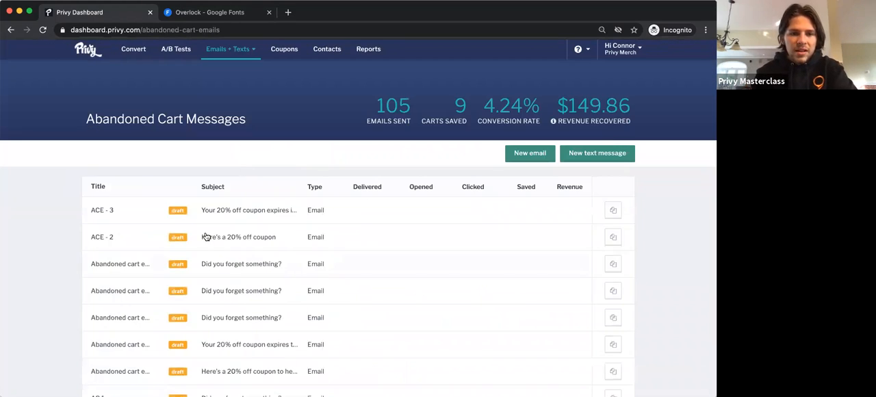
{"action": "left_click", "coordinate": [205, 237]}
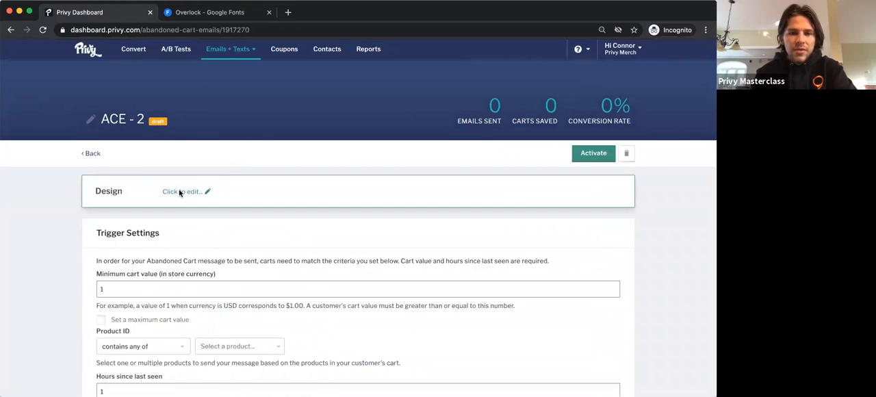
{"action": "left_click", "coordinate": [180, 193]}
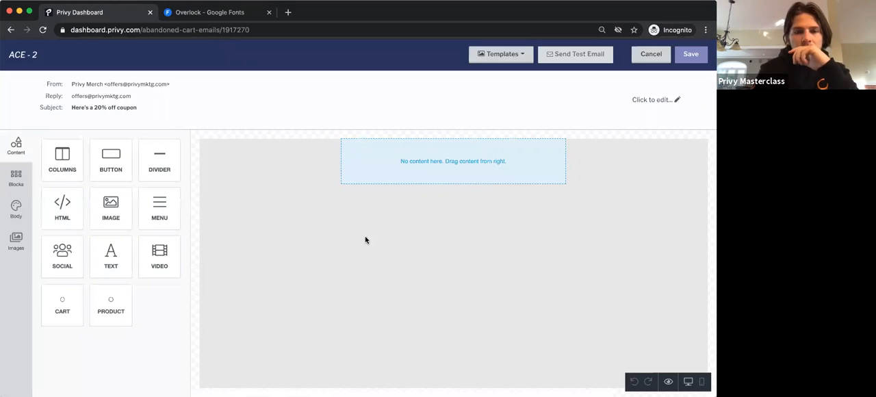
Step: Select the "Save 20% when you checkout today" paragraph, look through the available fonts for Overlock, and cancel out of the design
{"action": "left_click", "coordinate": [432, 225]}
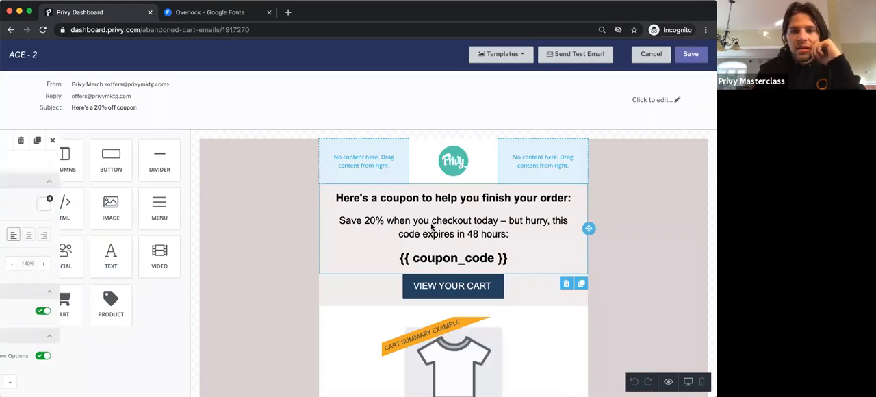
{"action": "left_click_drag", "start_coordinate": [509, 234], "coordinate": [331, 219]}
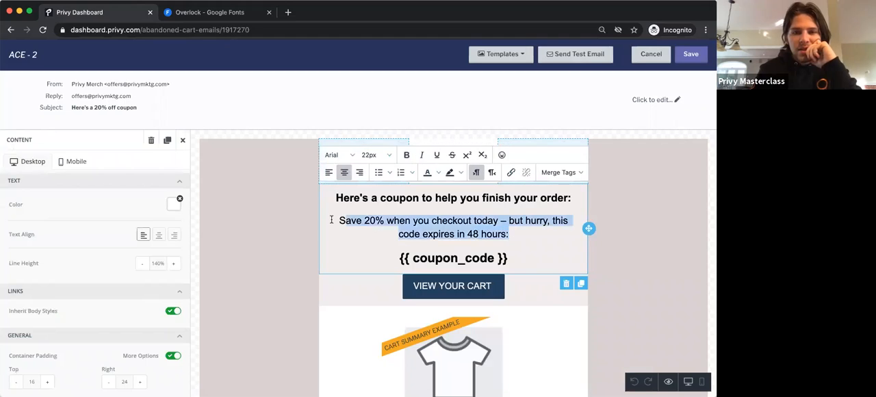
{"action": "left_click", "coordinate": [342, 155]}
{"action": "scroll", "coordinate": [335, 274], "scroll_direction": "down", "scroll_amount": 5}
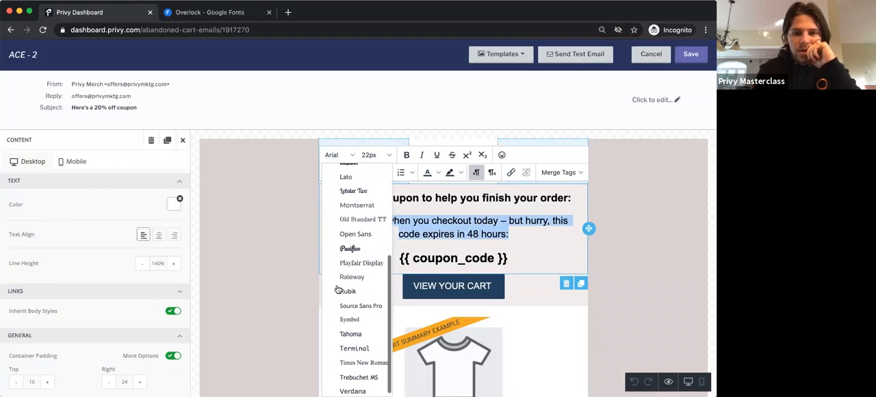
{"action": "scroll", "coordinate": [351, 248], "scroll_direction": "down", "scroll_amount": 1}
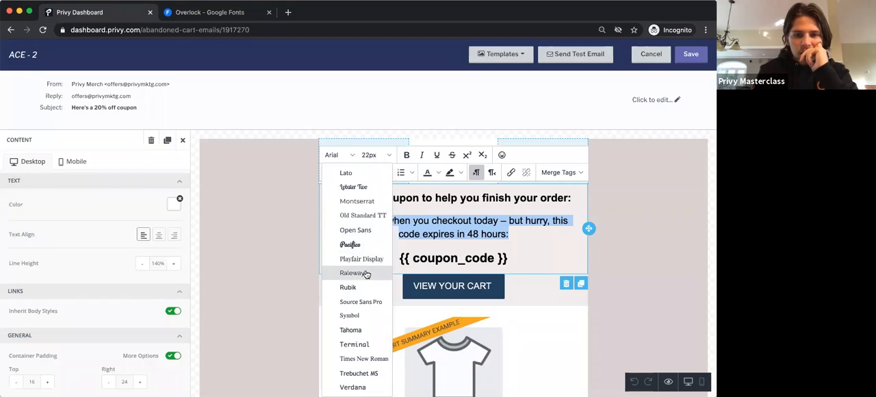
{"action": "scroll", "coordinate": [367, 273], "scroll_direction": "up", "scroll_amount": 3}
{"action": "scroll", "coordinate": [367, 274], "scroll_direction": "up", "scroll_amount": 4}
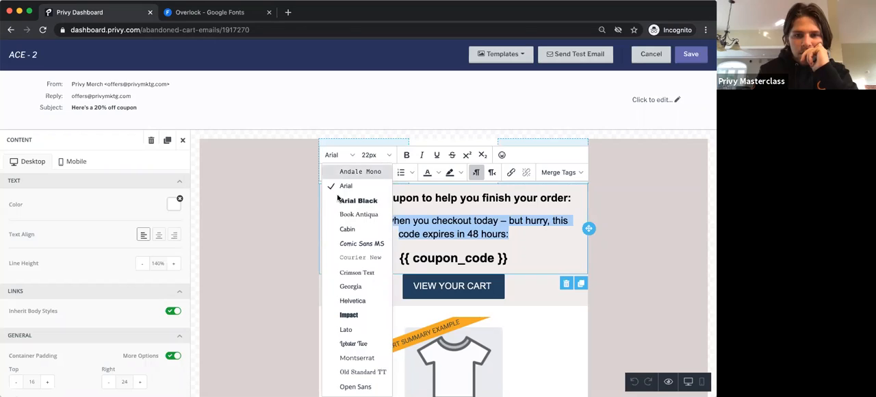
{"action": "left_click", "coordinate": [334, 156]}
{"action": "left_click", "coordinate": [335, 158]}
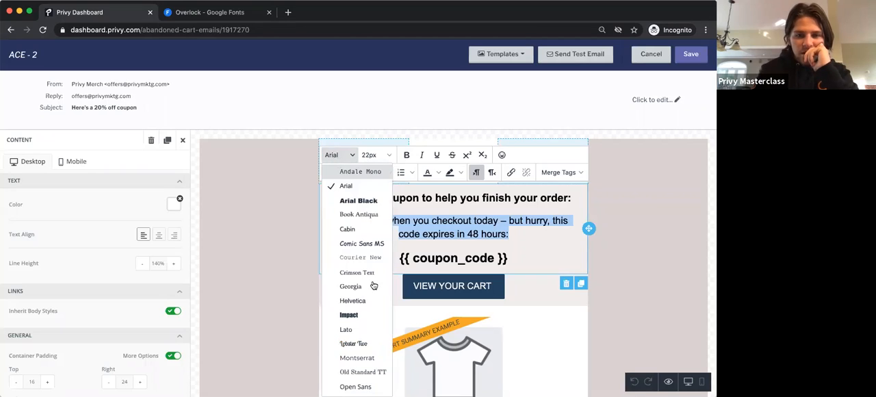
{"action": "scroll", "coordinate": [373, 285], "scroll_direction": "down", "scroll_amount": 3}
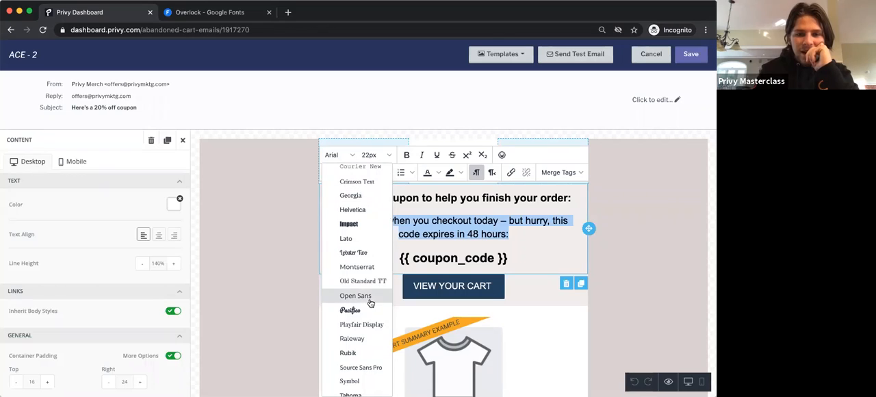
{"action": "scroll", "coordinate": [370, 303], "scroll_direction": "down", "scroll_amount": 2}
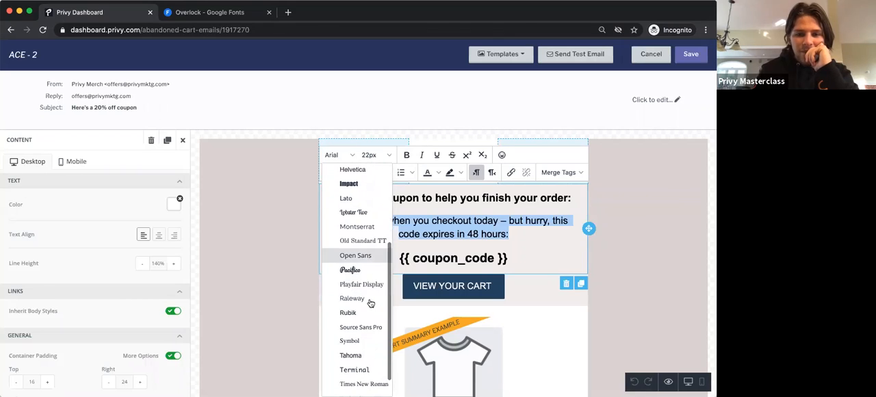
{"action": "left_click", "coordinate": [650, 54]}
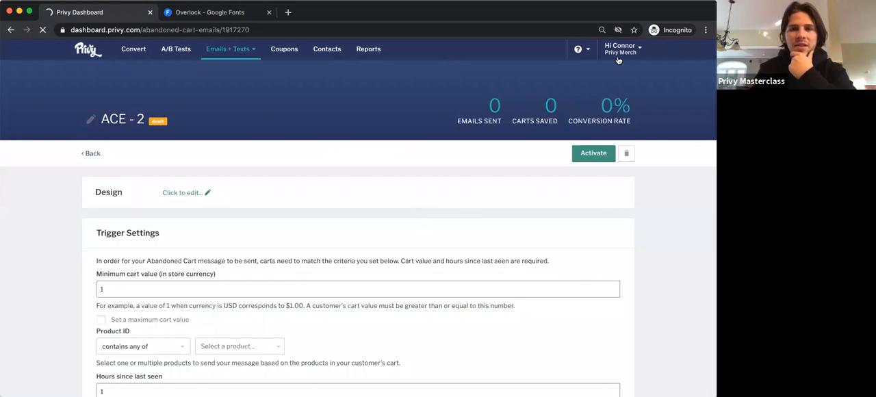
Step: Return to the account's Customizations settings and check the Overlock entry under Custom Fonts
{"action": "left_click", "coordinate": [619, 48]}
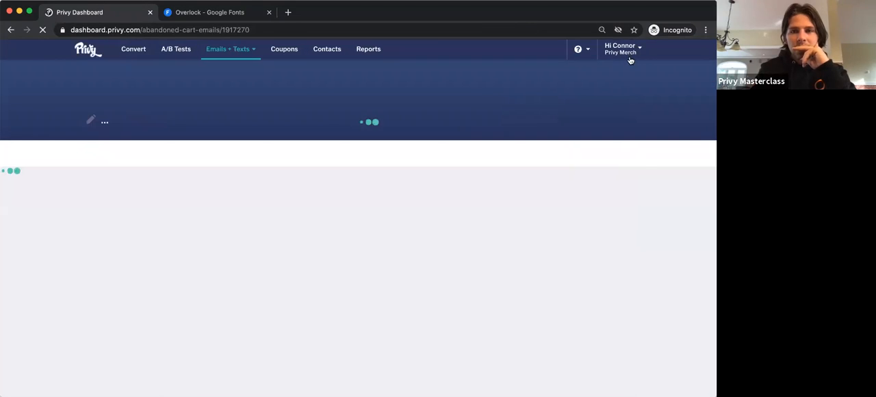
{"action": "left_click", "coordinate": [630, 57]}
{"action": "left_click", "coordinate": [620, 100]}
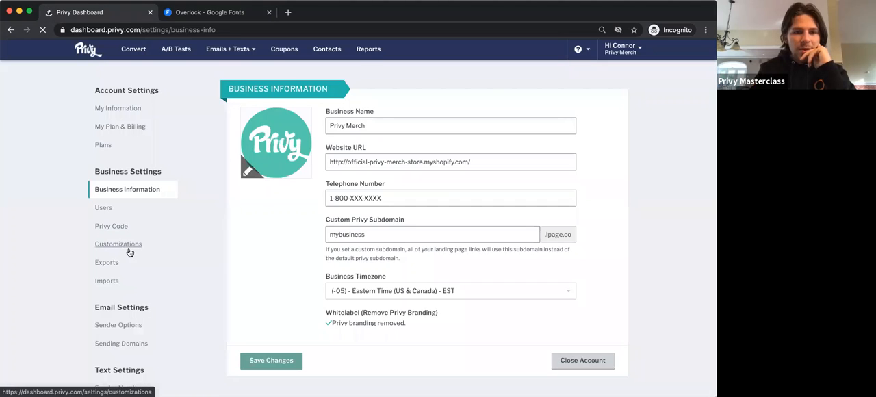
{"action": "left_click", "coordinate": [129, 252]}
{"action": "scroll", "coordinate": [406, 254], "scroll_direction": "down", "scroll_amount": 10}
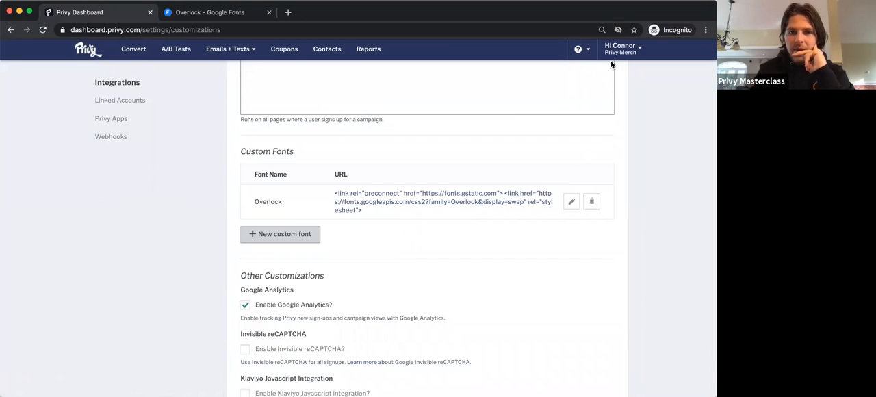
Step: Return to the abandoned cart messages and reopen the ACE - 2 email's design
{"action": "mouse_move", "coordinate": [229, 49]}
{"action": "left_click", "coordinate": [234, 71]}
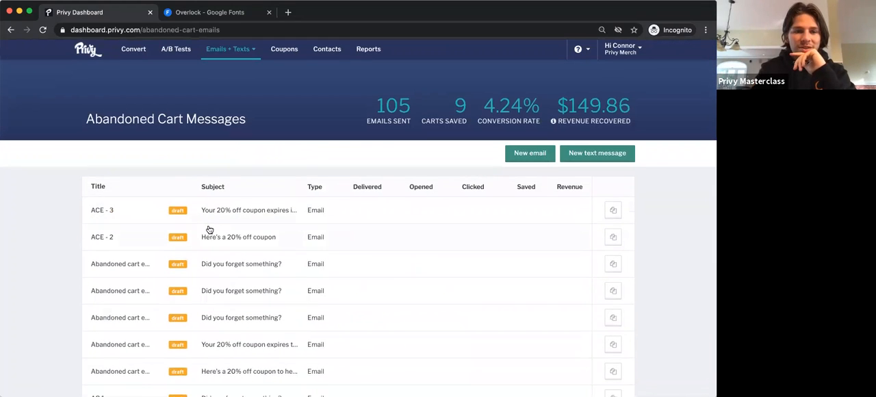
{"action": "left_click", "coordinate": [209, 229]}
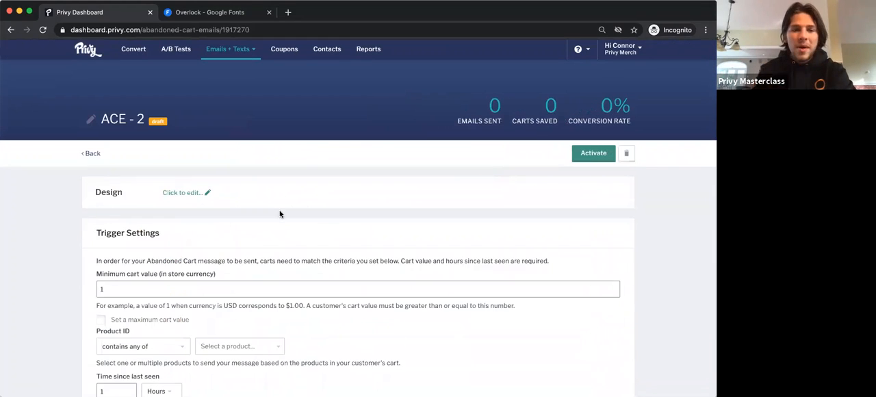
{"action": "left_click", "coordinate": [191, 194]}
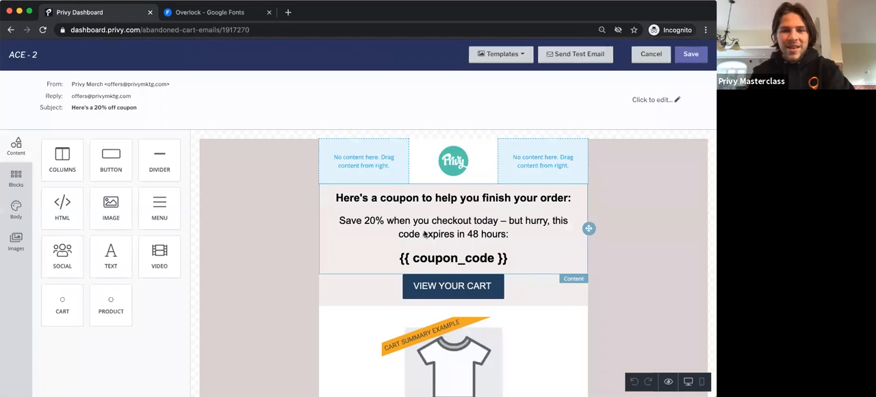
Step: Select the "Save 20%" paragraph again, recheck the font choices for Overlock, and close them without choosing a font
{"action": "left_click", "coordinate": [431, 231]}
{"action": "triple_click", "coordinate": [431, 230]}
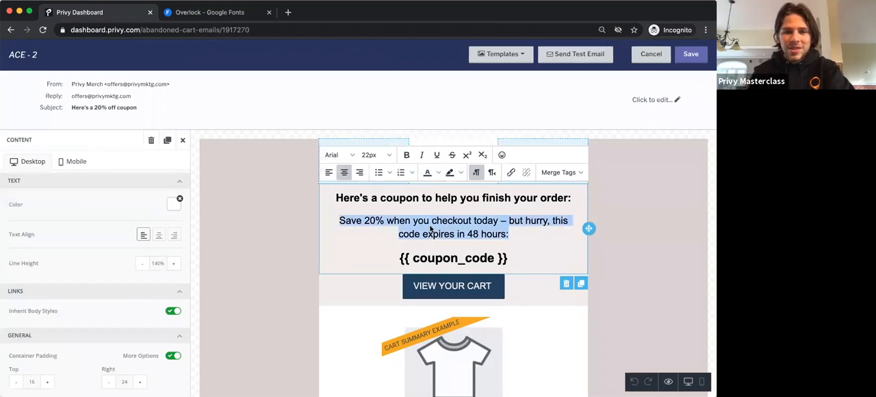
{"action": "left_click", "coordinate": [341, 168]}
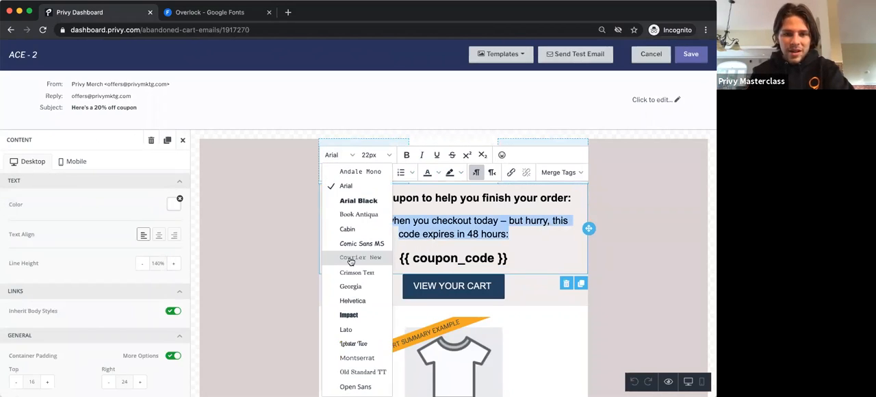
{"action": "scroll", "coordinate": [350, 260], "scroll_direction": "down", "scroll_amount": 5}
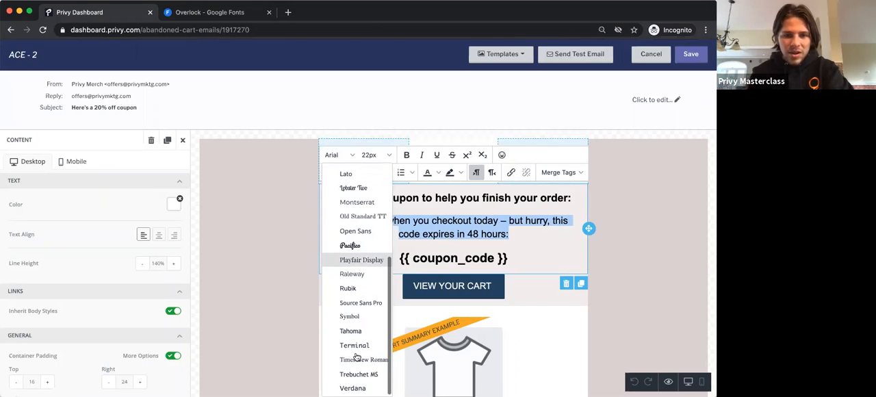
{"action": "scroll", "coordinate": [346, 288], "scroll_direction": "up", "scroll_amount": 5}
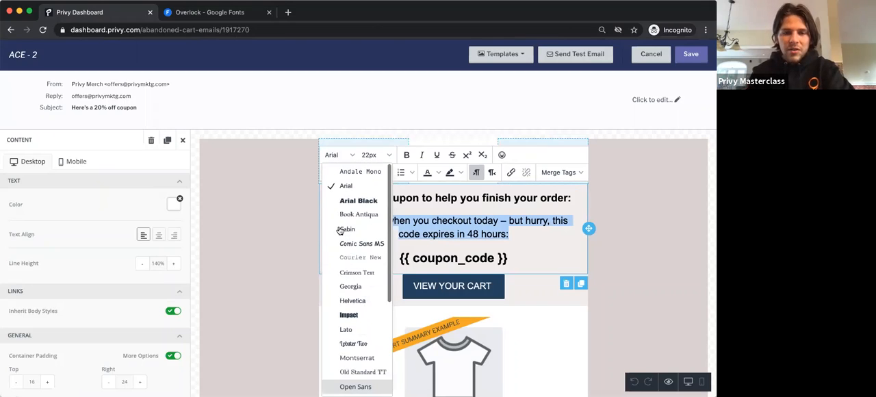
{"action": "left_click", "coordinate": [289, 177]}
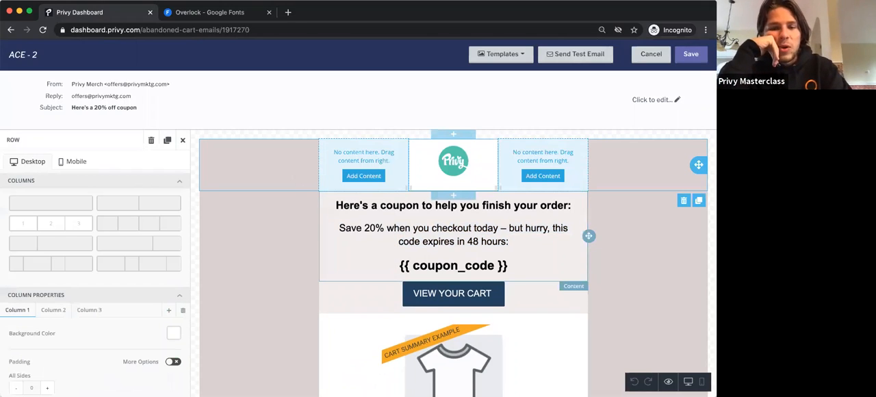
Step: Switch to the Overlock page on Google Fonts
{"action": "left_click", "coordinate": [178, 14]}
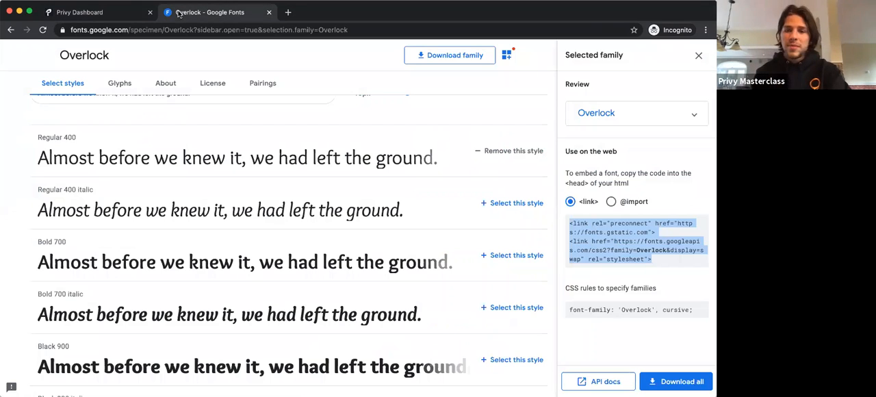